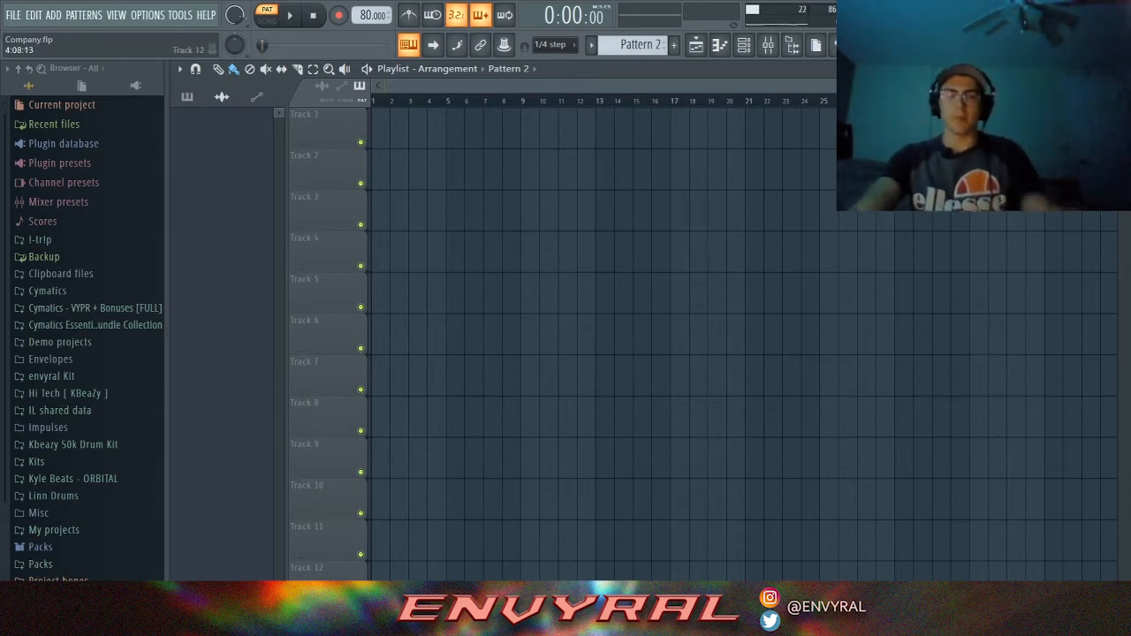
Show the channel rack and place it over the upper part of the playlist.
mouse_move(416, 619)
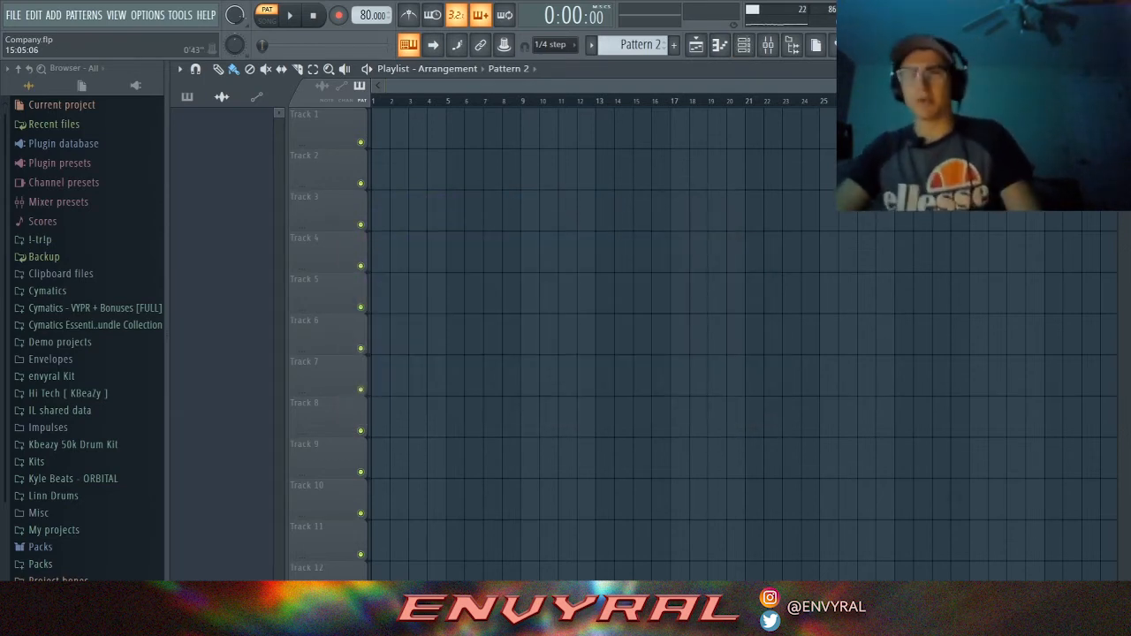
key("F6")
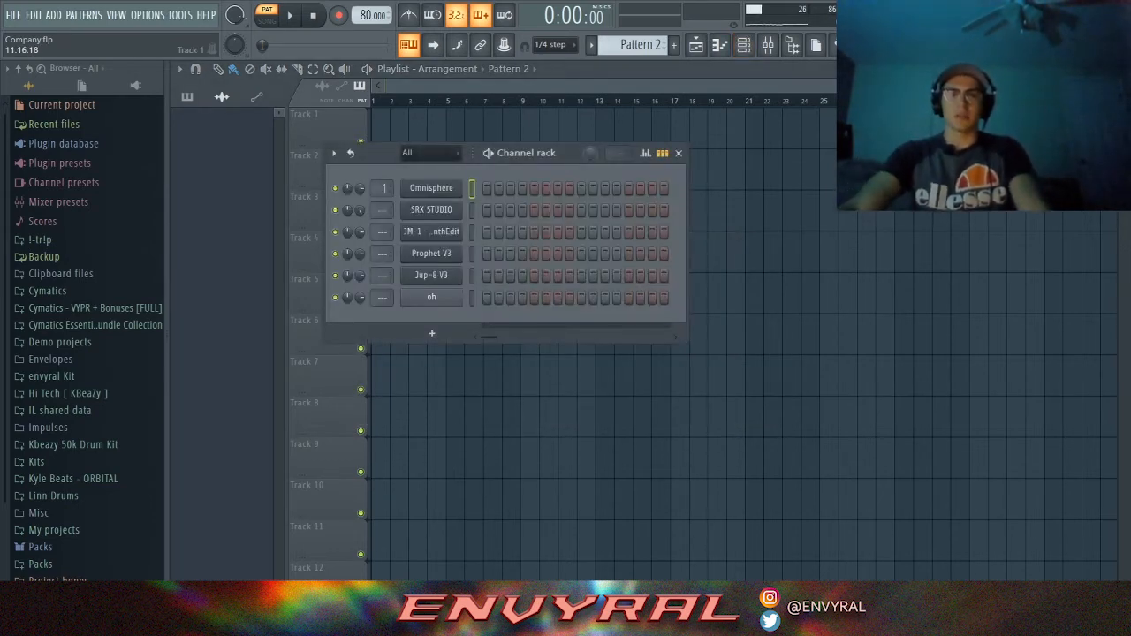
left_click_drag(574, 153, 659, 203)
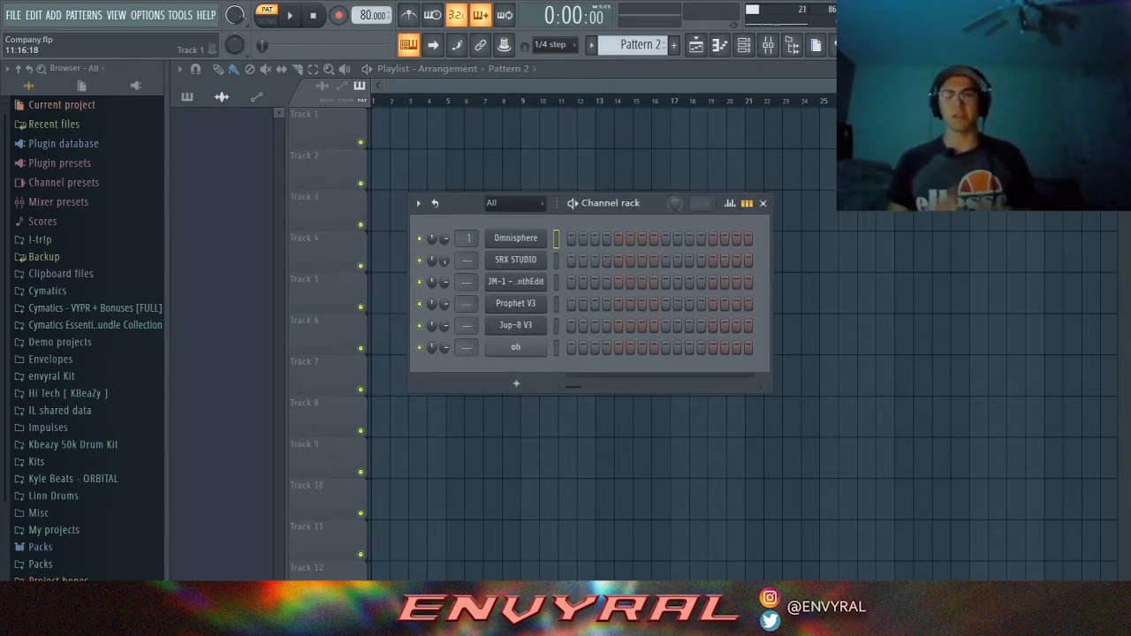
left_click_drag(601, 203, 647, 144)
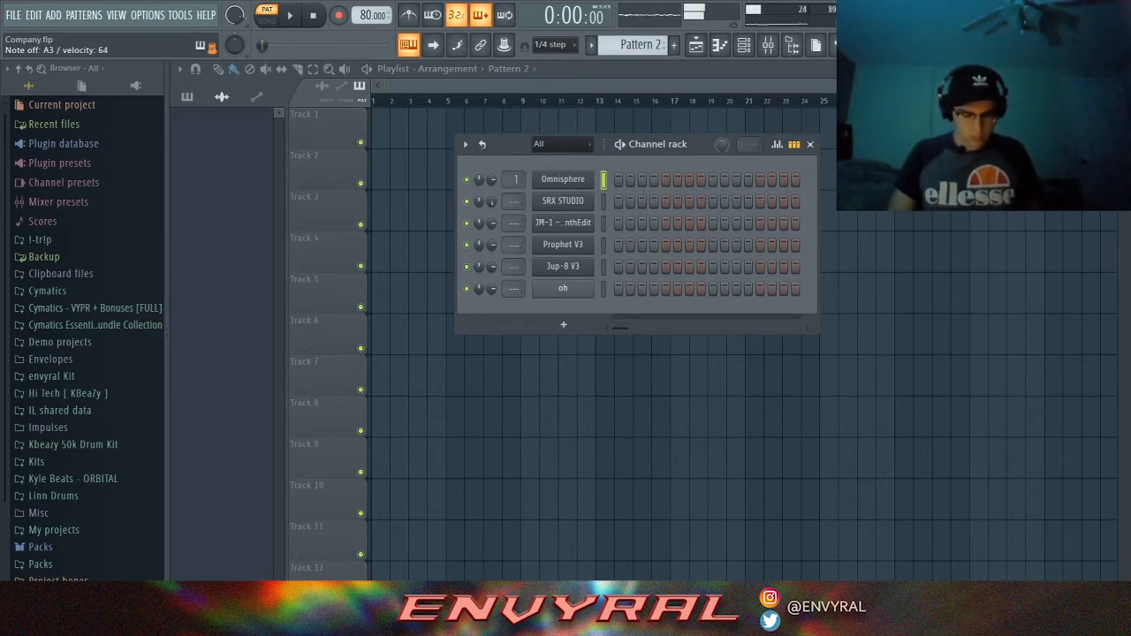
Open the Omnisphere channel's piano roll, play the pattern and examine its chords and melody notes.
key("space")
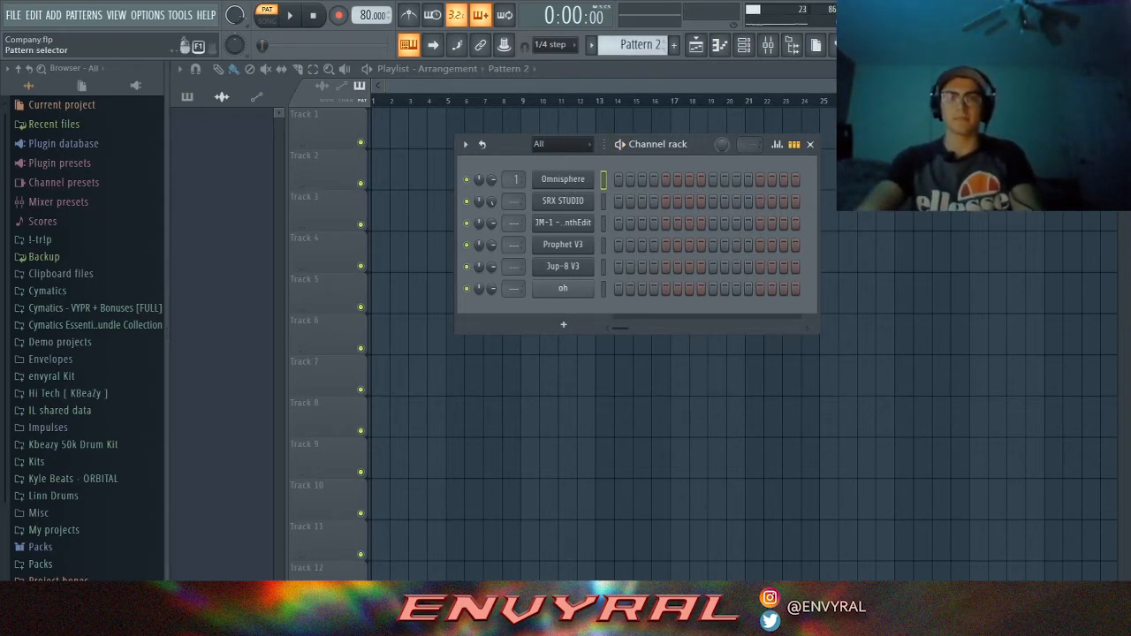
key("F7")
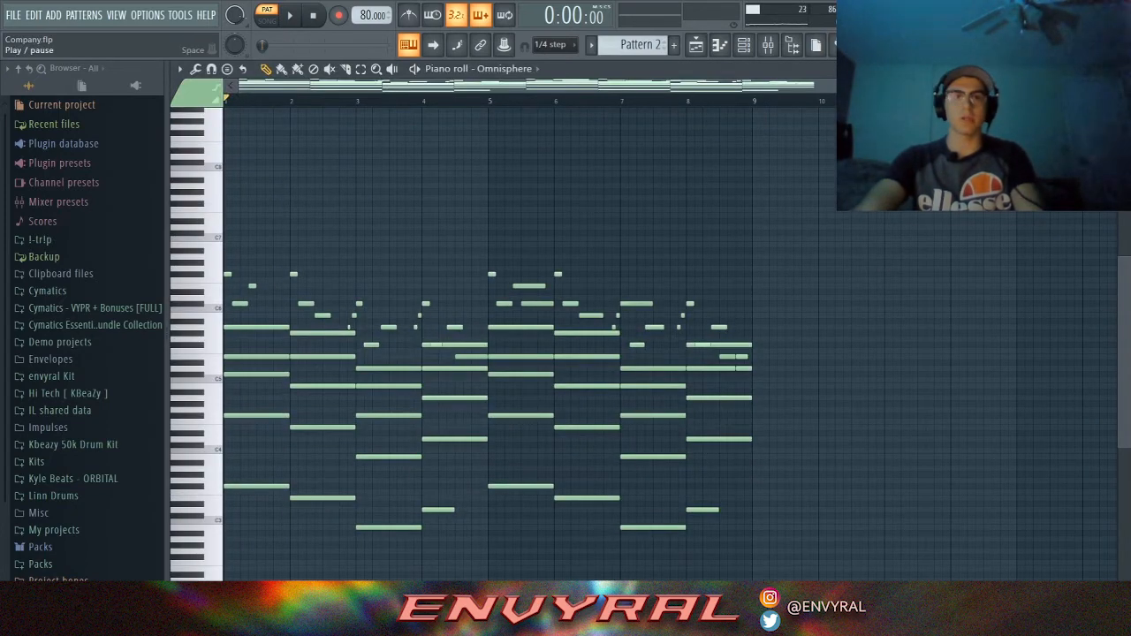
key("space")
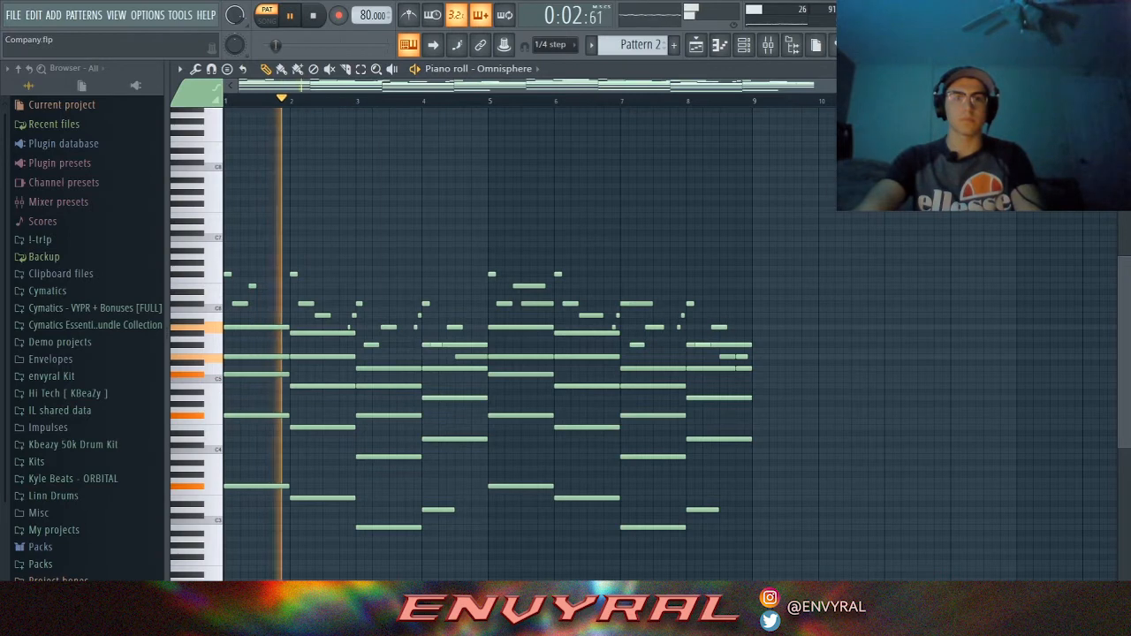
left_click_drag(1107, 84, 843, 85)
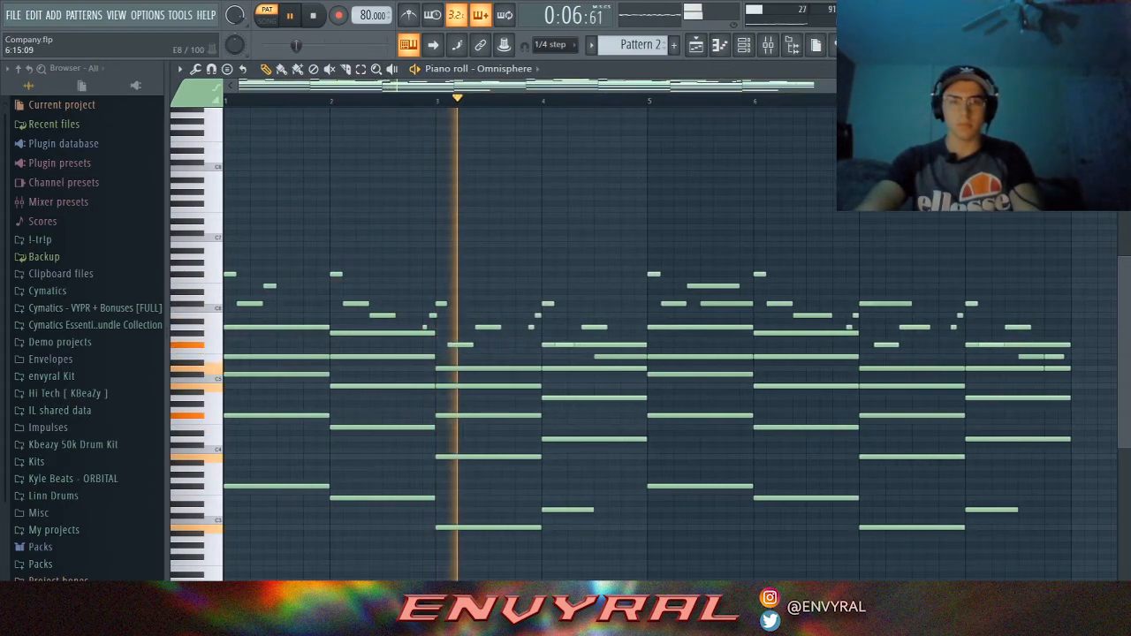
scroll(645, 345, "down", 1)
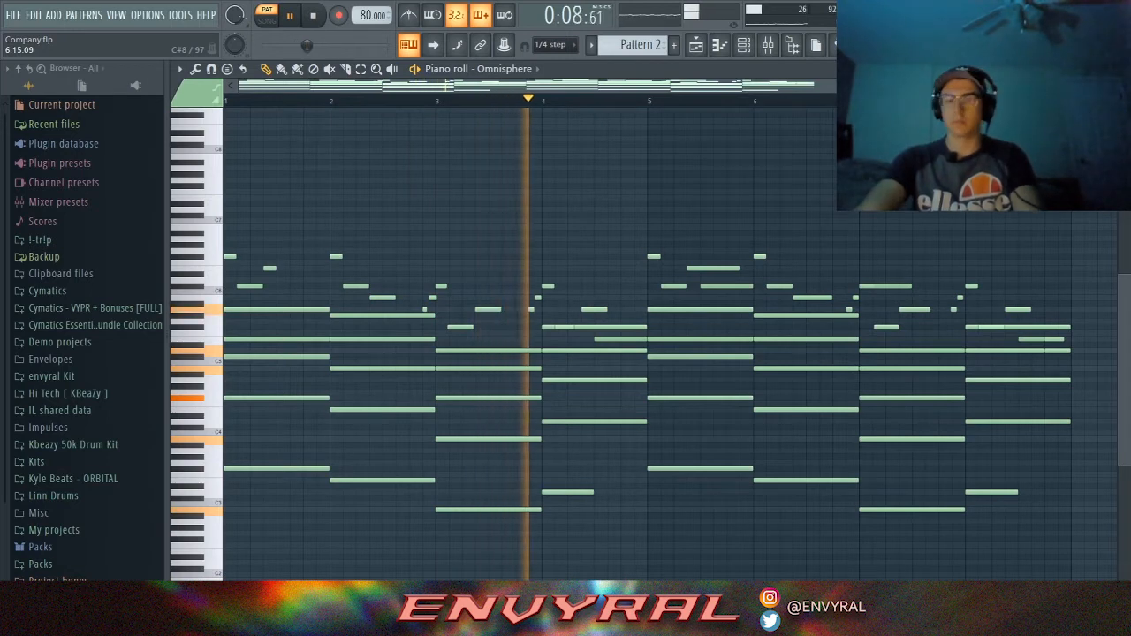
scroll(645, 345, "down", 1)
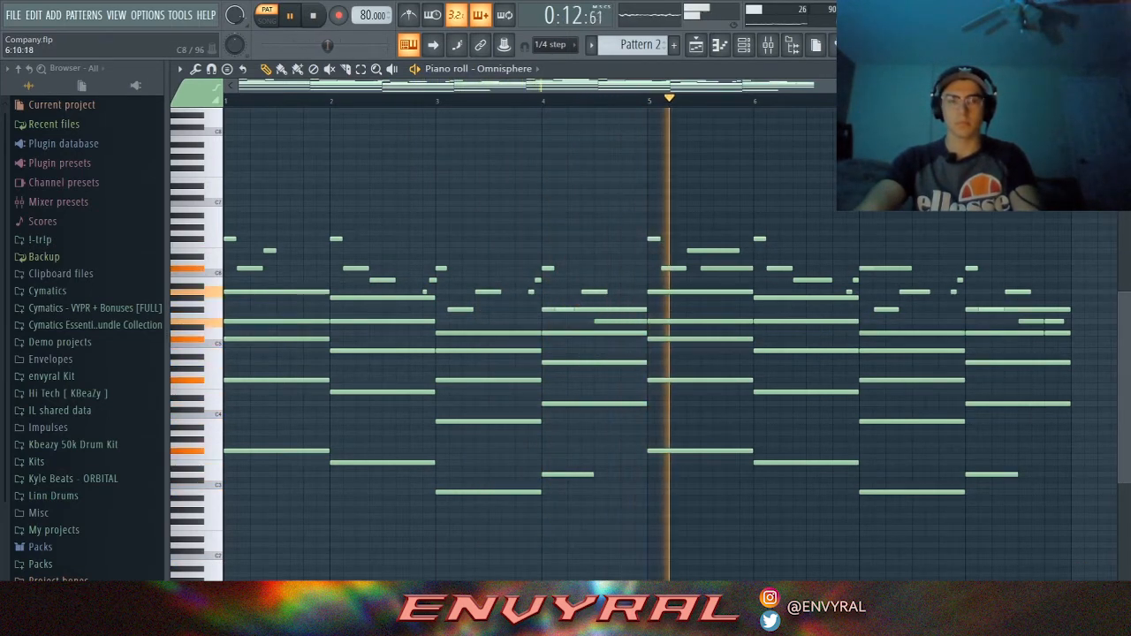
key("space")
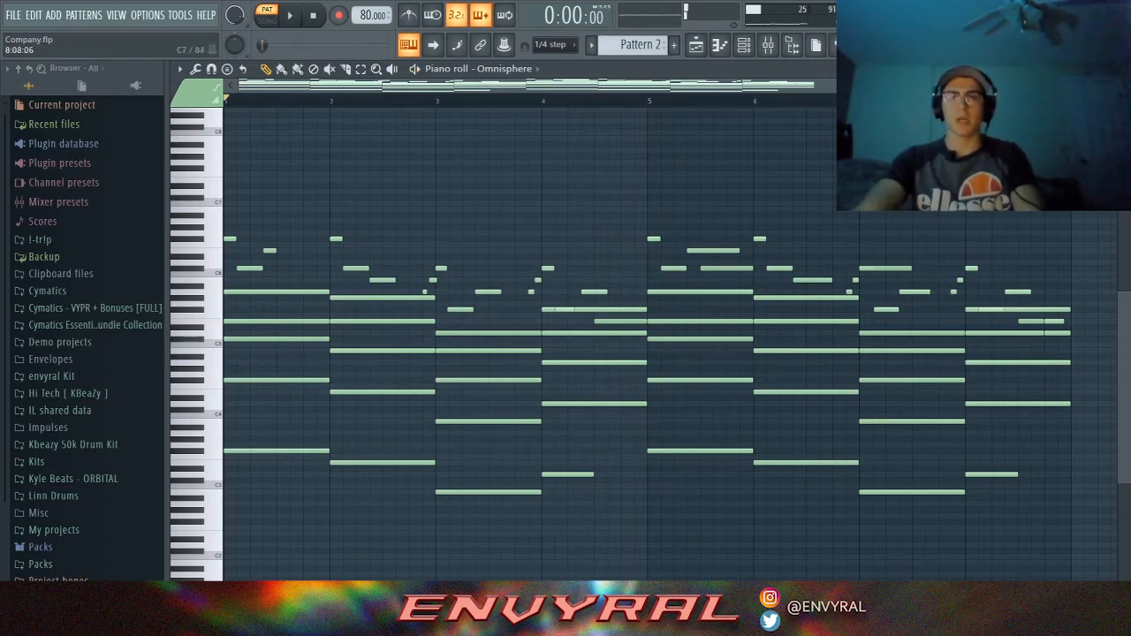
left_click_drag(840, 85, 709, 85)
scroll(795, 345, "down", 2)
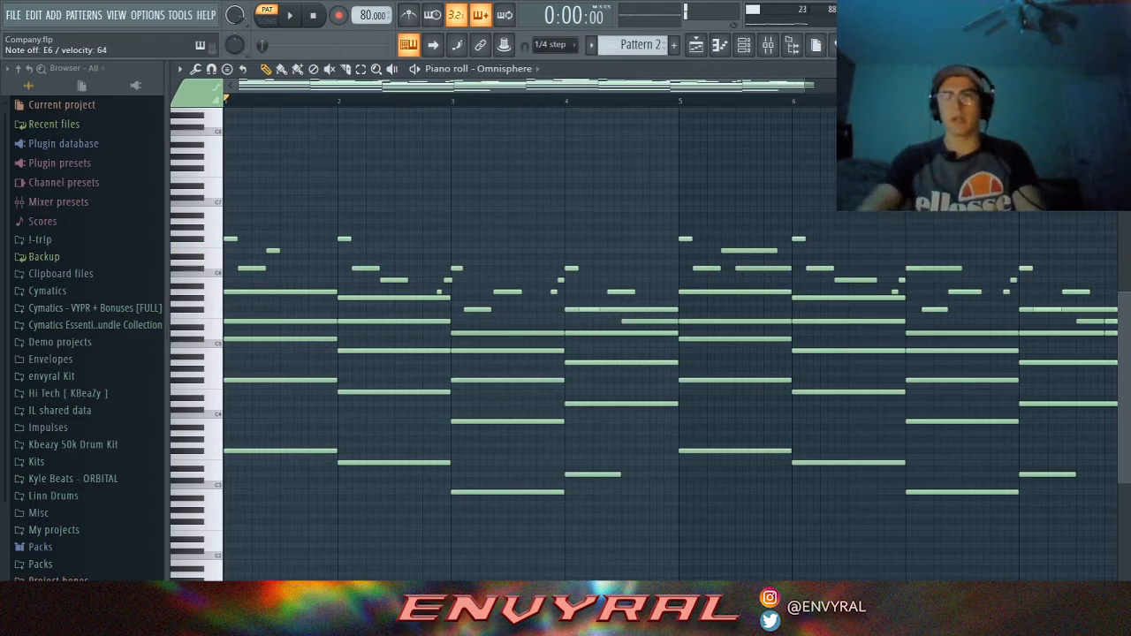
scroll(807, 100, "down", 2)
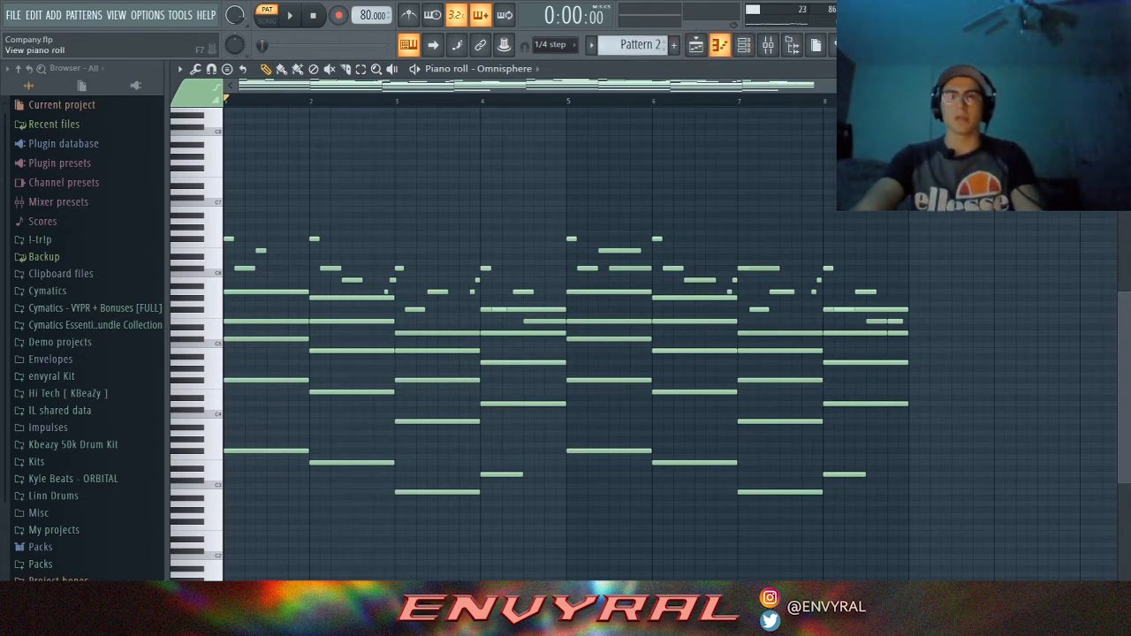
scroll(744, 86, "down", 1)
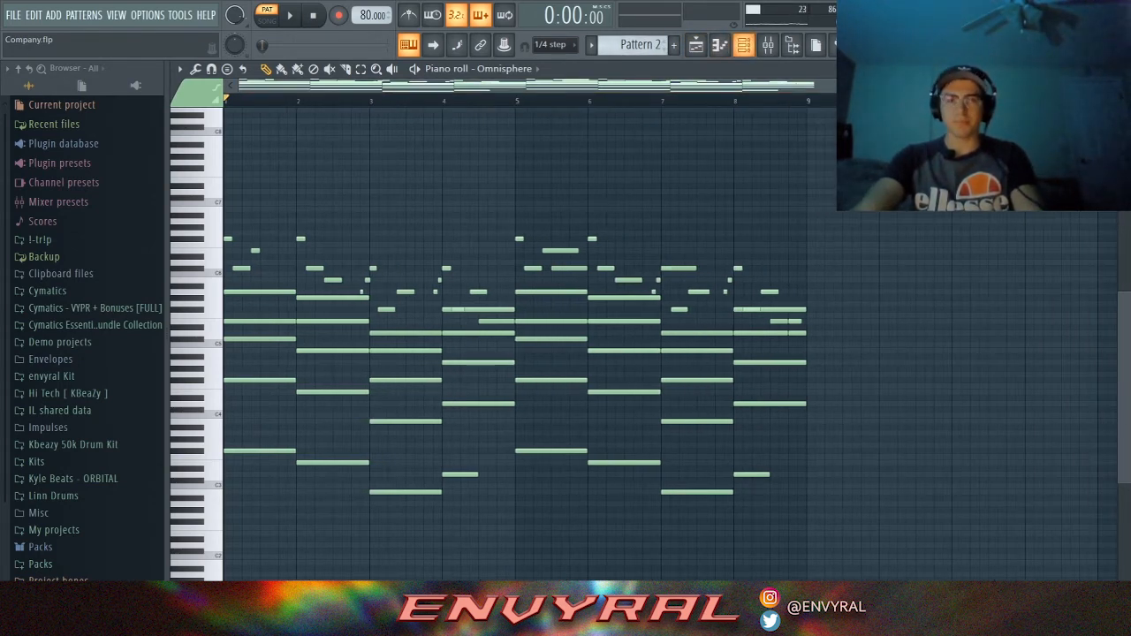
Open the SRX STUDIO plugin from the channel rack and arrange its window below the rack.
left_click(744, 45)
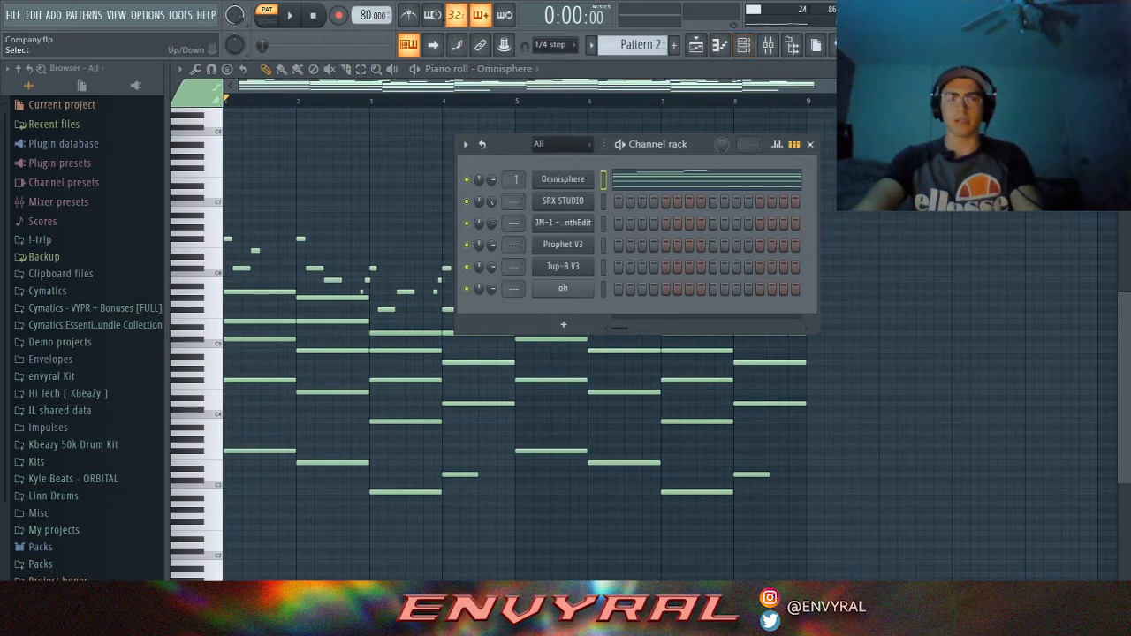
left_click_drag(655, 144, 698, 190)
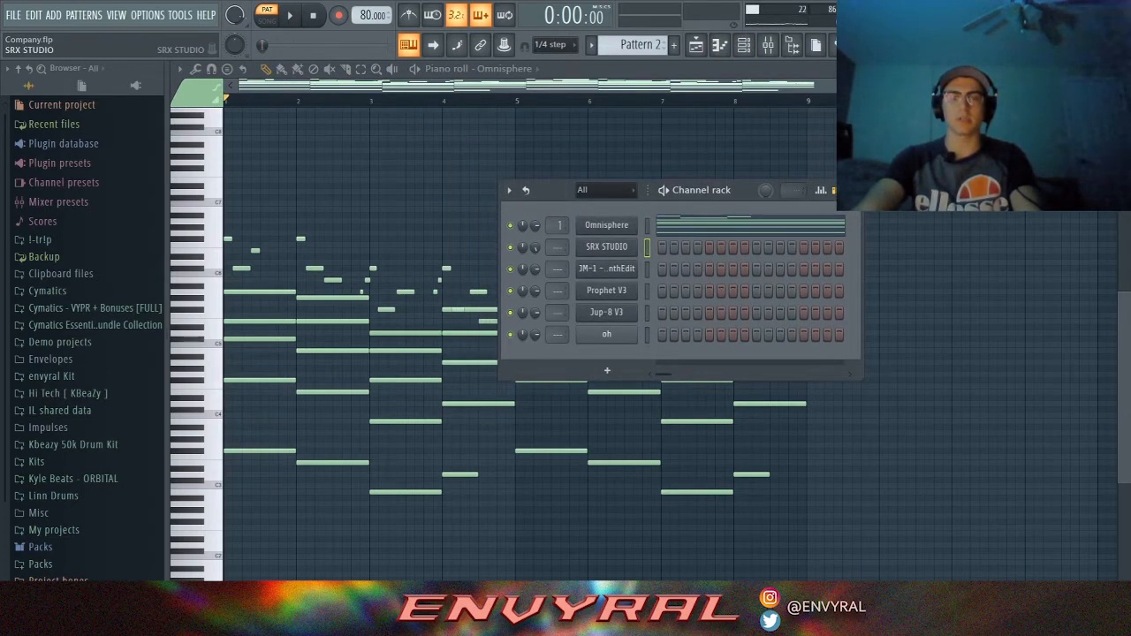
left_click(606, 246)
left_click_drag(606, 253, 632, 377)
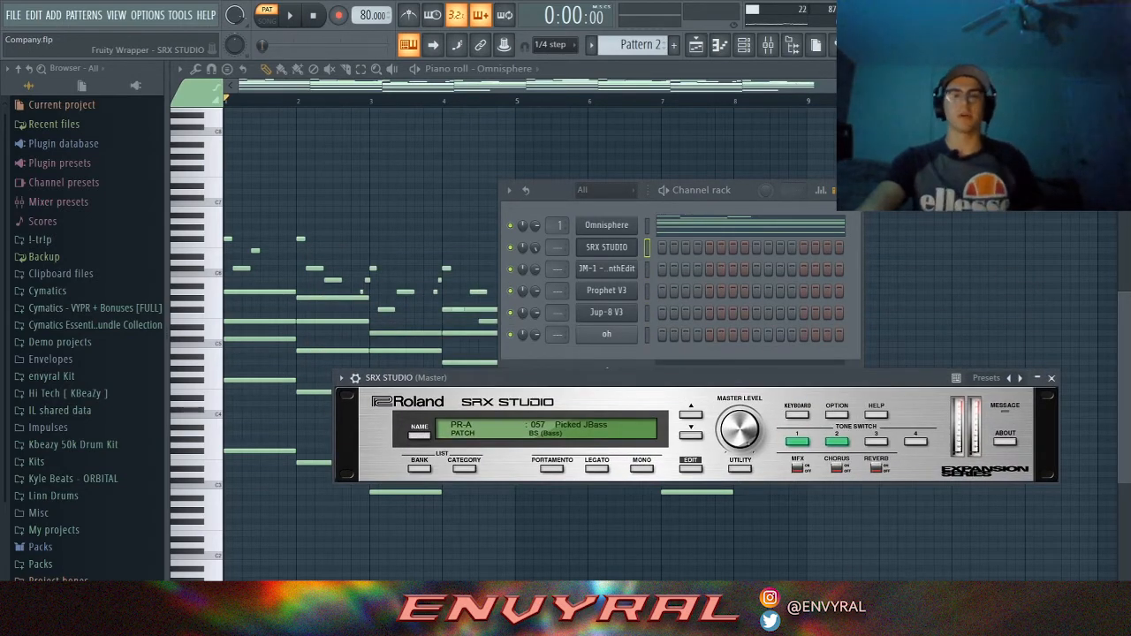
left_click_drag(631, 378, 669, 362)
left_click_drag(698, 190, 698, 133)
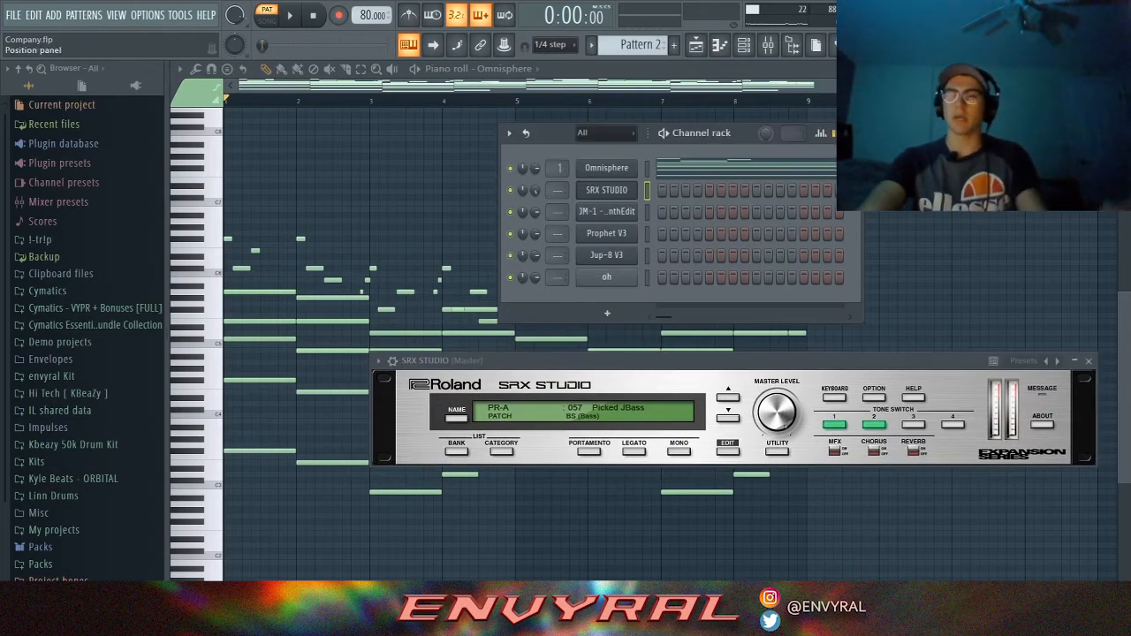
Play the pattern with the metronome on while trying out a bass line on SRX STUDIO.
key("ctrl+m")
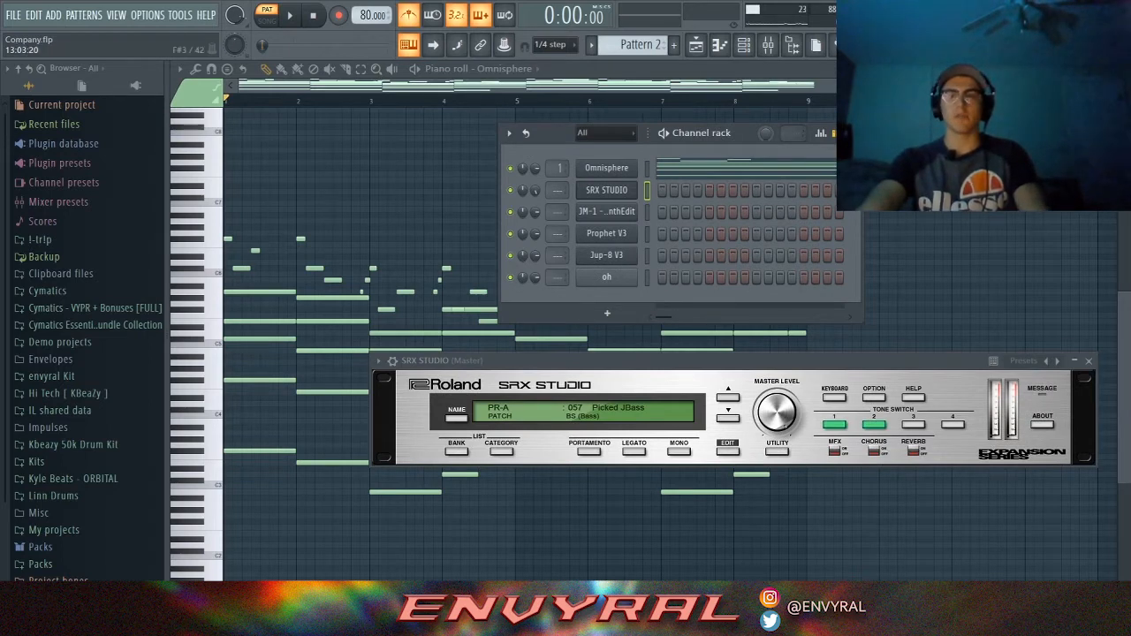
left_click(606, 190)
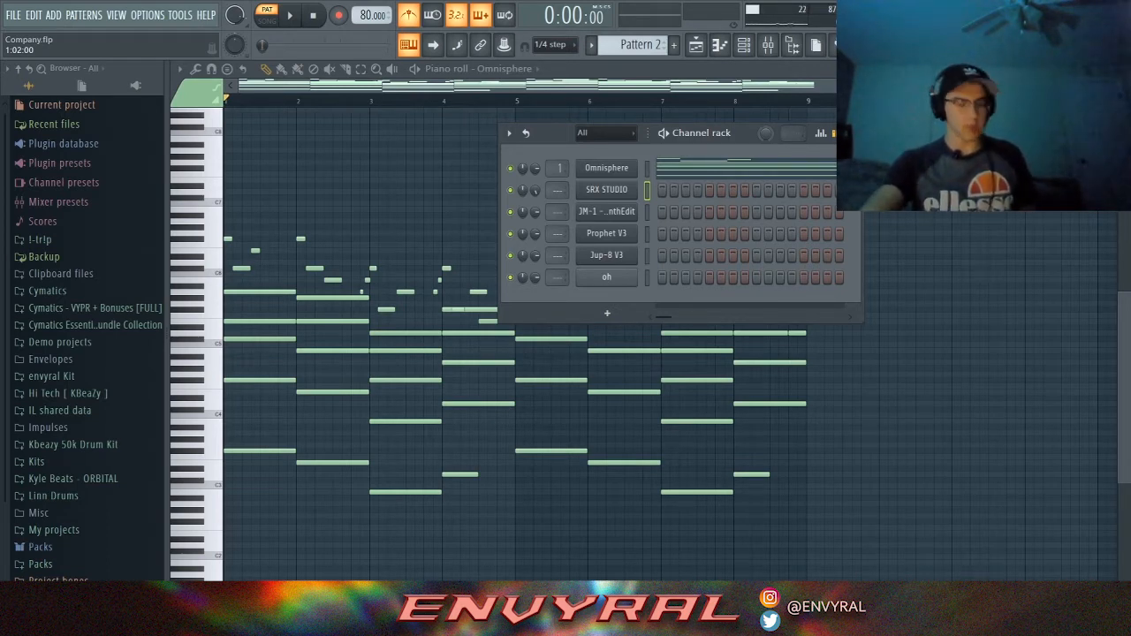
key("space")
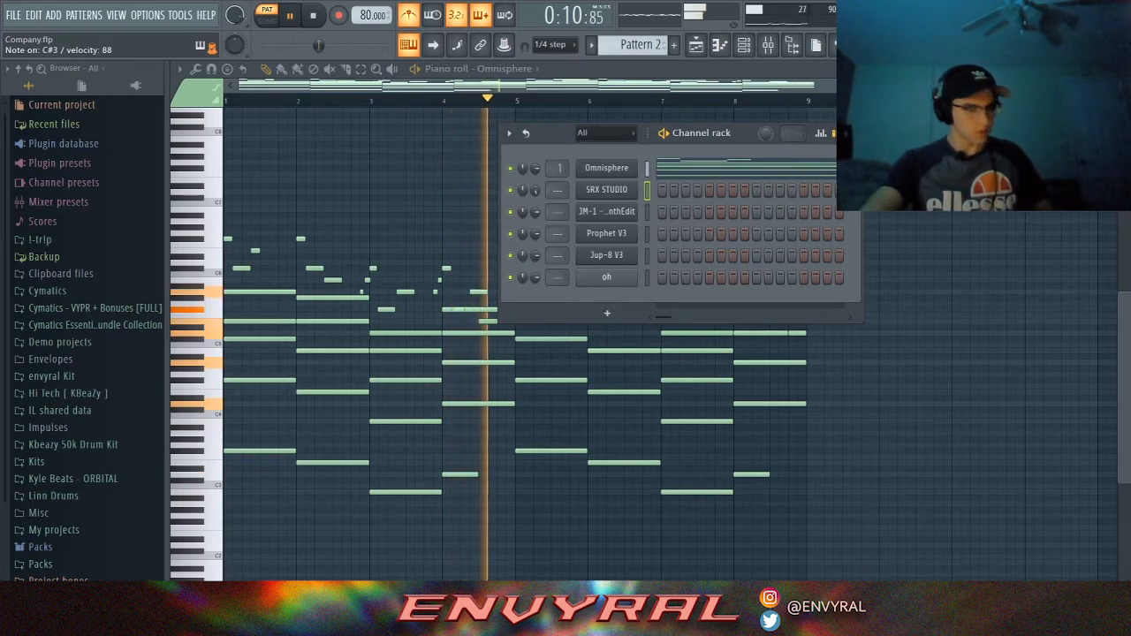
key("space")
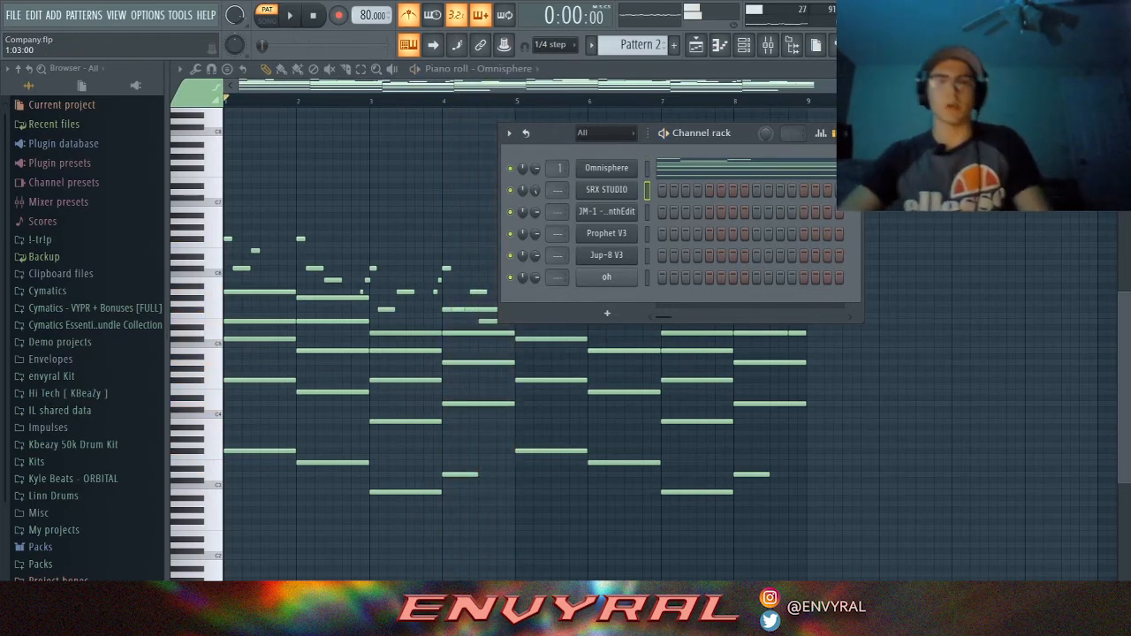
Open the SRX STUDIO channel's piano roll and examine the whole bass line from bar 1 to bar 8.
key("F6")
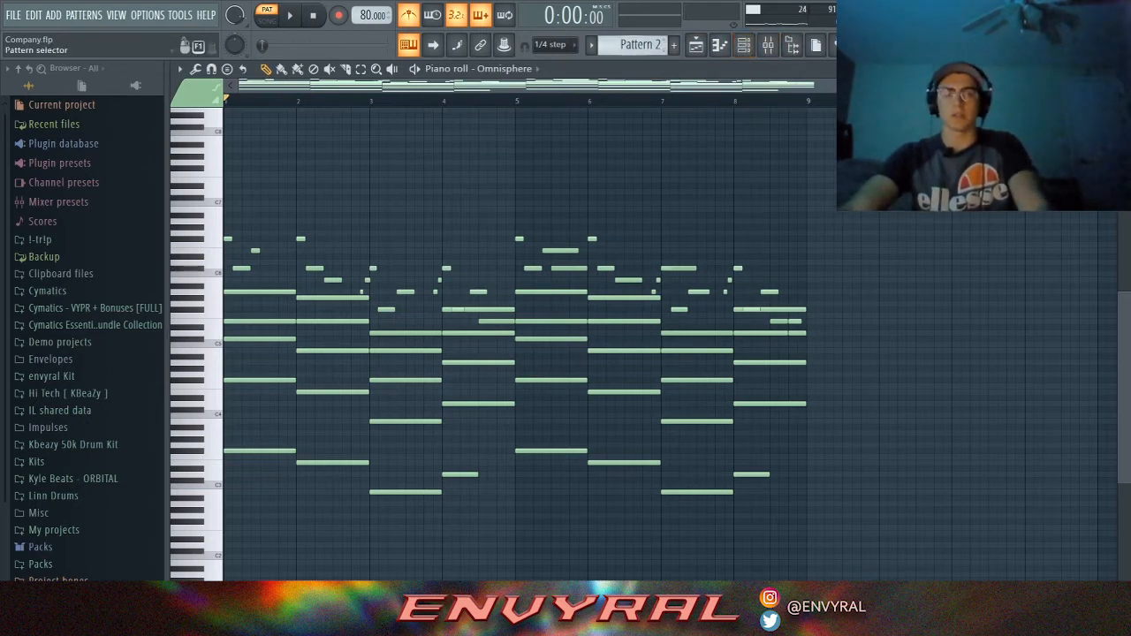
left_click(743, 44)
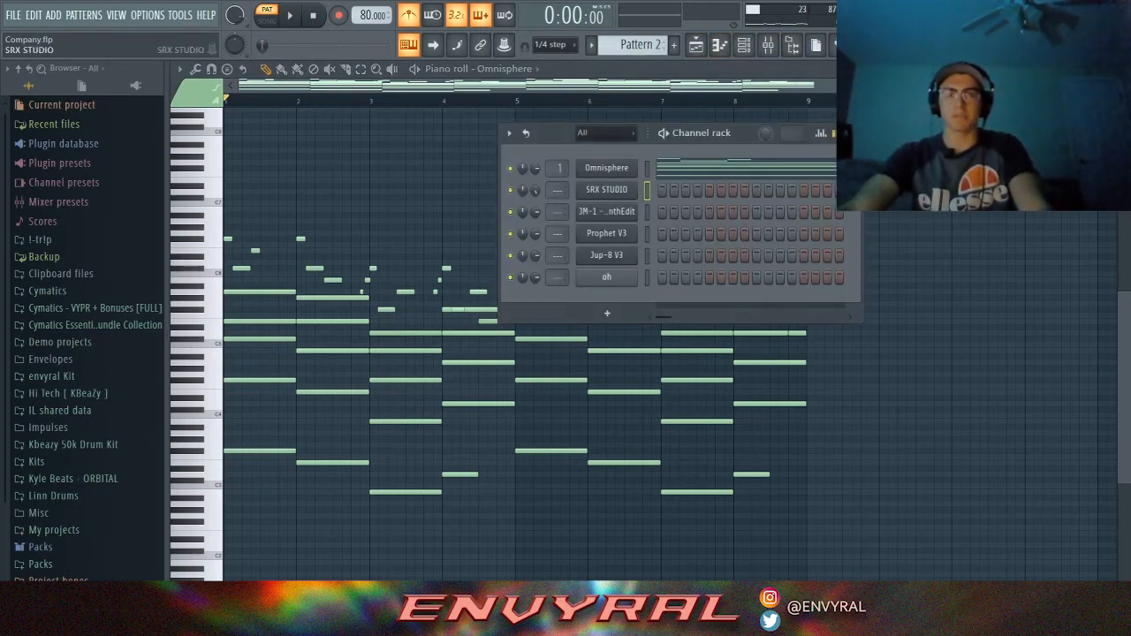
right_click(592, 189)
left_click(676, 189)
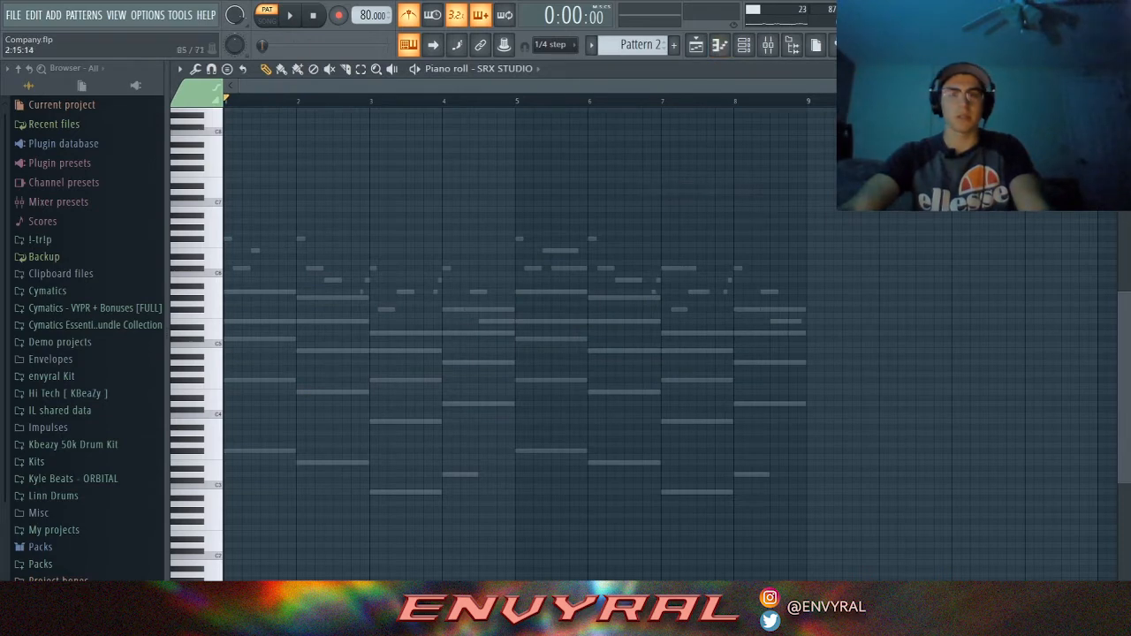
scroll(530, 344, "down", 2)
left_click_drag(1109, 86, 668, 86)
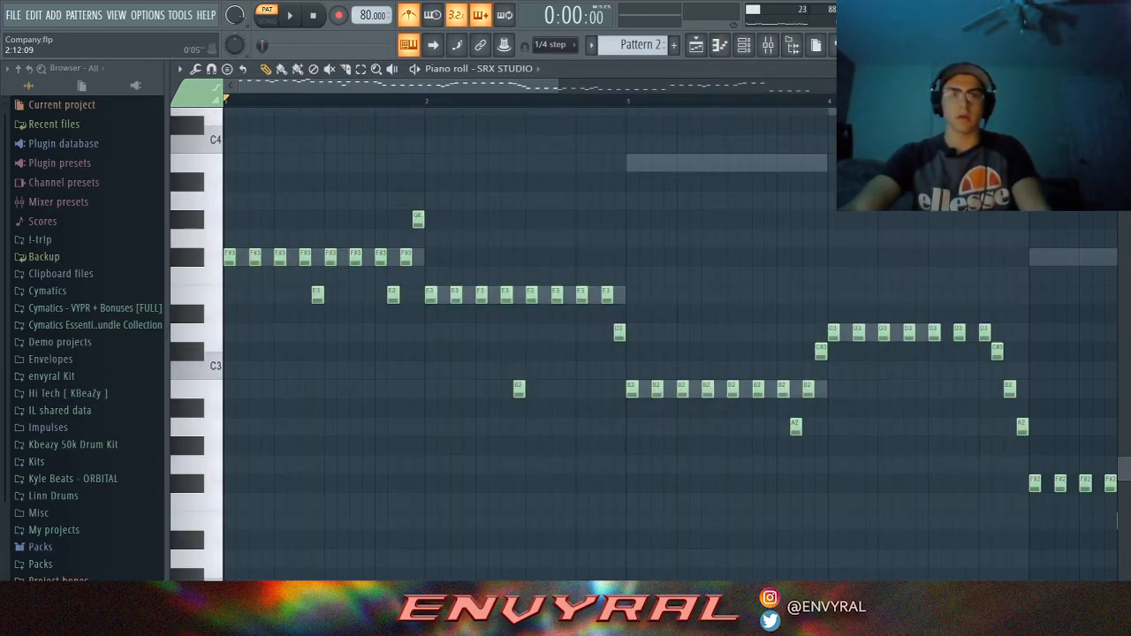
left_click_drag(558, 85, 1065, 85)
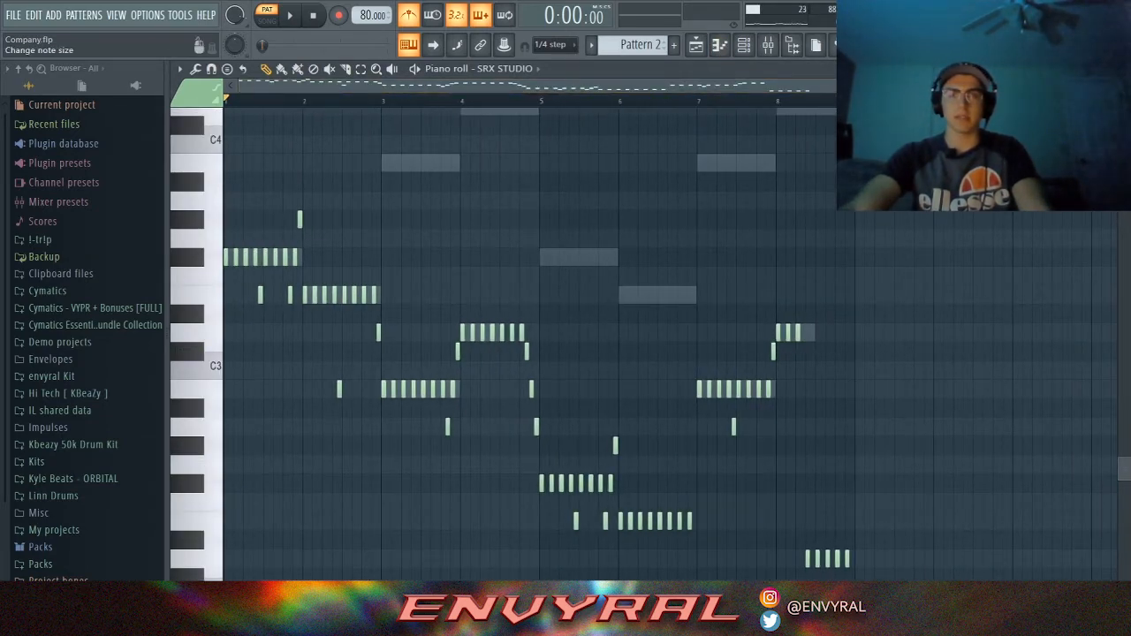
scroll(531, 388, "down", 3)
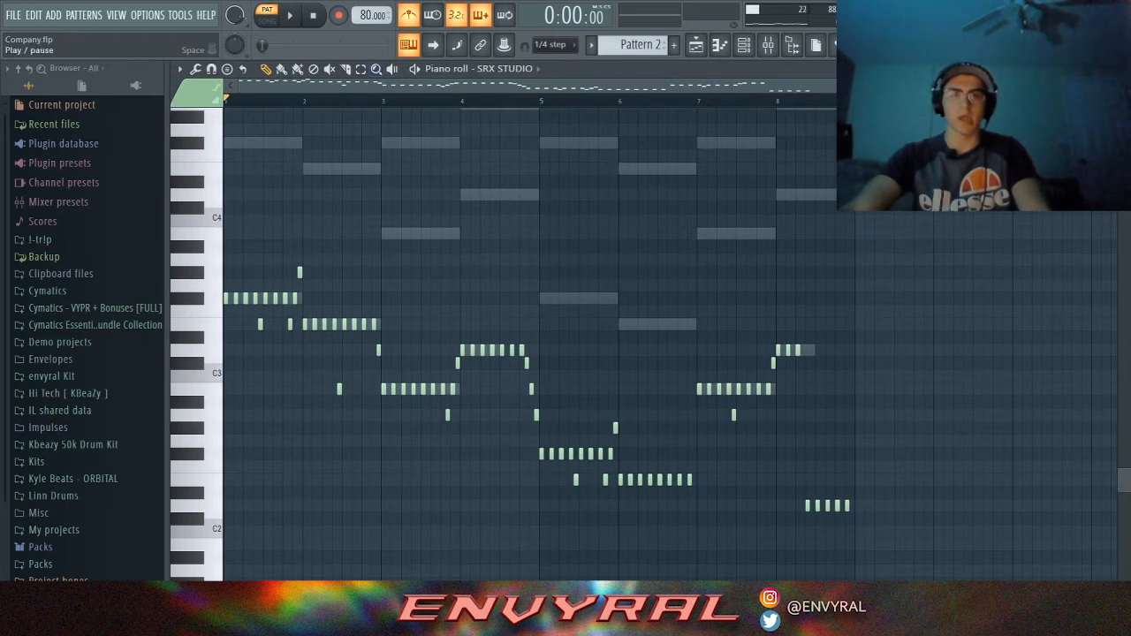
Play the pattern to hear the bass line together with the Omnisphere melody, following it through bar 8.
key("space")
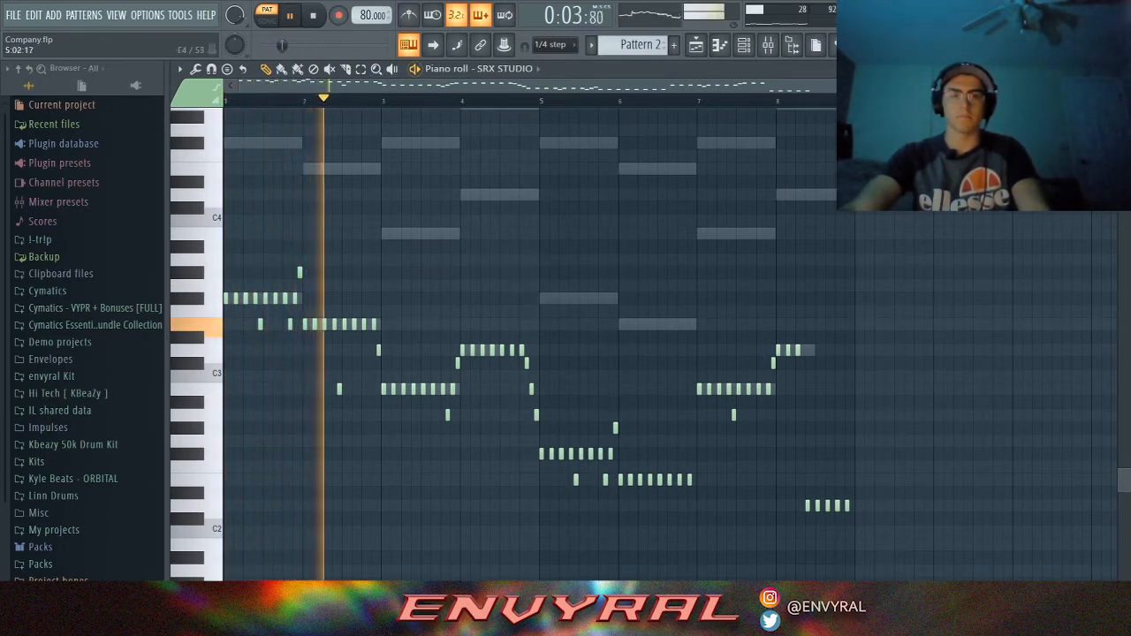
left_click_drag(1050, 85, 812, 84)
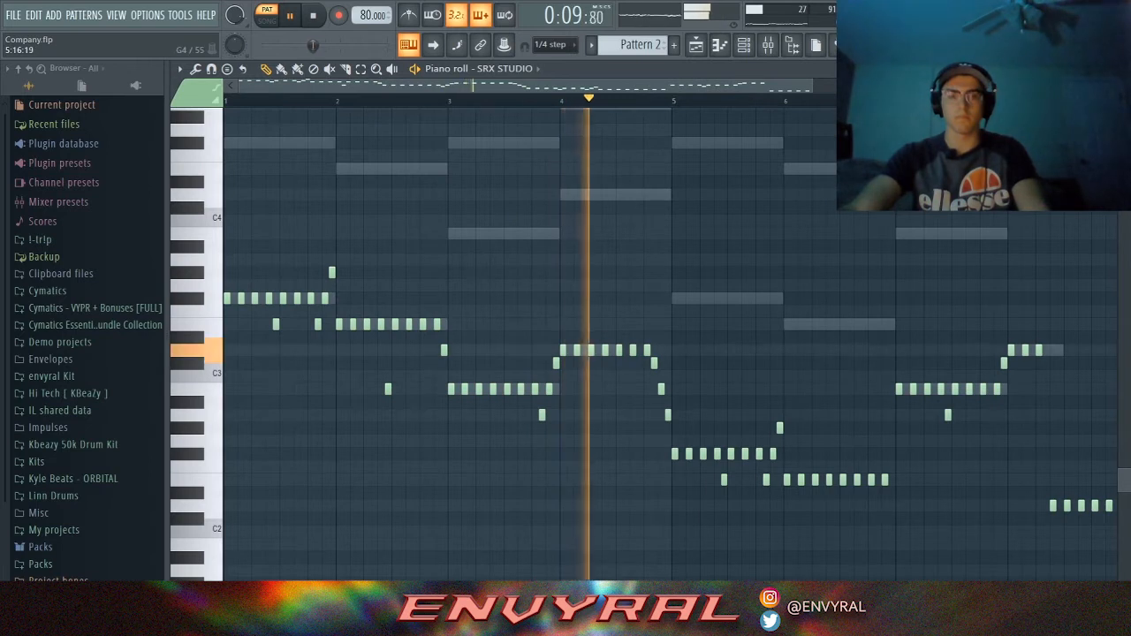
scroll(530, 344, "down", 1)
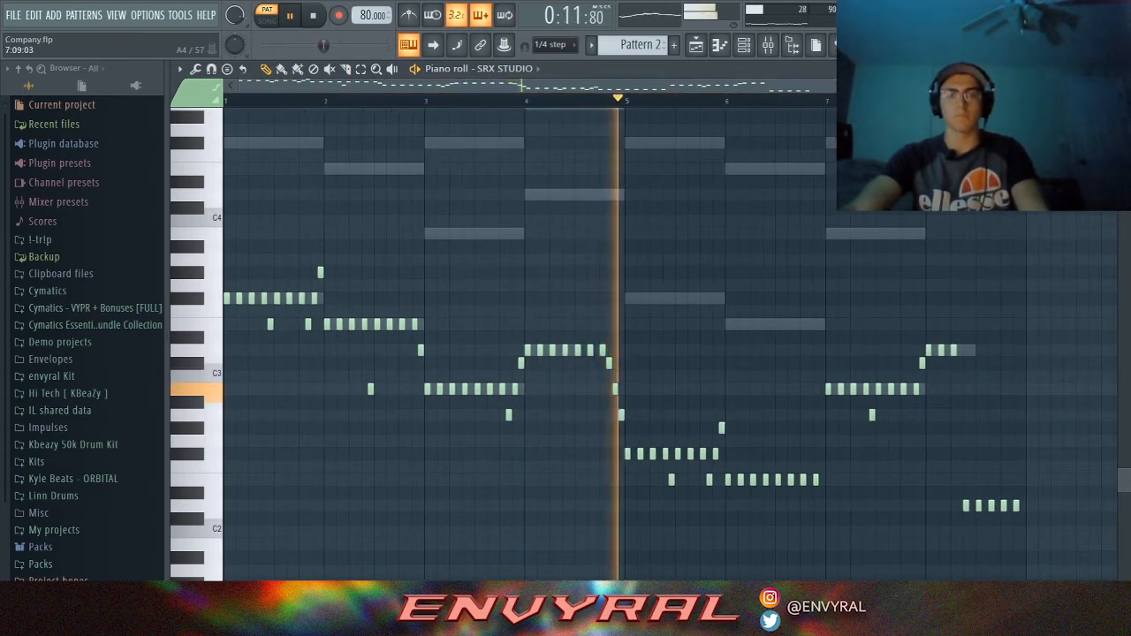
scroll(670, 345, "right", 1)
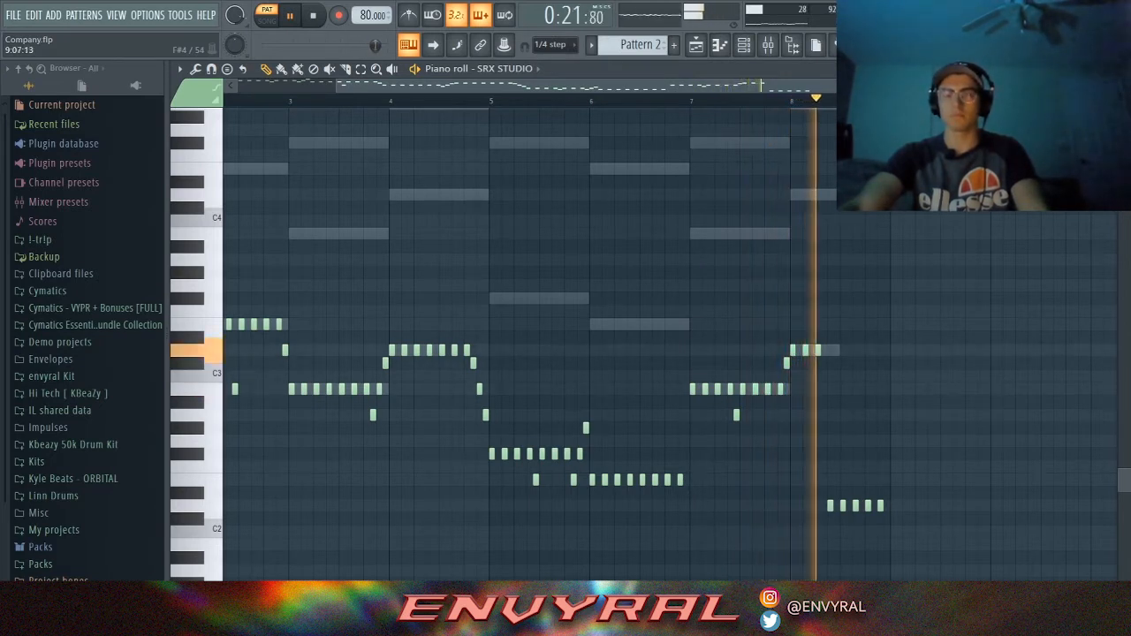
key("space")
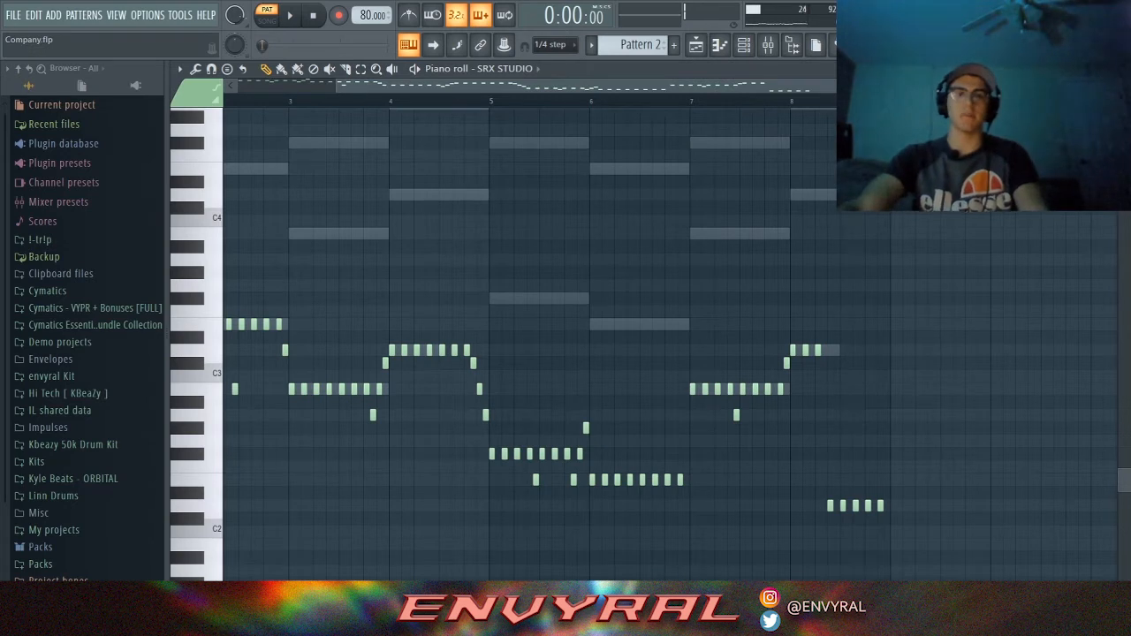
Select the bass notes from bar 5 to the end of the pattern in the SRX STUDIO piano roll.
scroll(645, 362, "down", 2)
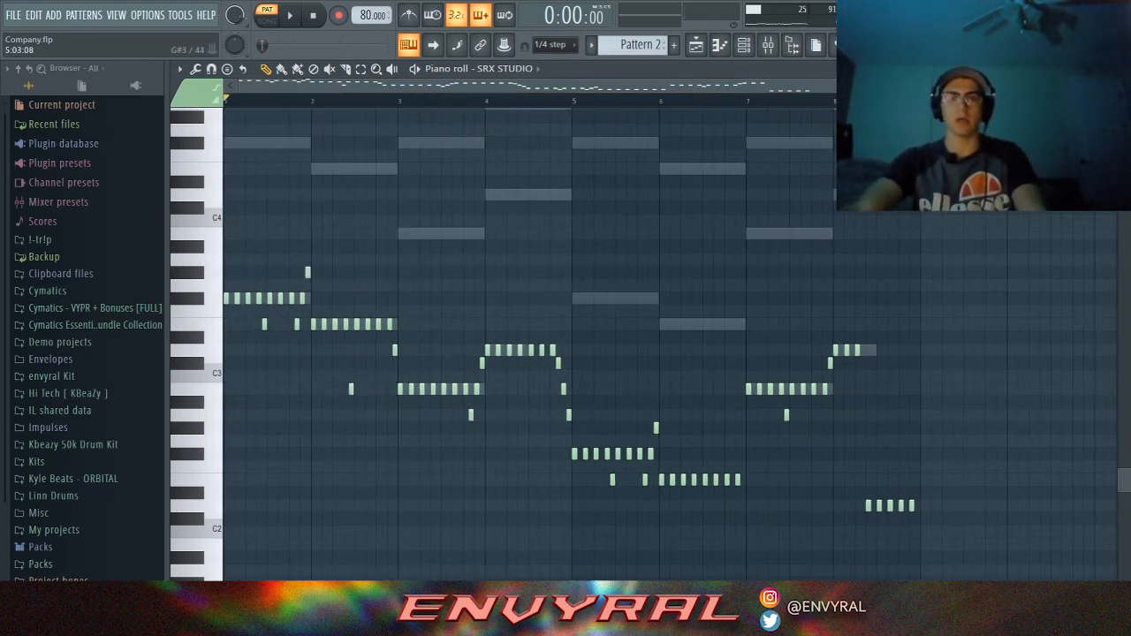
left_click_drag(579, 266, 1089, 564)
key("ctrl+f")
key("Escape")
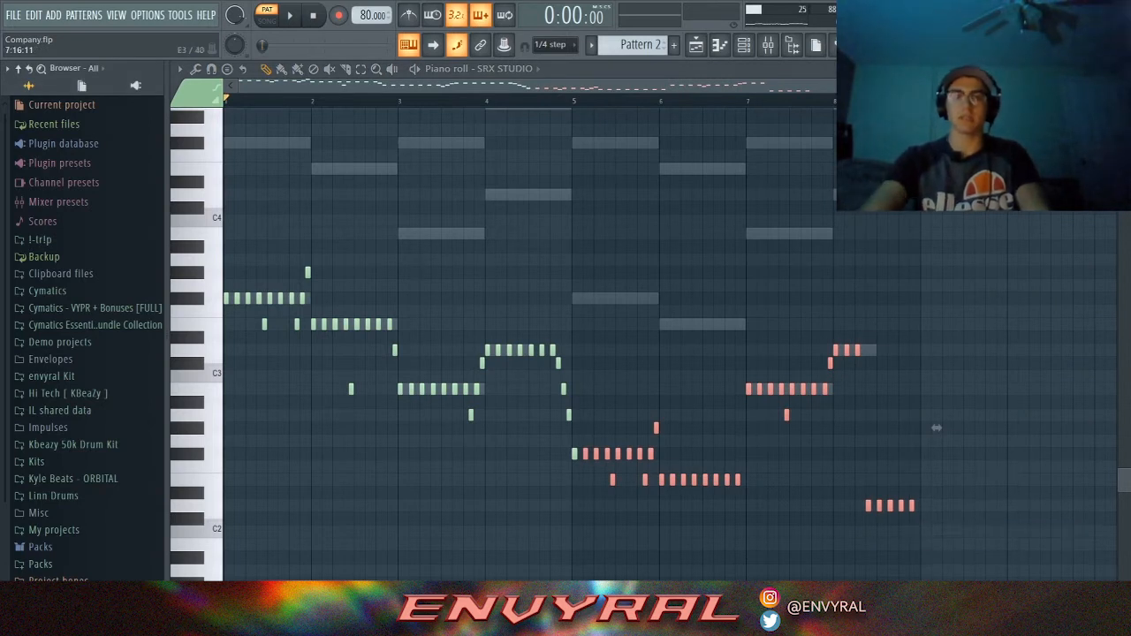
Deselect the bass notes in the SRX STUDIO piano roll.
left_click(639, 284)
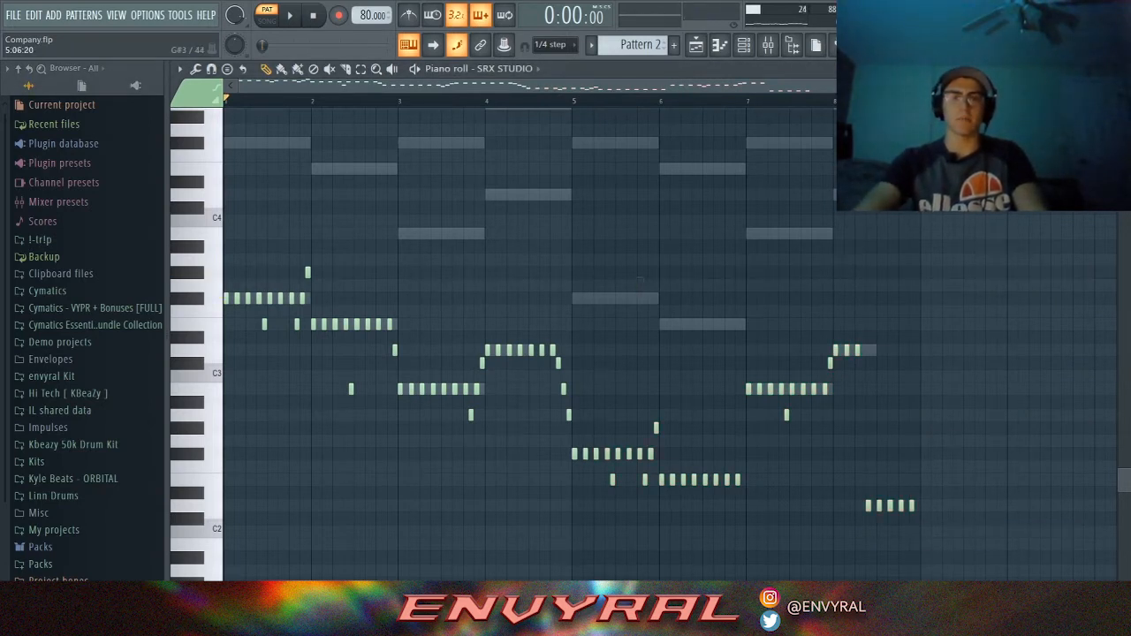
left_click_drag(571, 201, 224, 459)
left_click(482, 362, "ctrl")
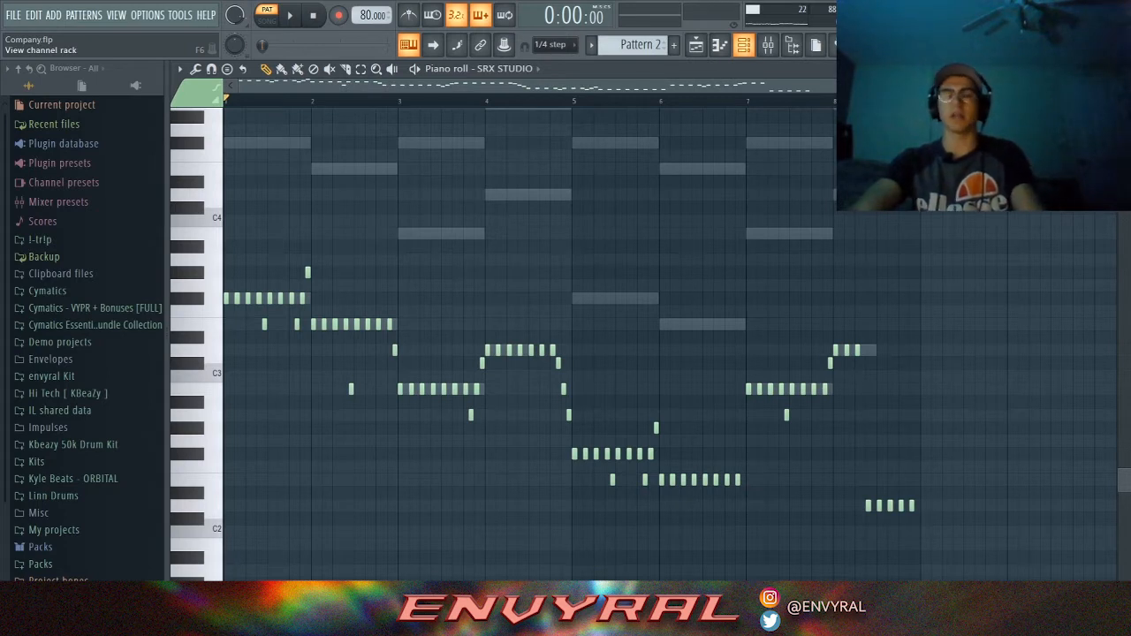
key("F6")
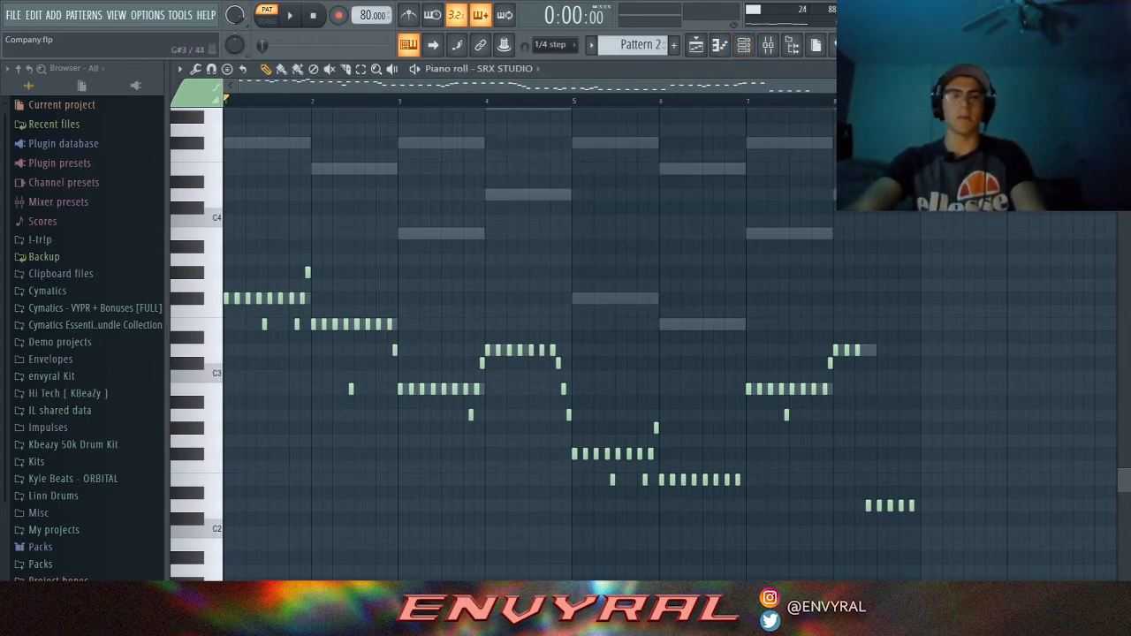
Widen the browser so that the long sample folder names fit in full.
left_click_drag(167, 265, 201, 265)
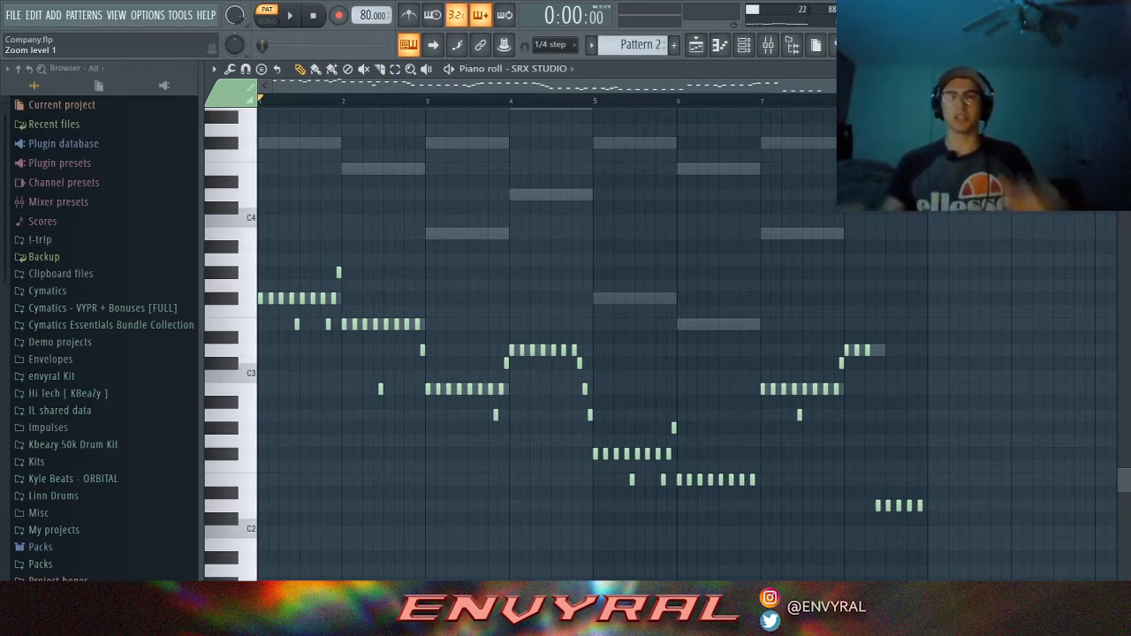
left_click(743, 45)
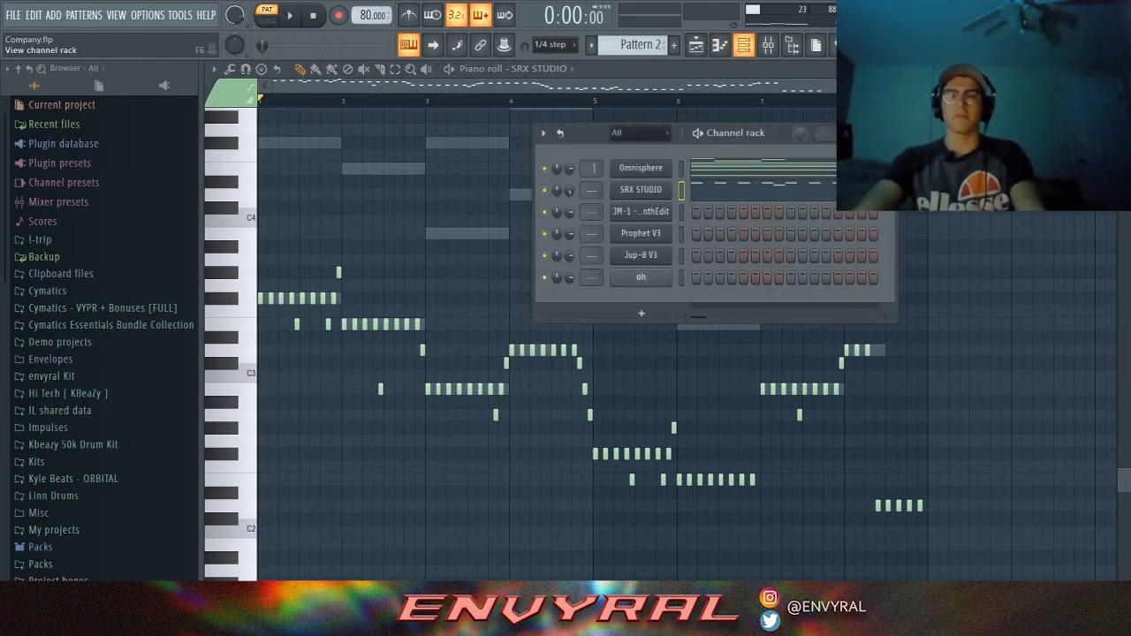
left_click(744, 45)
left_click_drag(201, 273, 242, 273)
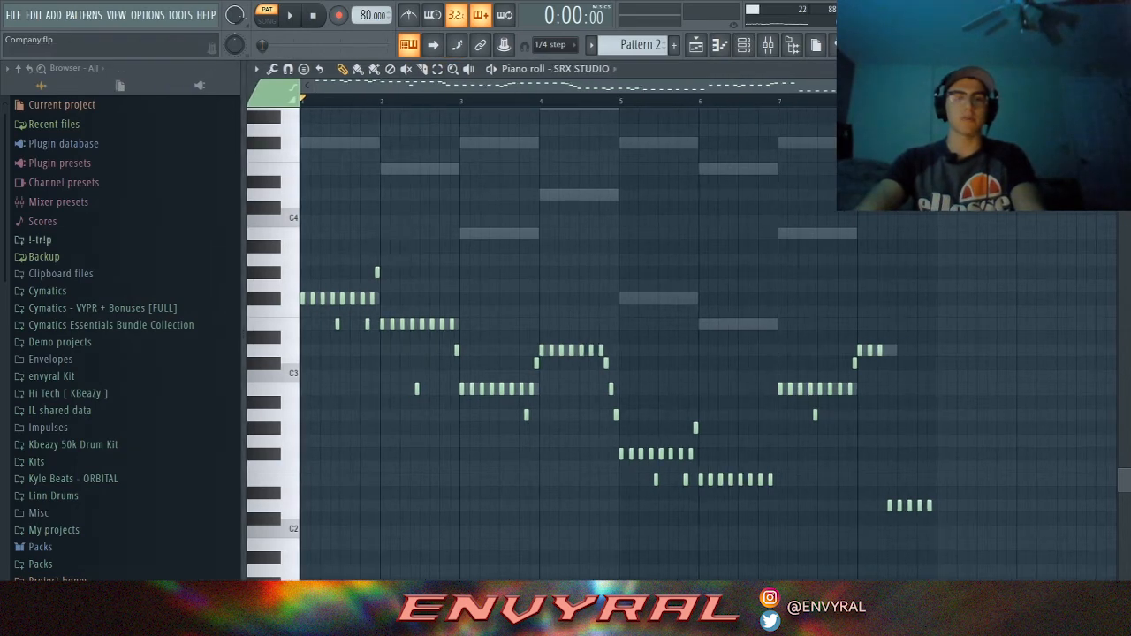
Open the Linn Drums folder in the browser and go to its kick samples.
scroll(61, 273, "down", 2)
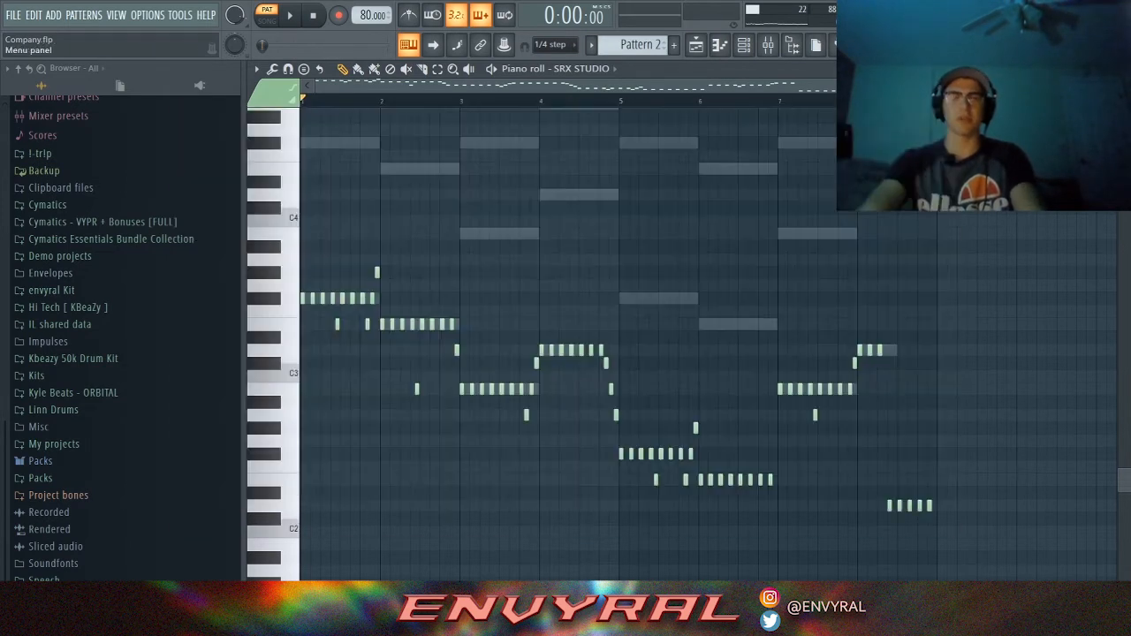
scroll(708, 345, "down", 2)
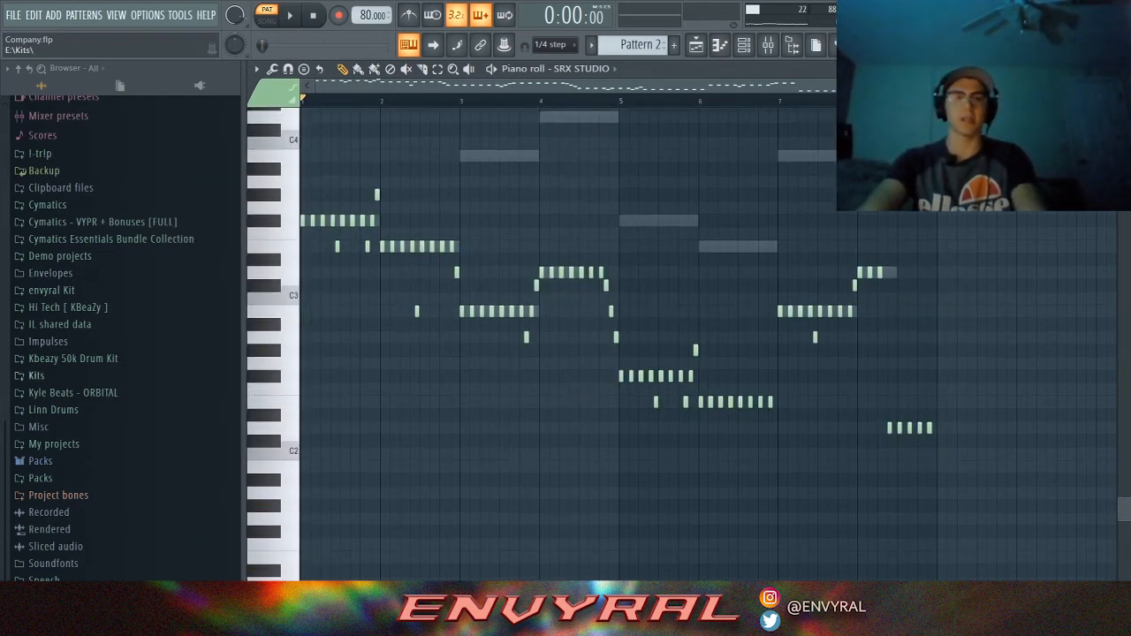
left_click(53, 409)
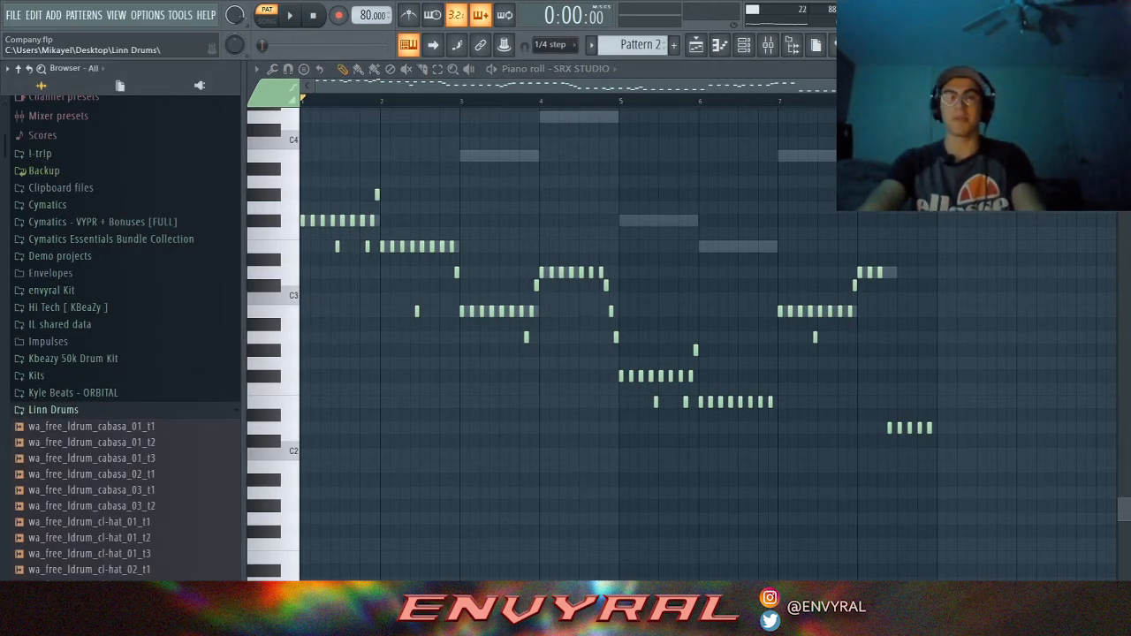
scroll(124, 336, "down", 10)
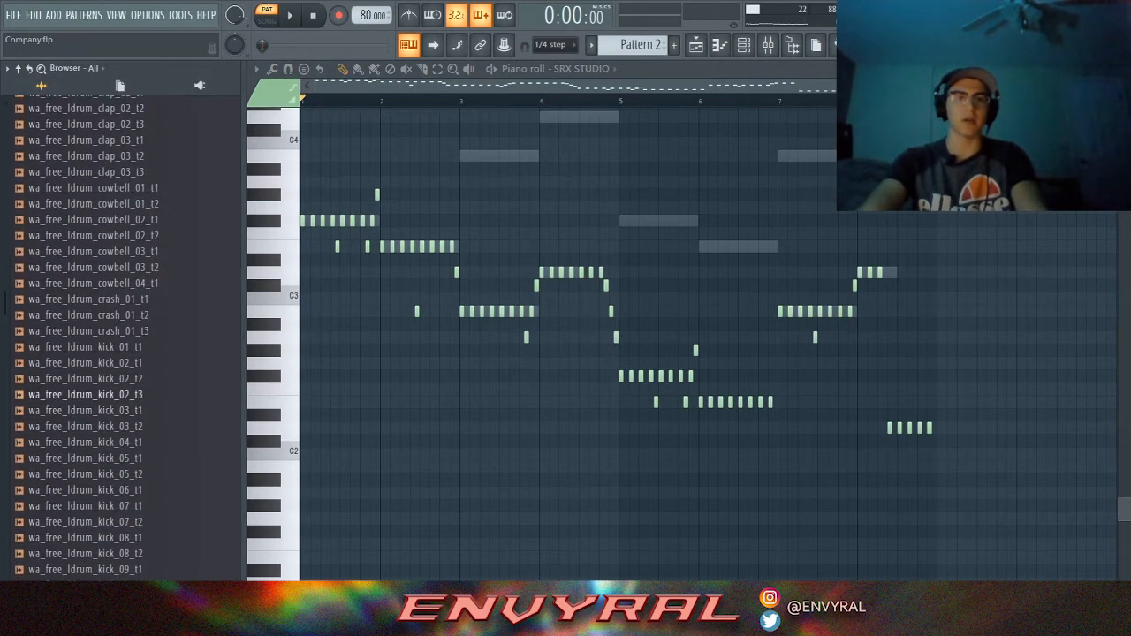
Audition the first Linn Drums kicks and add wa_free_ldrum_kick_03_t1 to the channel rack as a new channel.
left_click(85, 362)
left_click(85, 346)
left_click(84, 410)
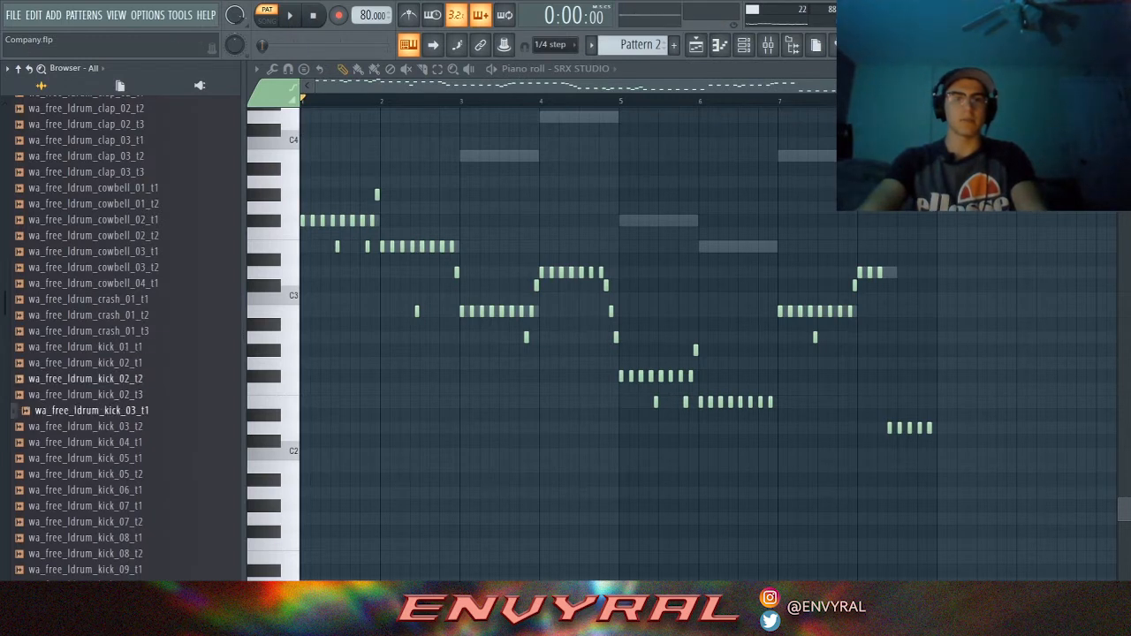
left_click(85, 378)
left_click(85, 410)
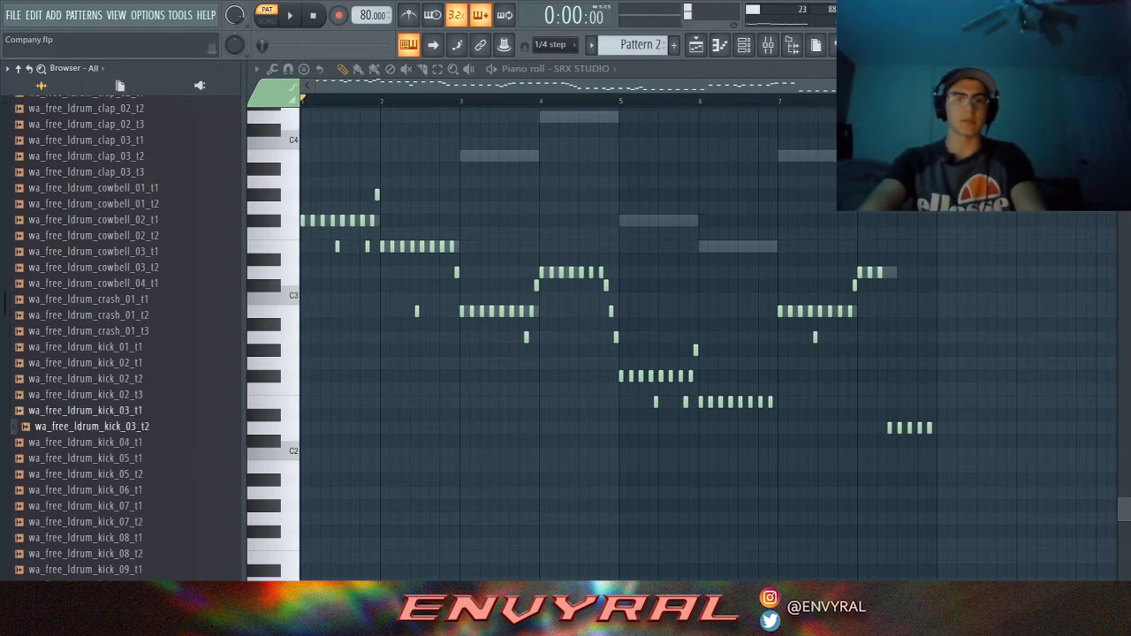
left_click(85, 394)
left_click(85, 410)
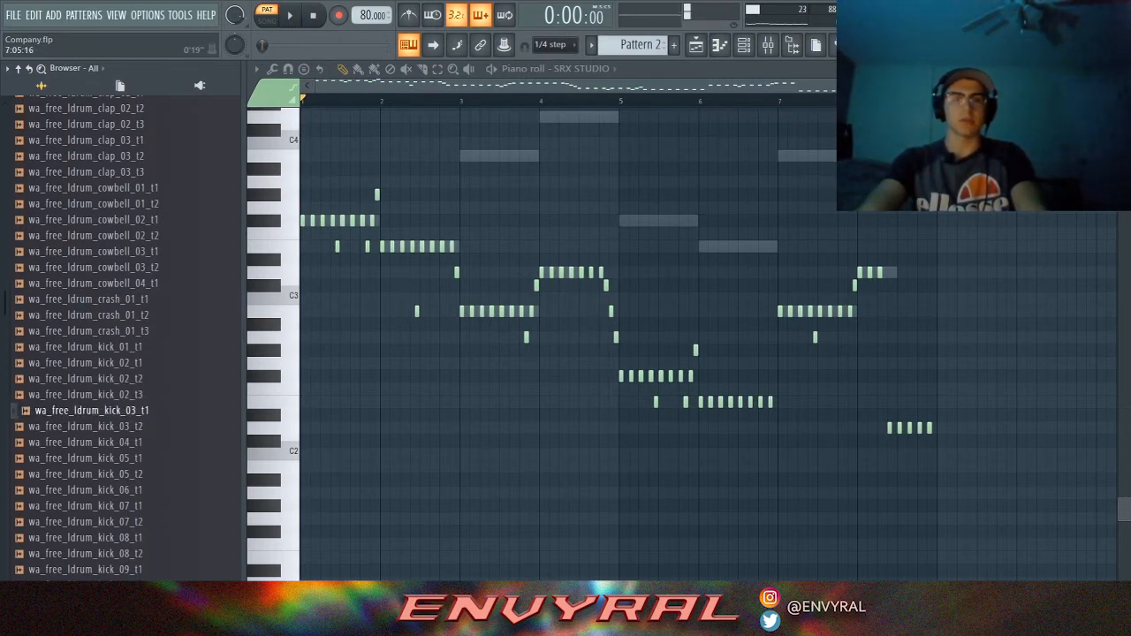
left_click(720, 45)
left_click_drag(92, 410, 672, 309)
Audition the Linn Drums snare samples from snare_04 through snare_10.
scroll(84, 415, "down", 8)
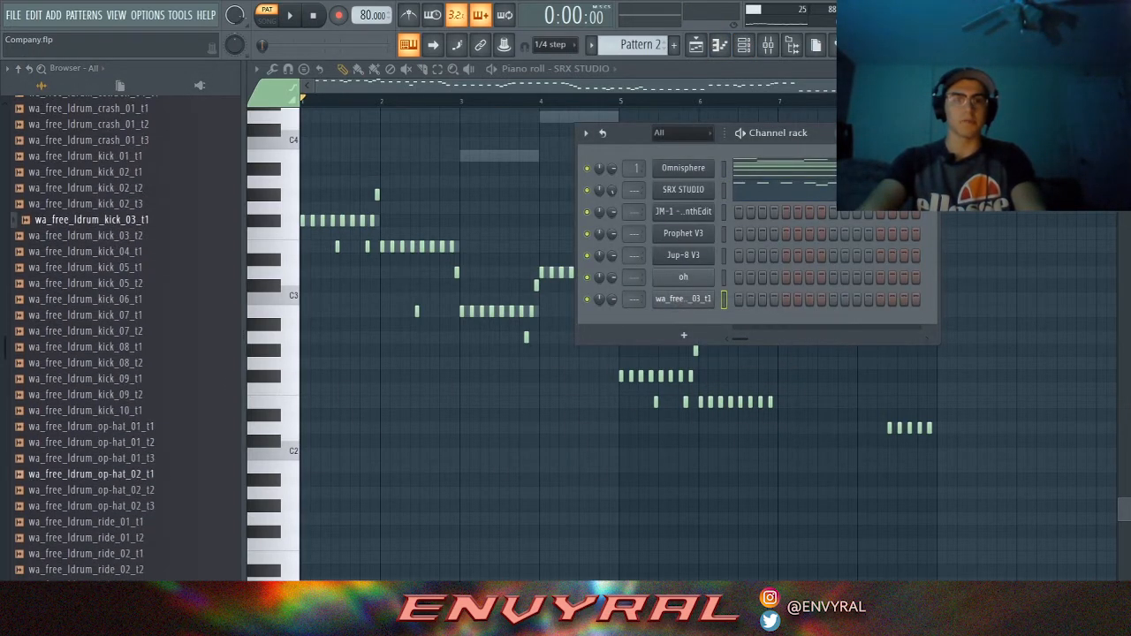
scroll(84, 441, "down", 6)
left_click(89, 426)
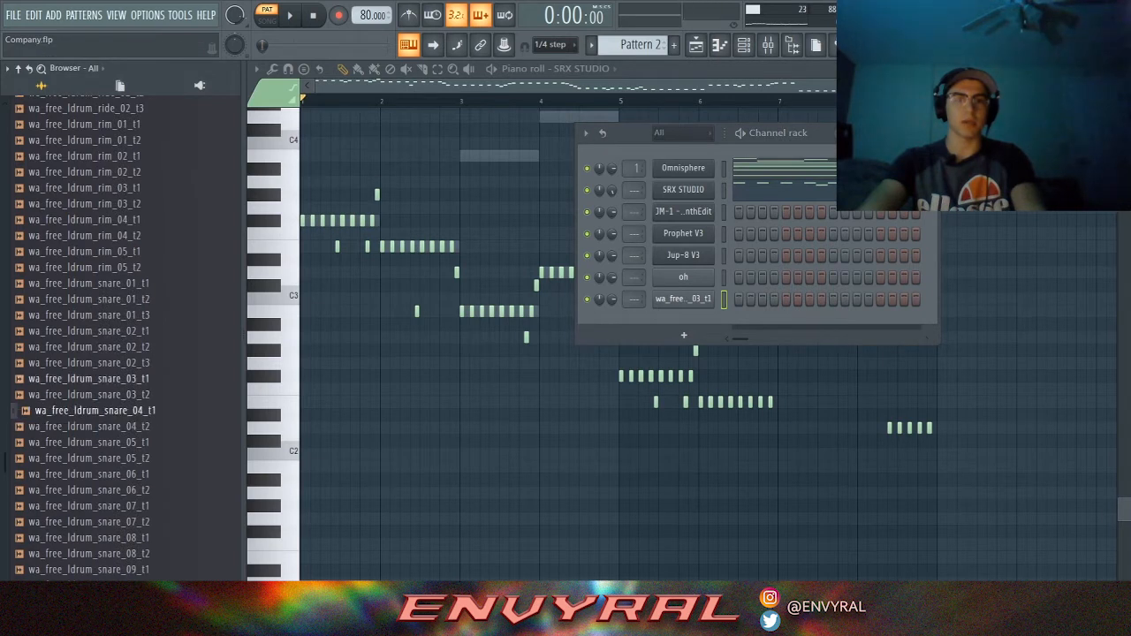
left_click(95, 505)
key("Down")
key("Down")
key("Down")
key("Down")
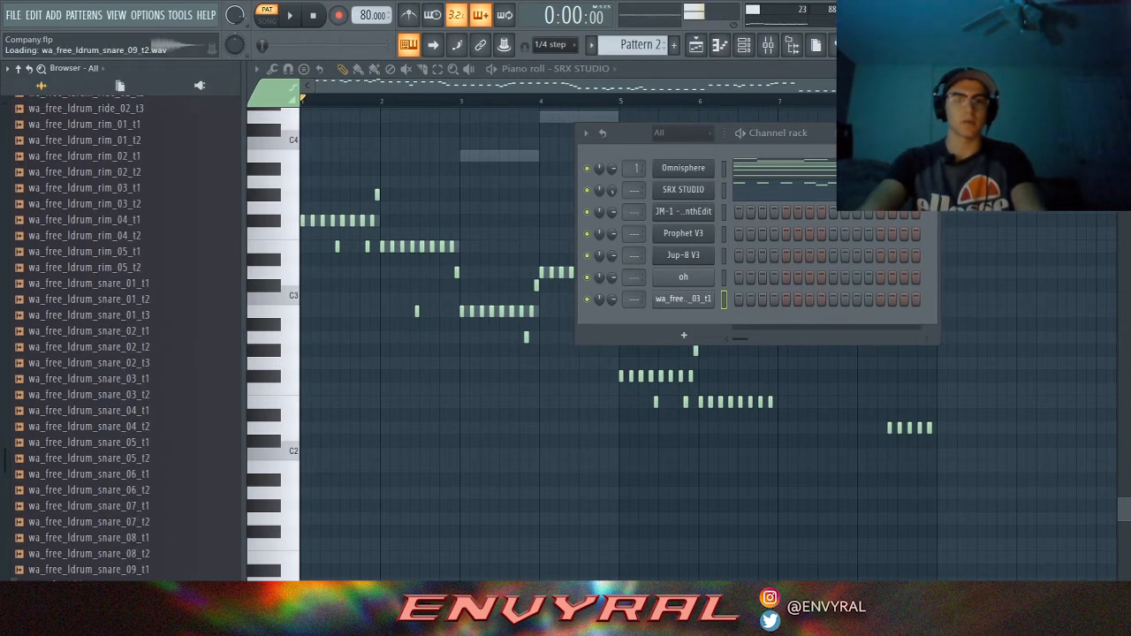
key("Down")
key("Down")
key("Down")
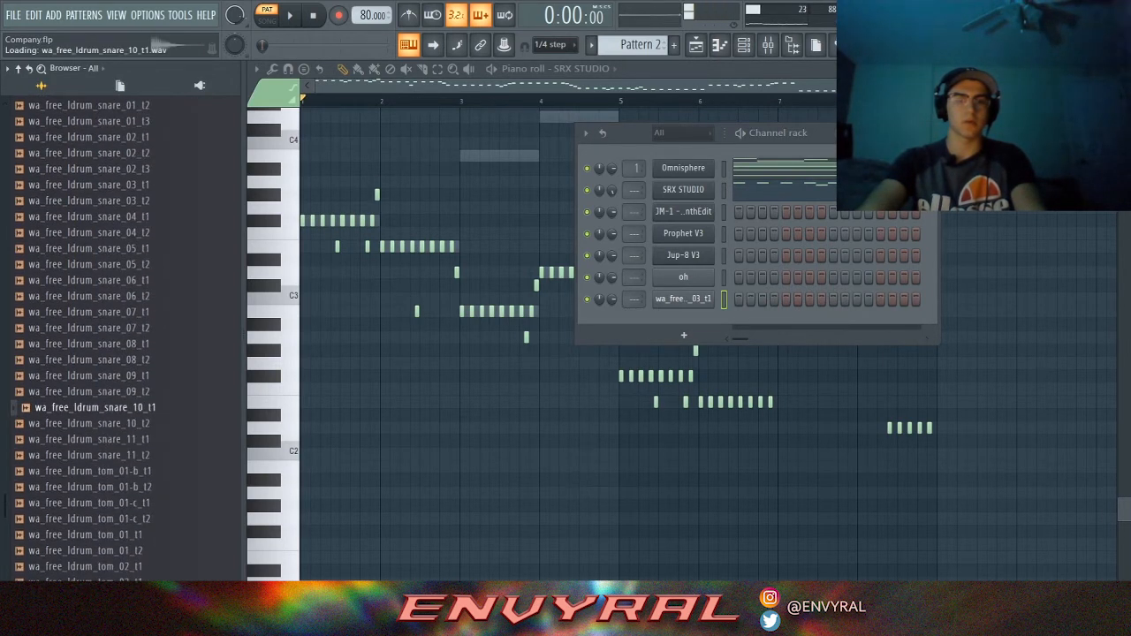
Choose a snare by going back up through the samples, add it as a channel, and name the drum channels kick and snare.
key("Up")
key("Up")
key("Up")
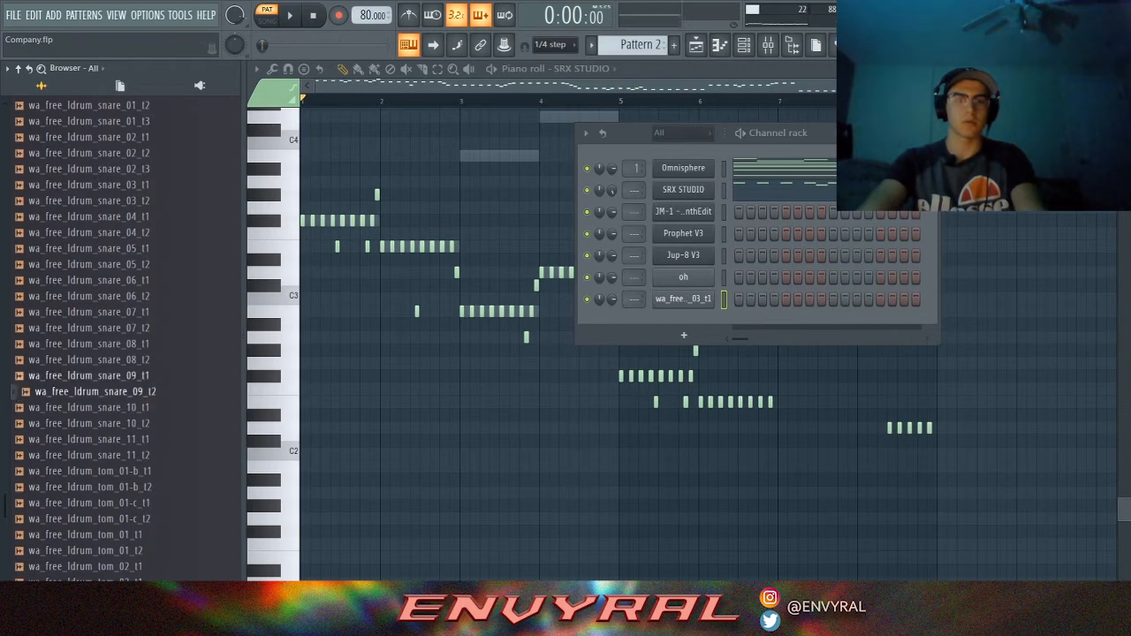
key("Up")
key("Up")
key("Up")
key("Up")
key("Up")
key("Up")
key("Up")
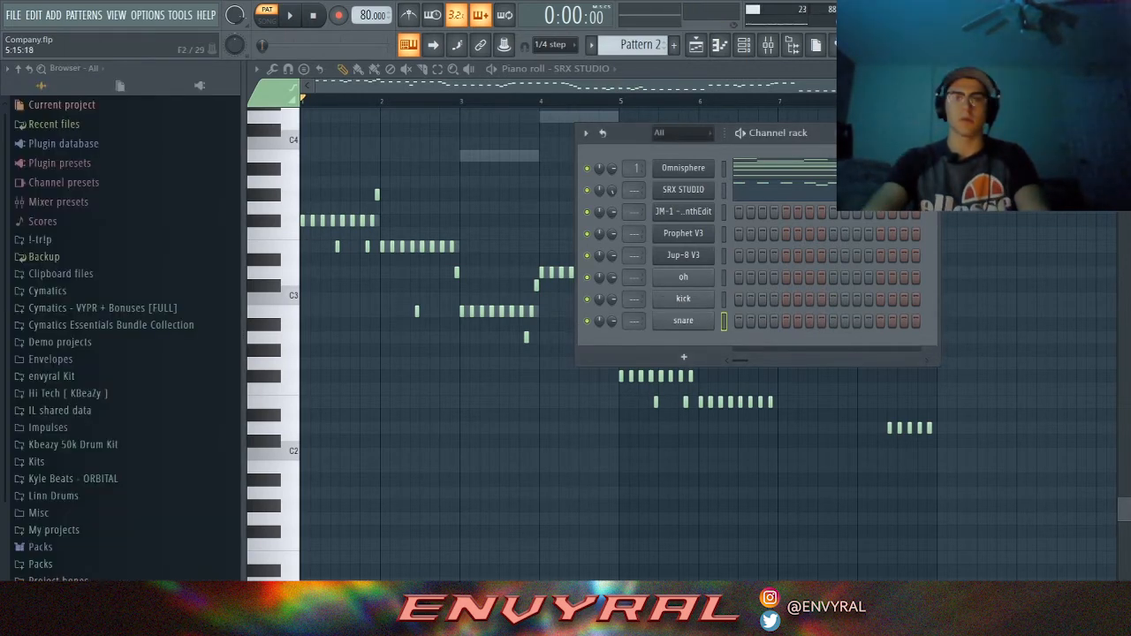
Preview the kick and snare channels and check the kick's sampler settings.
left_click(683, 299)
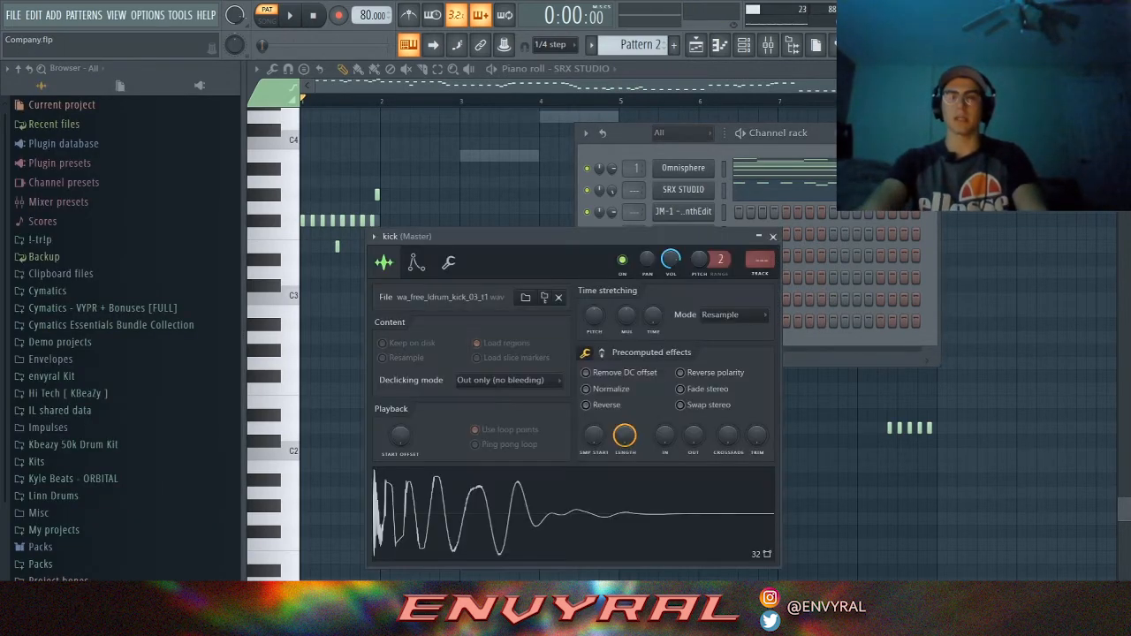
left_click(772, 236)
left_click(683, 299)
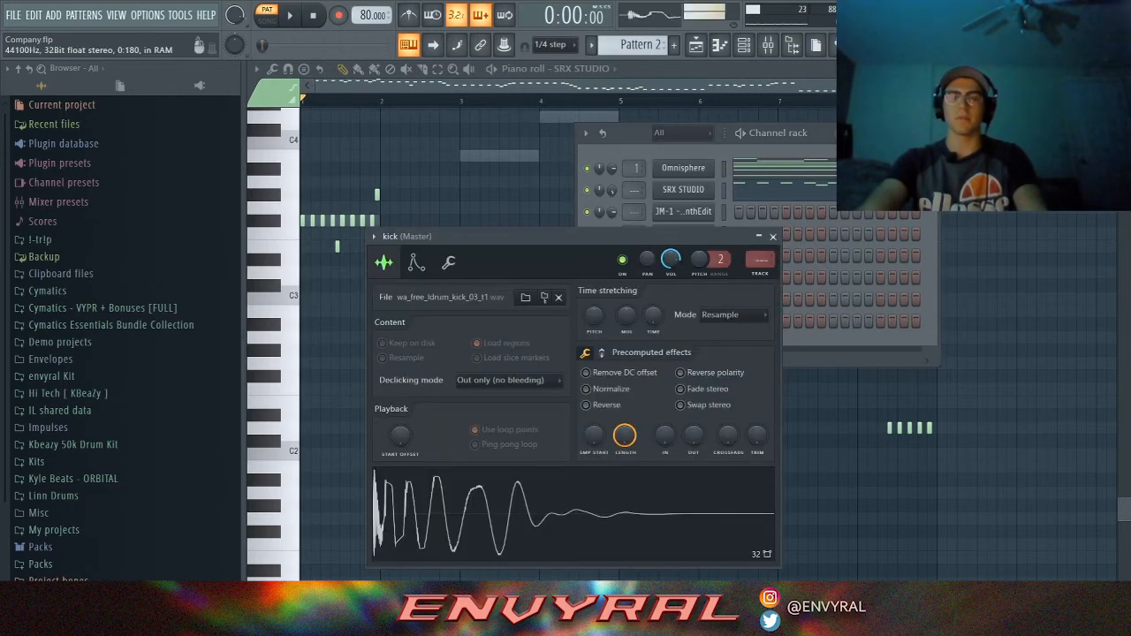
left_click(772, 237)
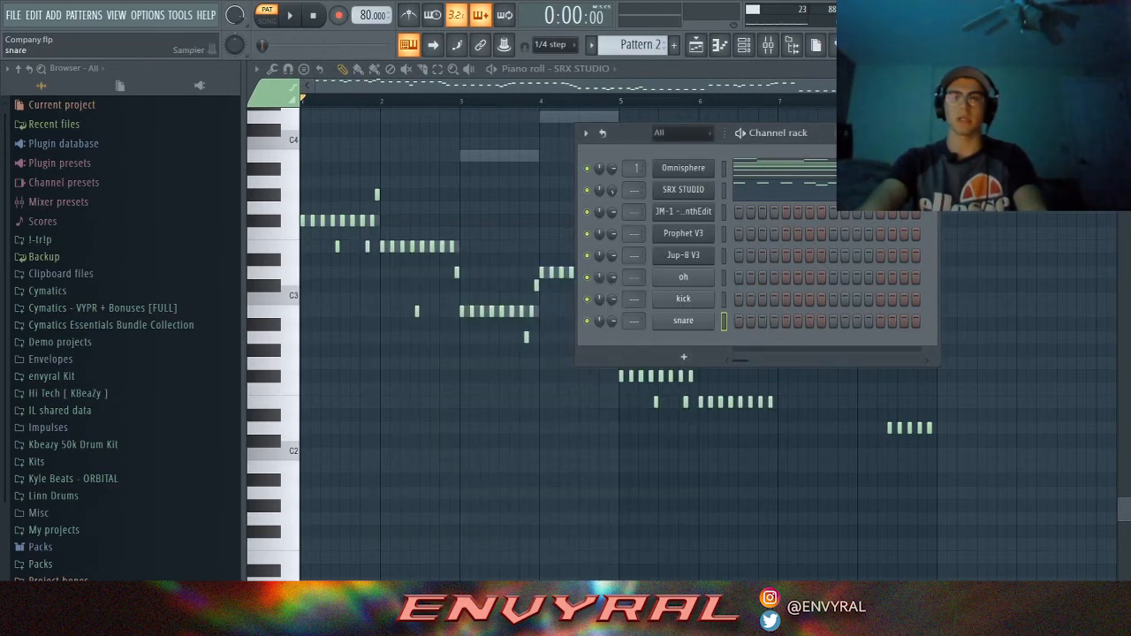
left_click(683, 319)
left_click(790, 256)
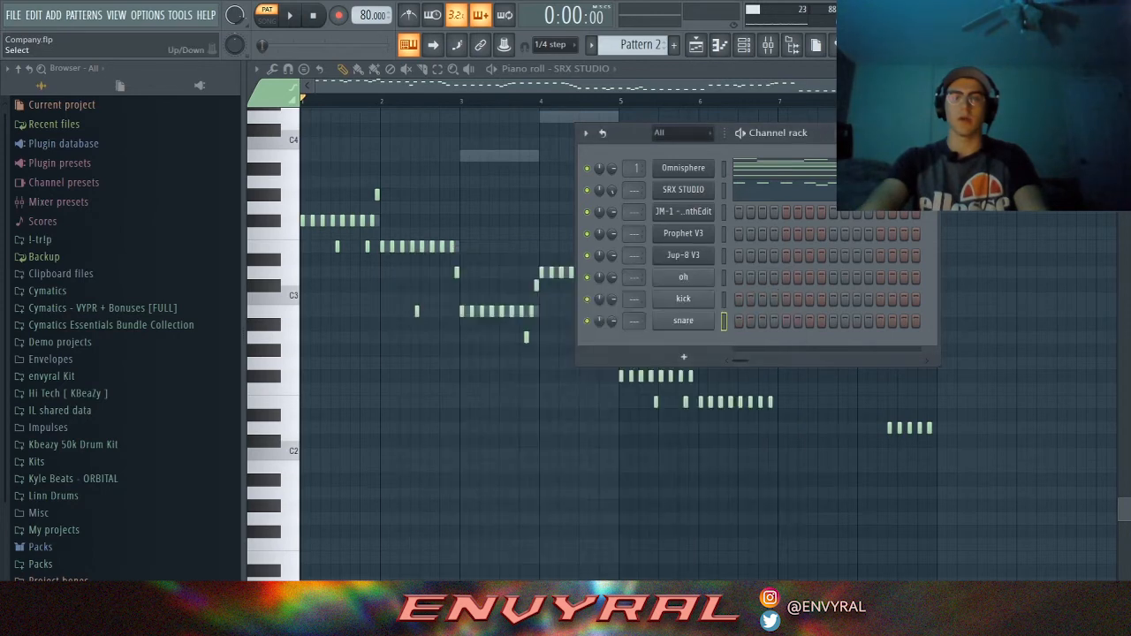
Open the kick channel's piano roll and place eight evenly spaced C5 notes across bar 1.
right_click(711, 291)
left_click(742, 297)
left_click(353, 376)
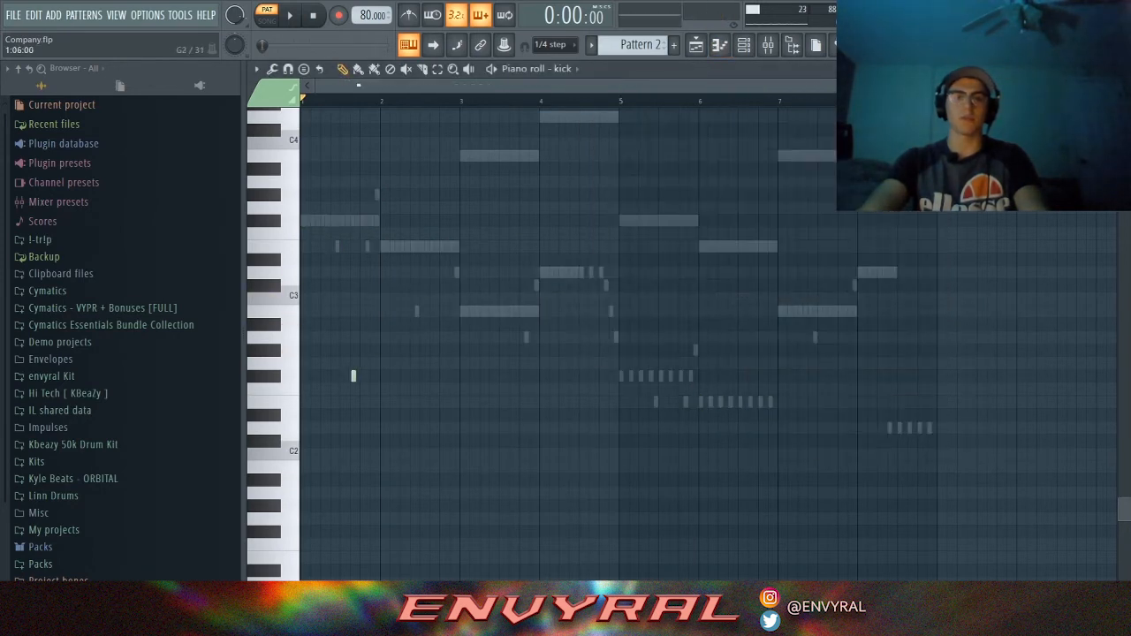
scroll(354, 377, "up", 4)
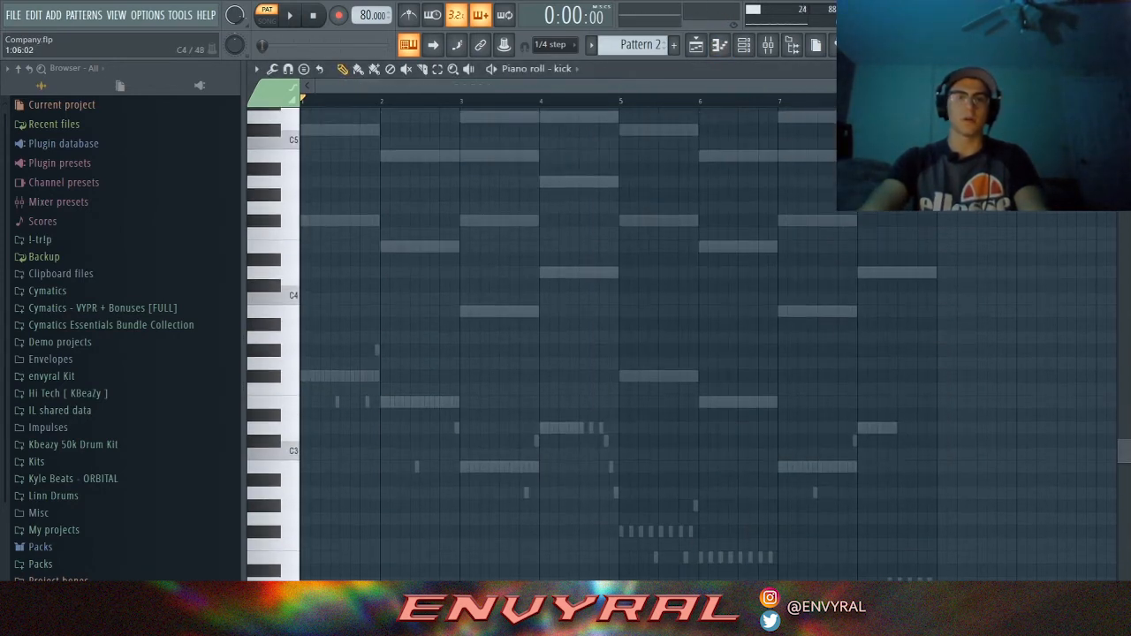
left_click(305, 141)
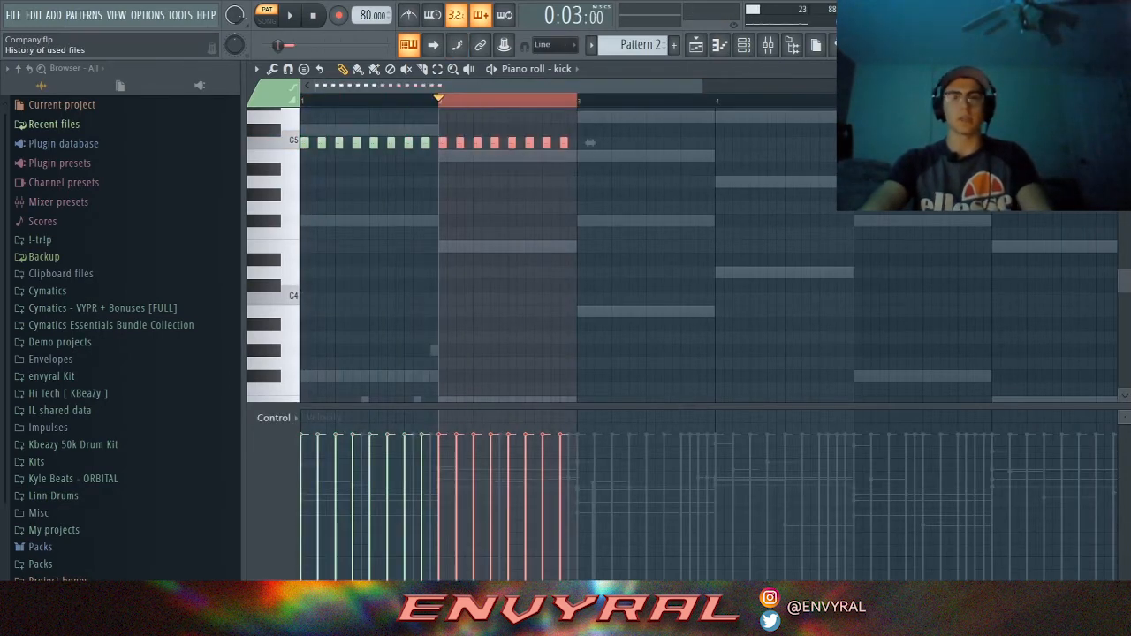
Duplicate the one-bar kick pattern through bar 8, clear the selection and play it back.
key("ctrl+b")
key("ctrl+b")
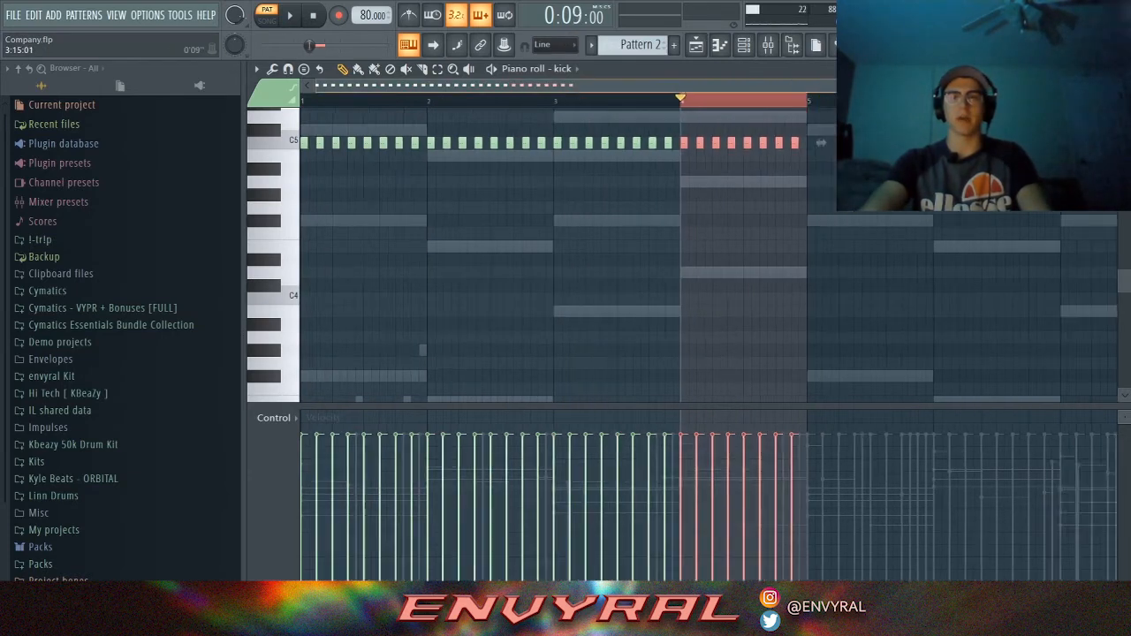
key("ctrl+b")
key("ctrl+b")
key("ctrl+b")
key("ctrl+b")
key("ctrl+d")
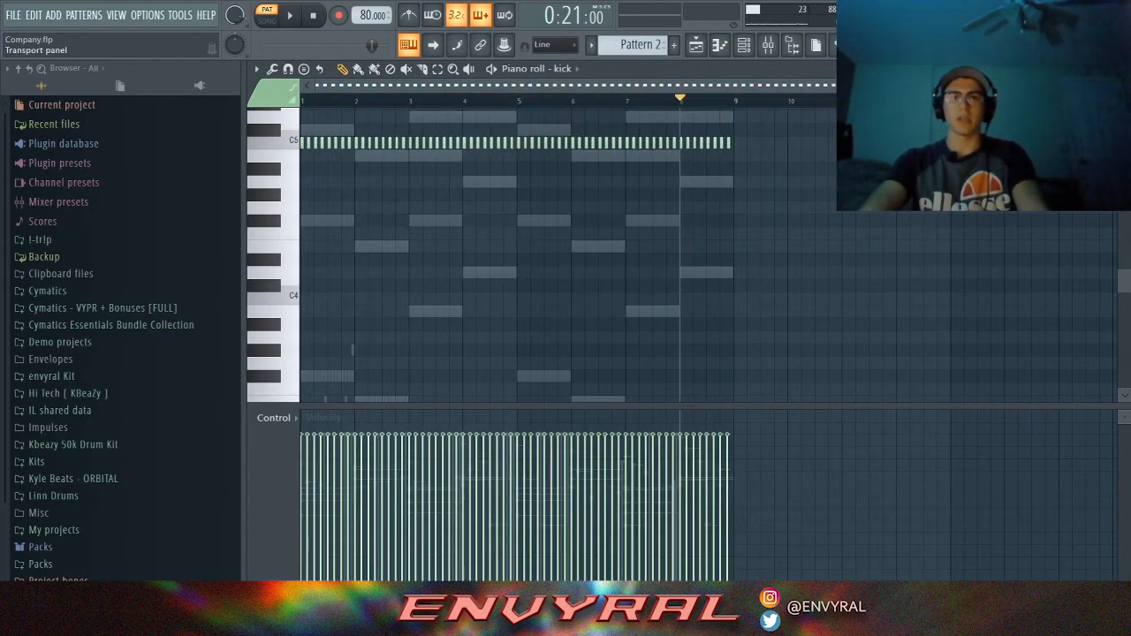
key("space")
Place four C5 notes in bar 1 of the snare channel's piano roll, one on every second kick, and play them.
left_click(744, 44)
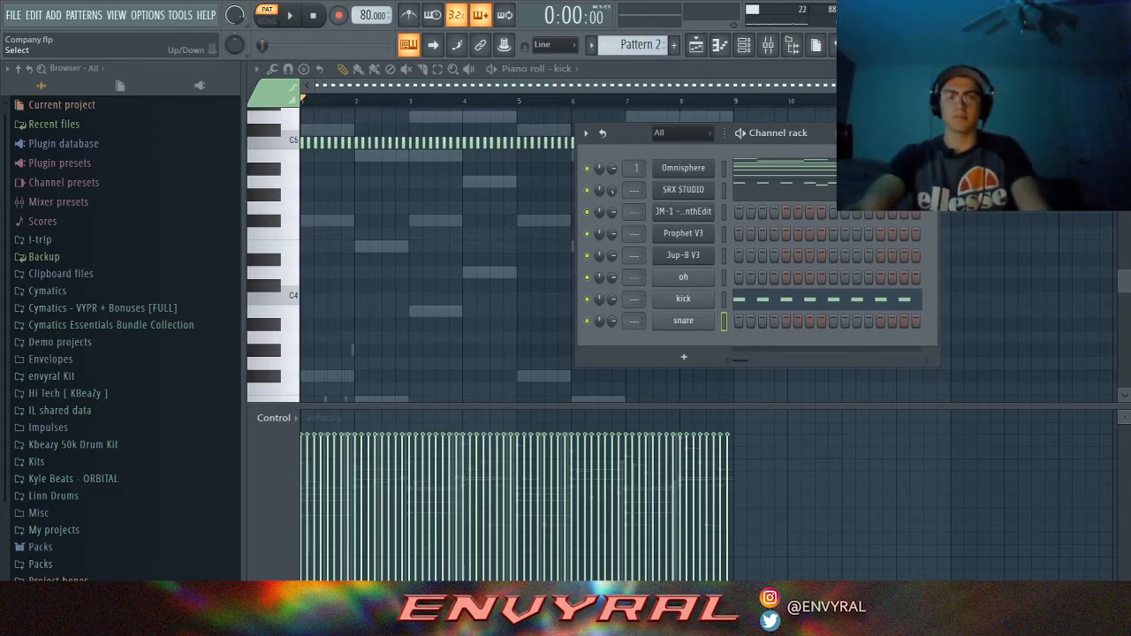
right_click(656, 314)
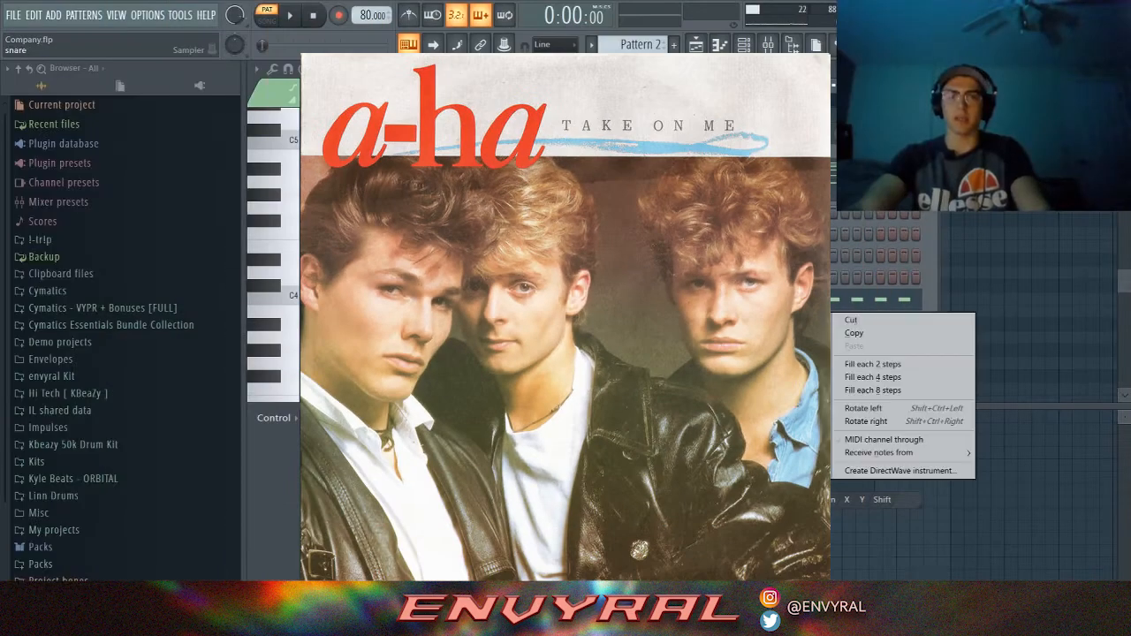
left_click(684, 320)
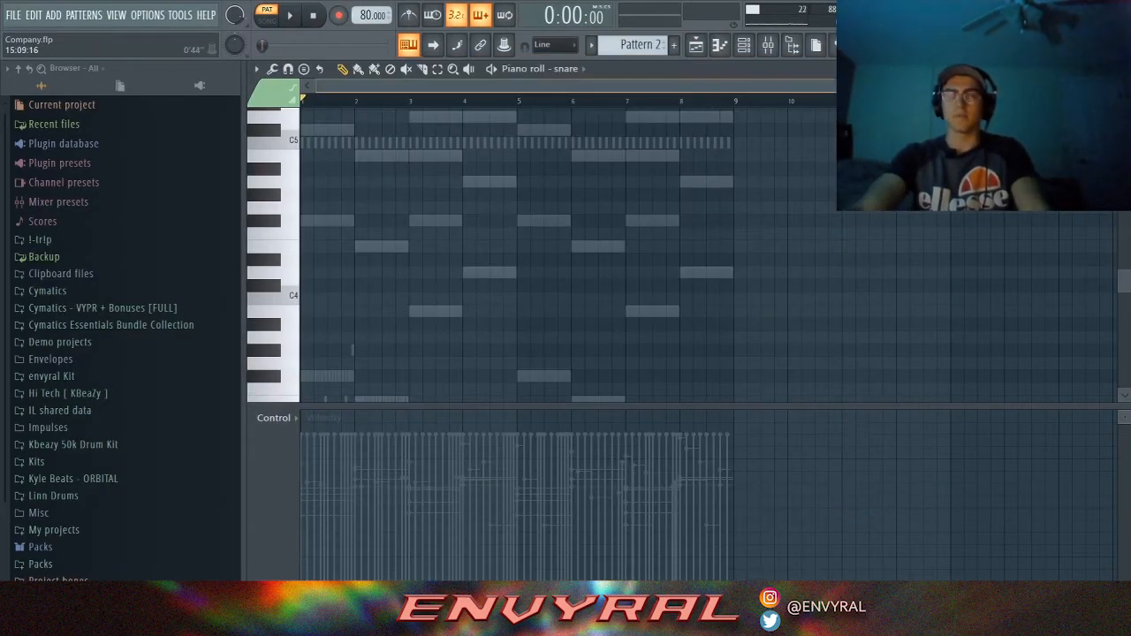
scroll(454, 140, "up", 5)
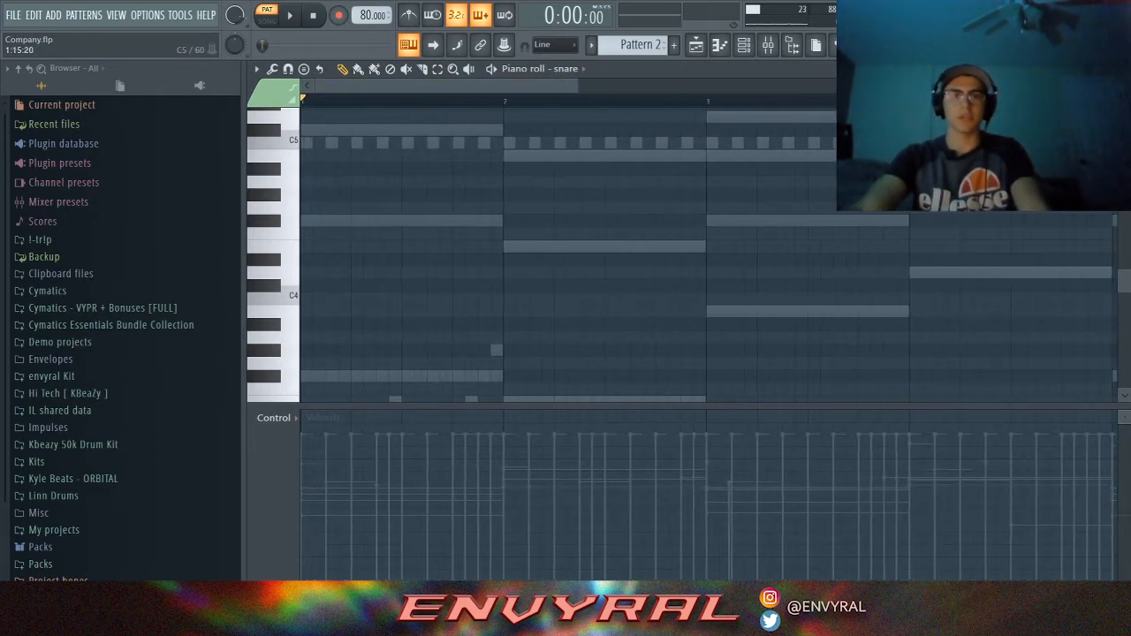
key("space")
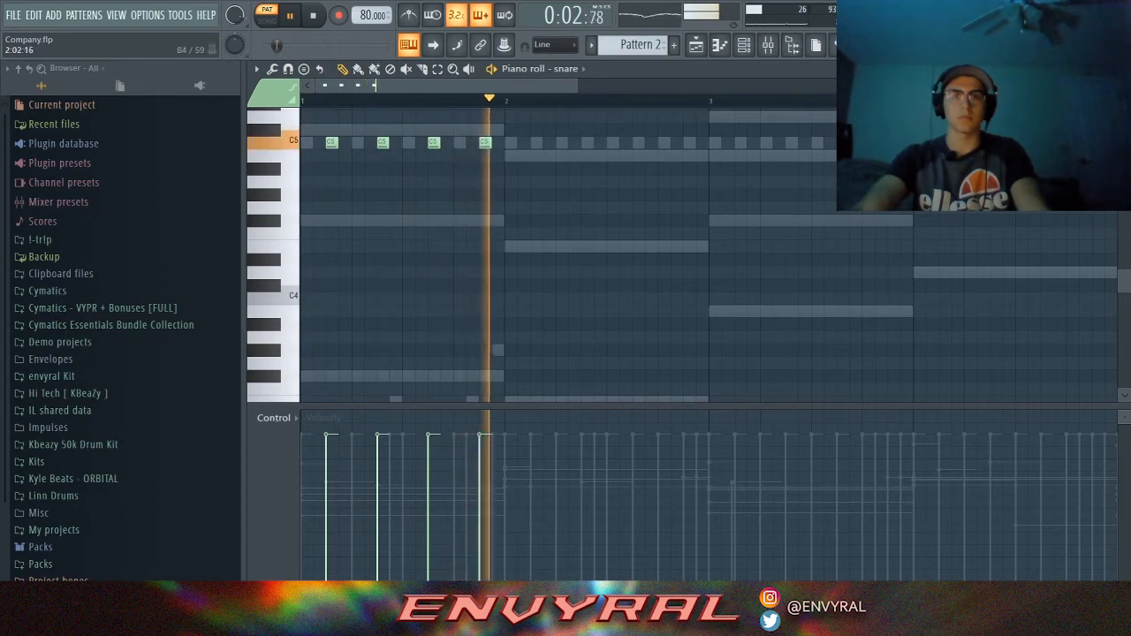
key("space")
Select the bar 1 snare notes and duplicate them through bar 8.
key("ctrl+a")
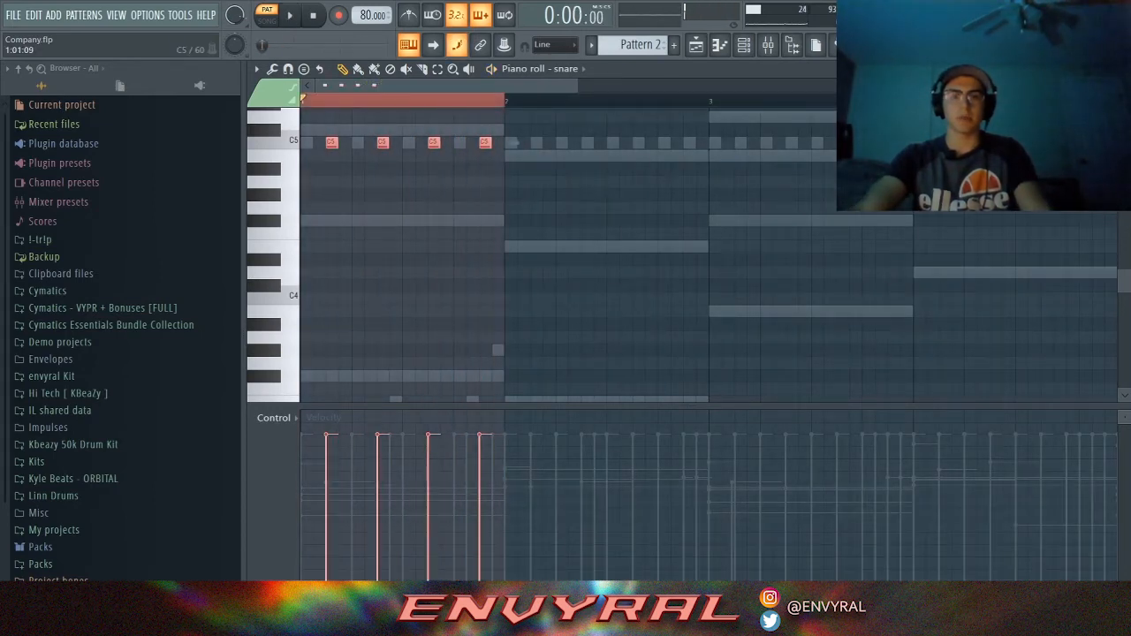
key("ctrl+b")
key("ctrl+b")
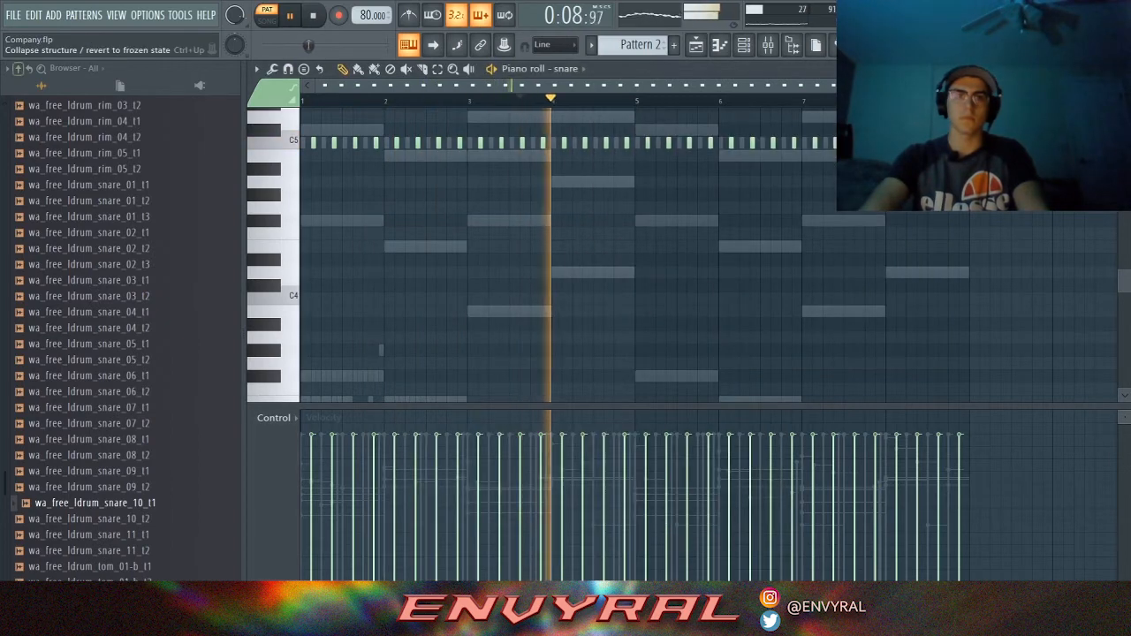
Collapse the browser folders, raise all snare notes from bar 1 through bar 8 to C#5, and play the pattern.
left_click(17, 68)
left_click(743, 45)
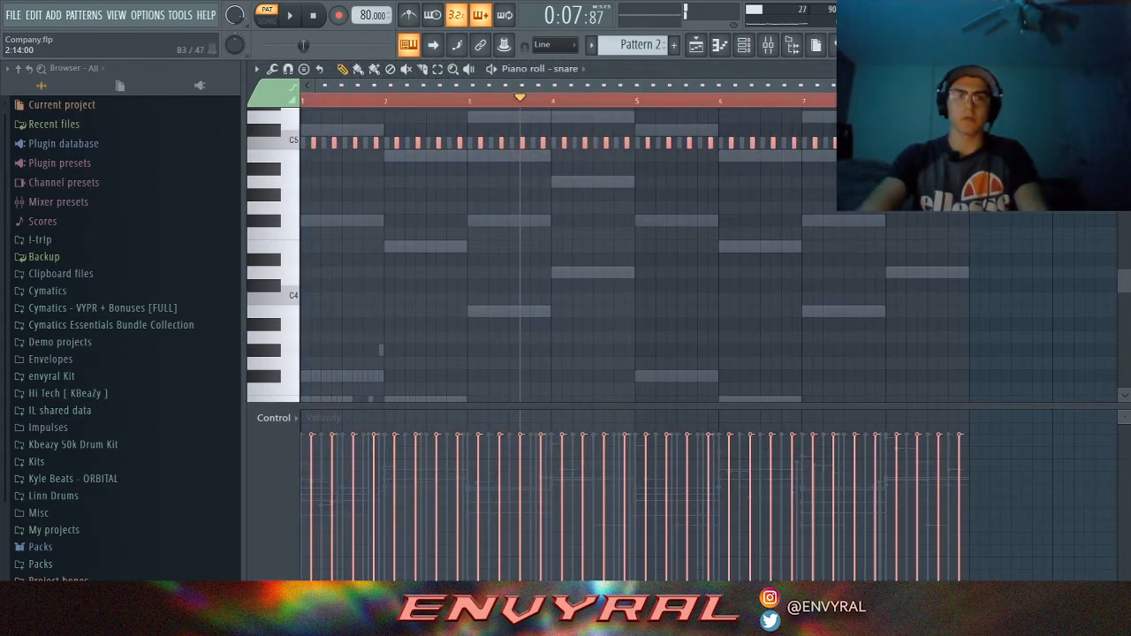
key("space")
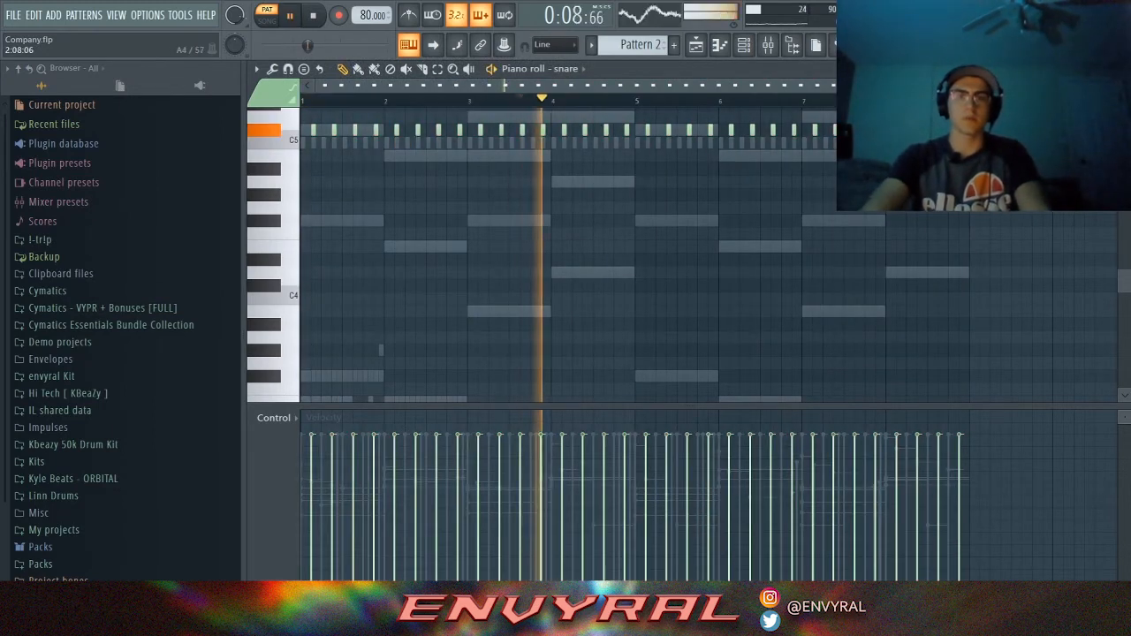
key("space")
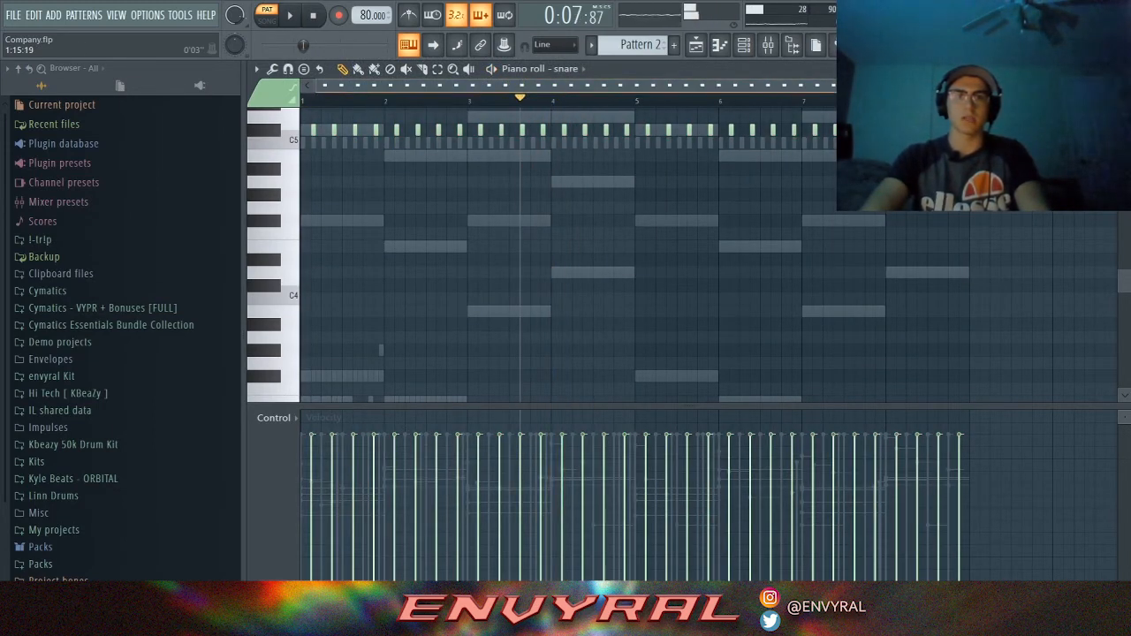
scroll(972, 85, "up", 2)
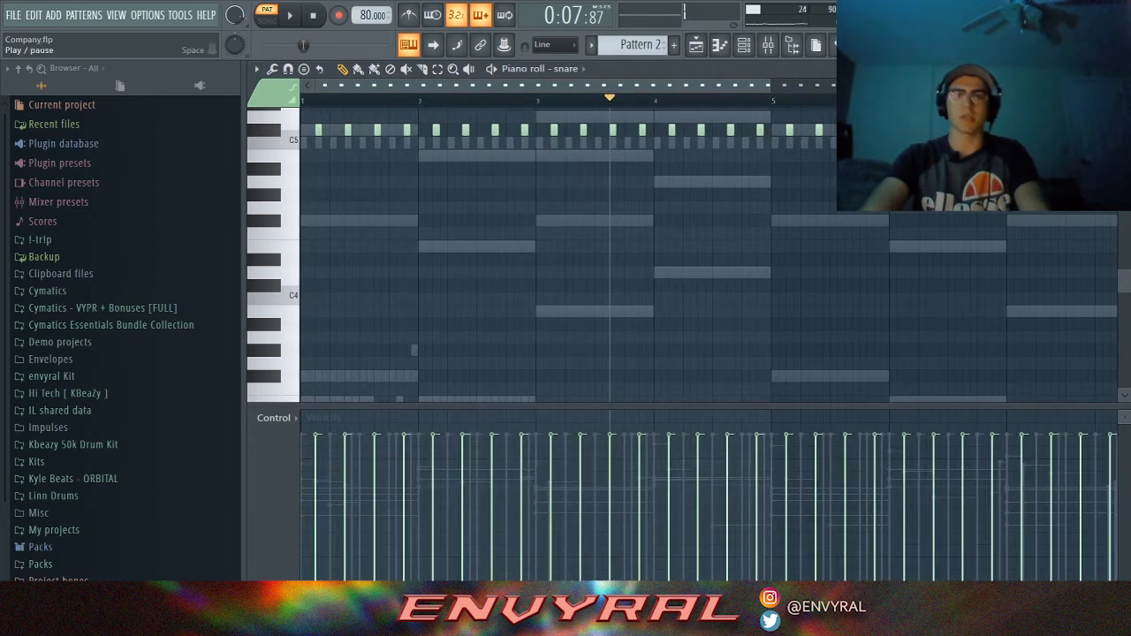
left_click(313, 15)
scroll(566, 256, "down", 3)
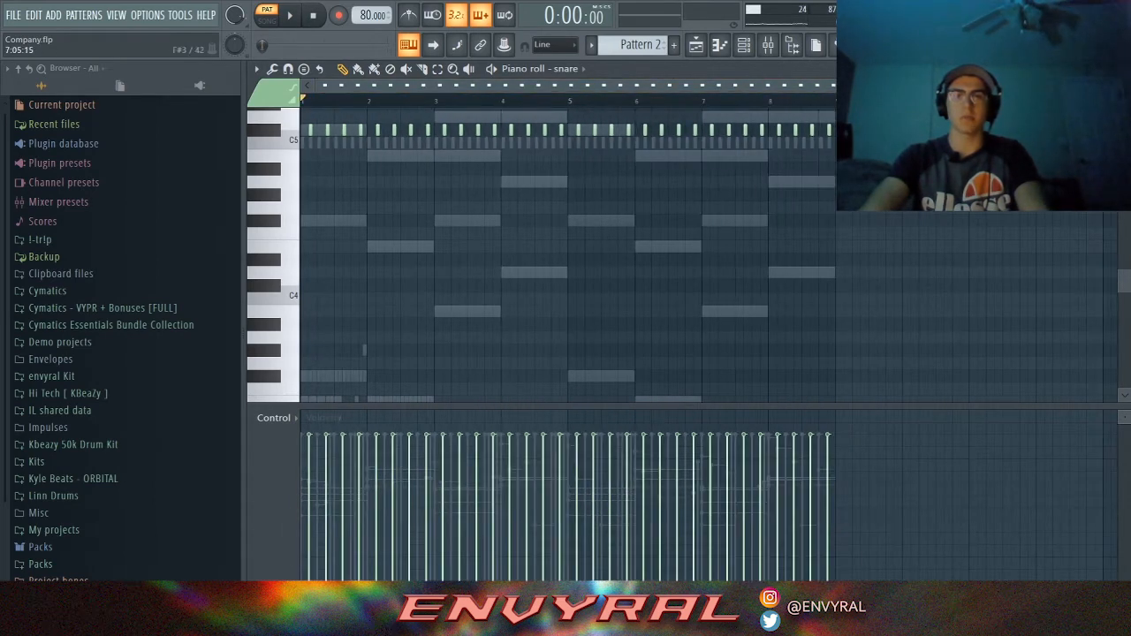
Shrink the piano roll's control lane to enlarge the note area and bring the higher octaves into view.
left_click_drag(442, 405, 441, 555)
scroll(442, 231, "up", 4)
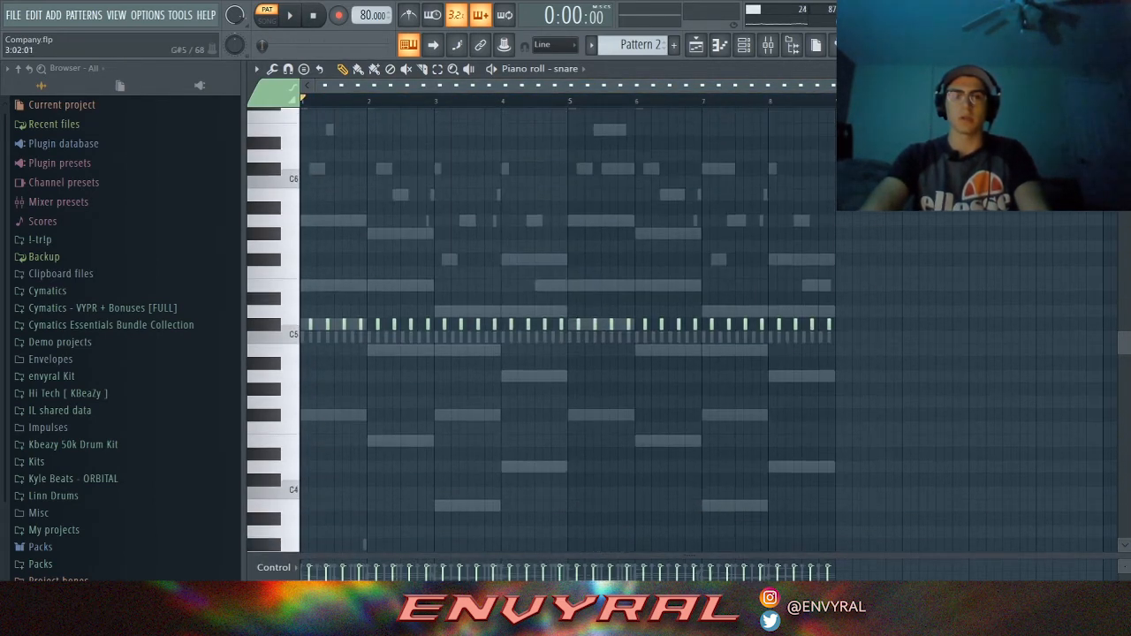
left_click(408, 44)
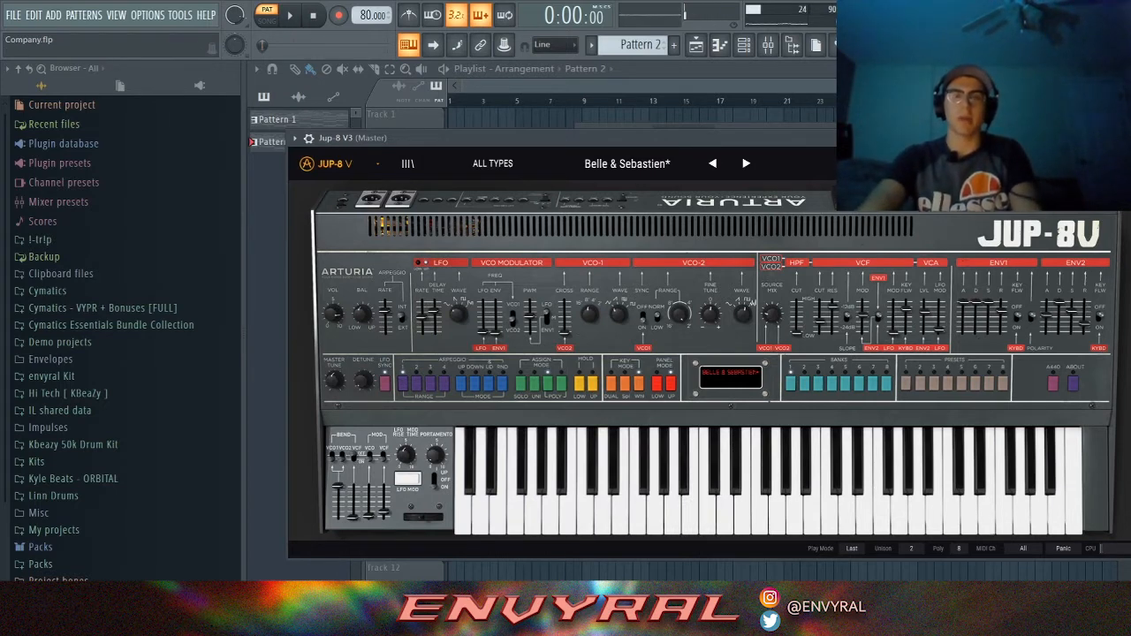
Bring up the channel rack, open the Omnisphere channel's mixer track and examine its first Fruity parametric EQ 2.
left_click_drag(725, 138, 709, 225)
key("F6")
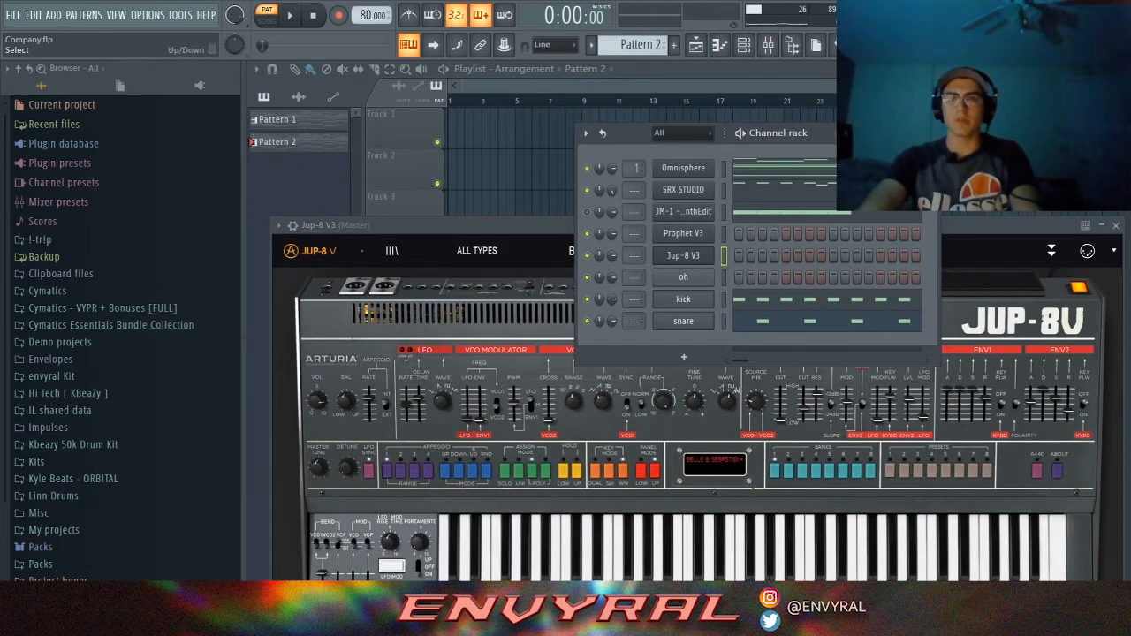
left_click(724, 168)
left_click(767, 45)
left_click(352, 278)
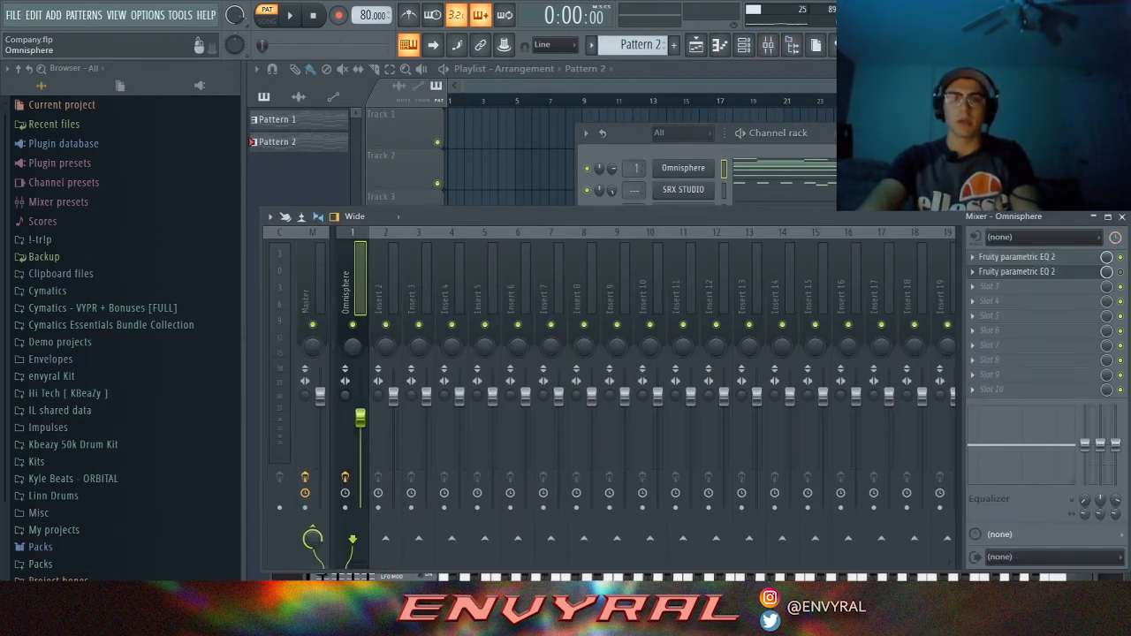
left_click_drag(947, 217, 936, 215)
left_click(1004, 255)
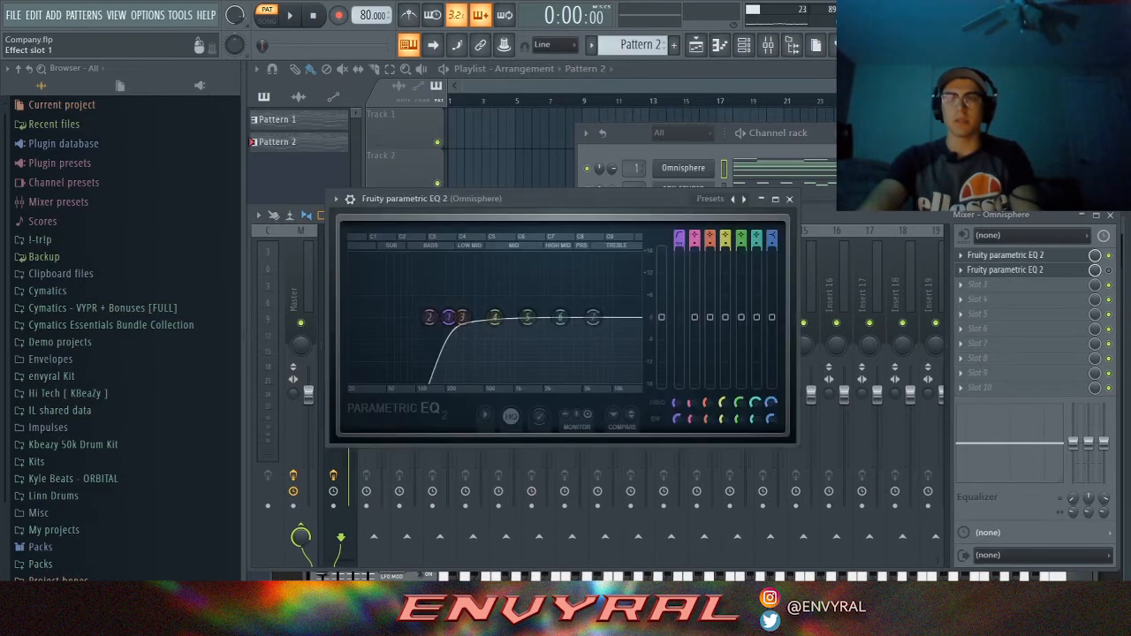
left_click(789, 198)
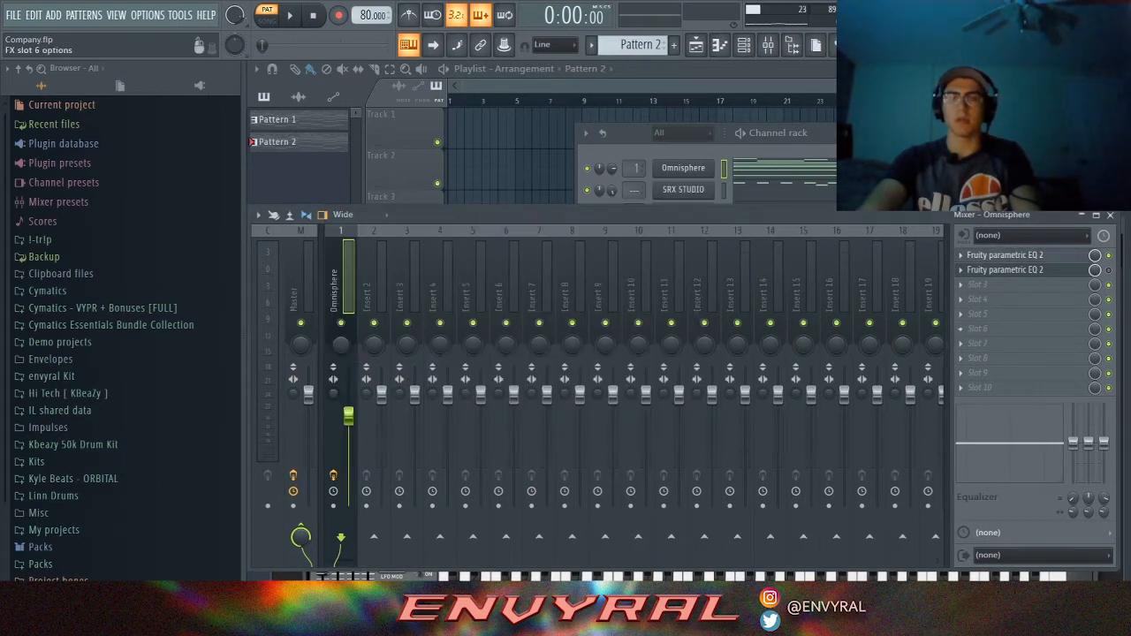
Lower the low-pass band slightly in the Omnisphere track's second Fruity parametric EQ 2, and compare playback with that EQ on and off.
left_click(1005, 270)
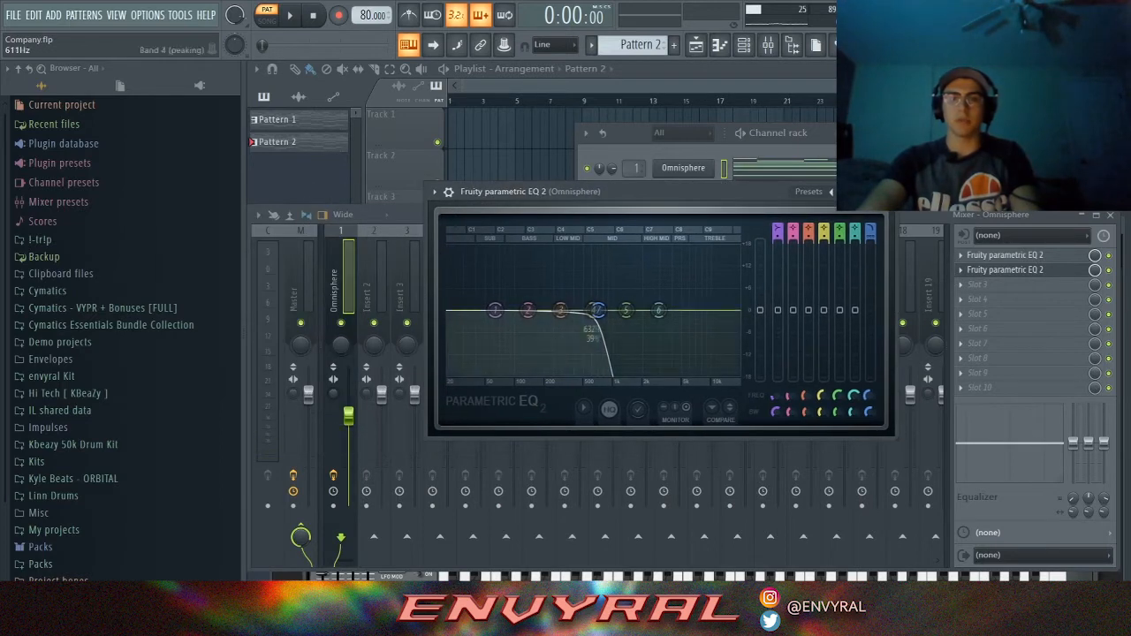
key("space")
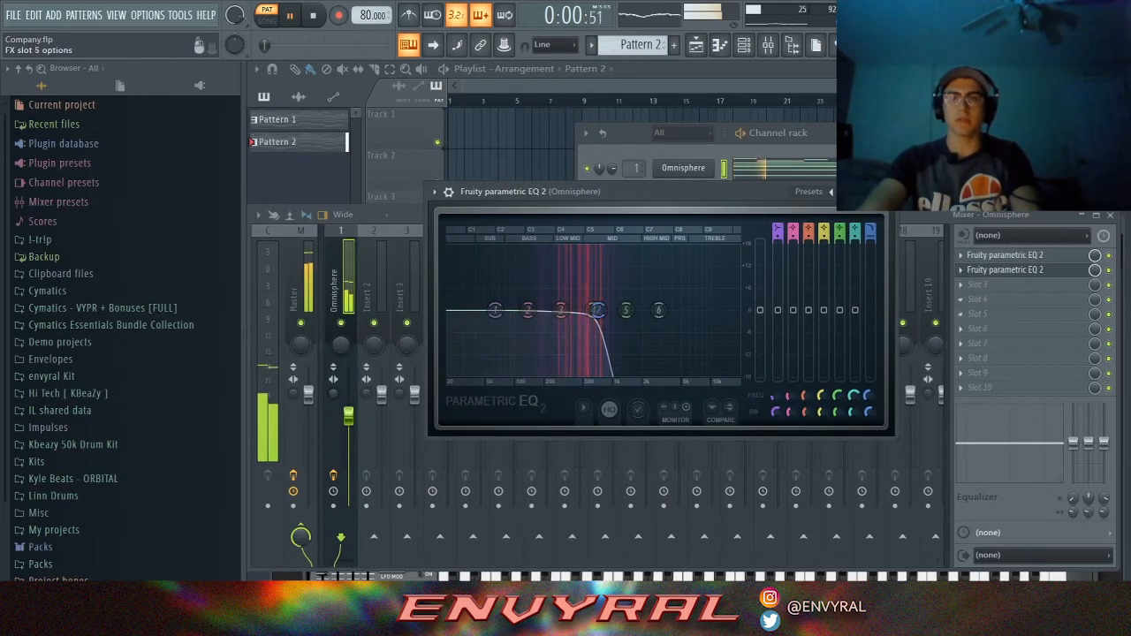
left_click_drag(598, 310, 595, 310)
key("space")
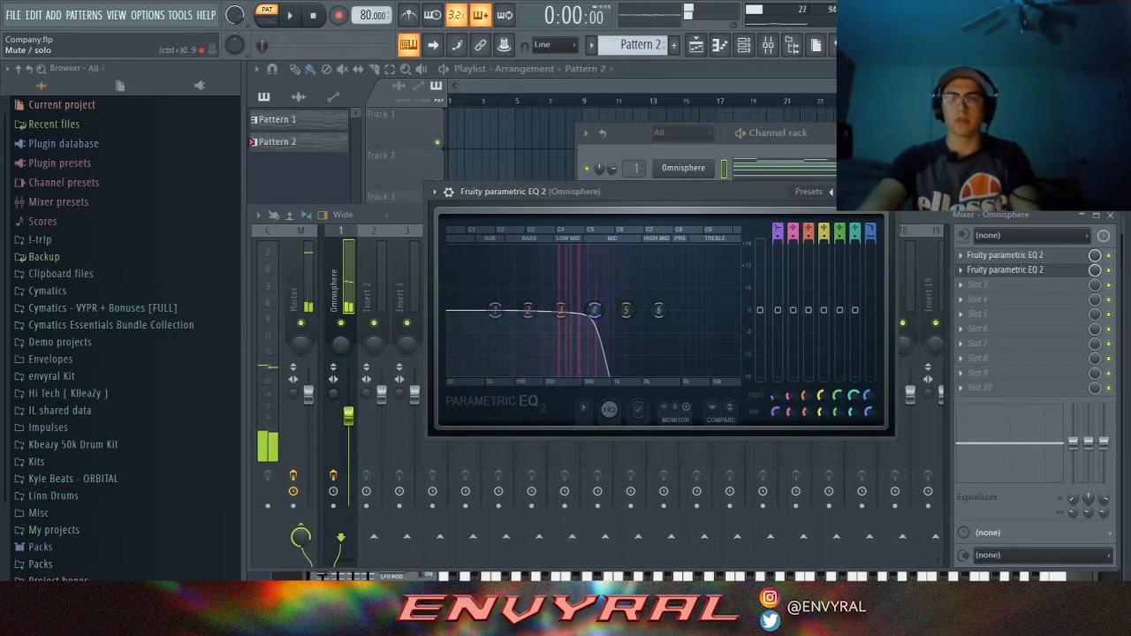
left_click(1108, 269)
key("space")
key("space")
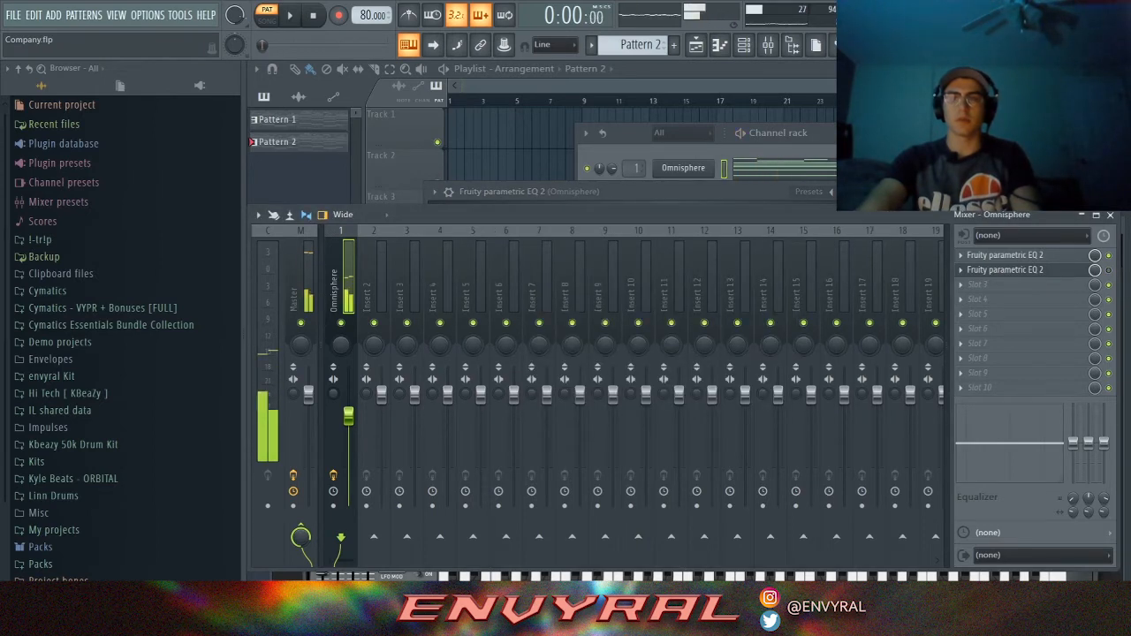
left_click_drag(619, 215, 650, 220)
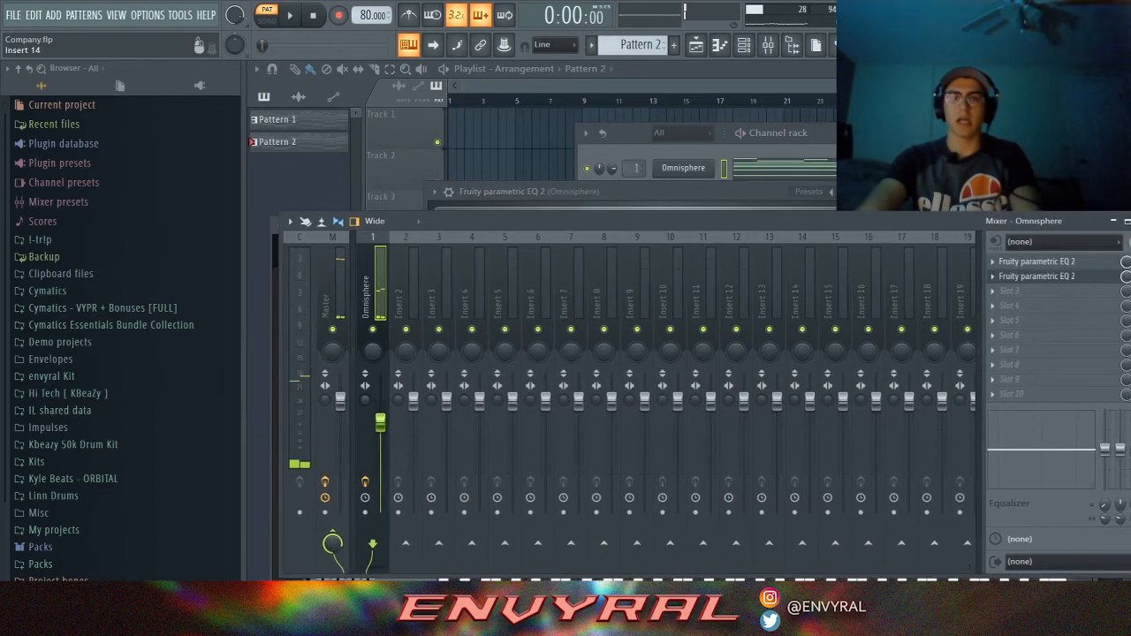
key("F6")
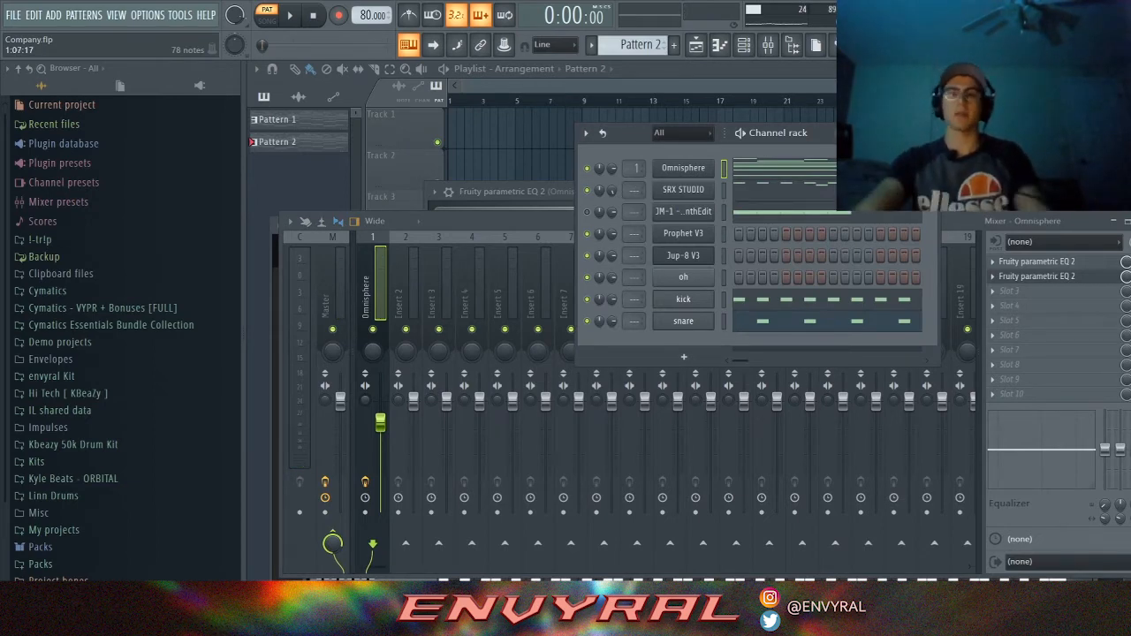
left_click_drag(1041, 220, 977, 223)
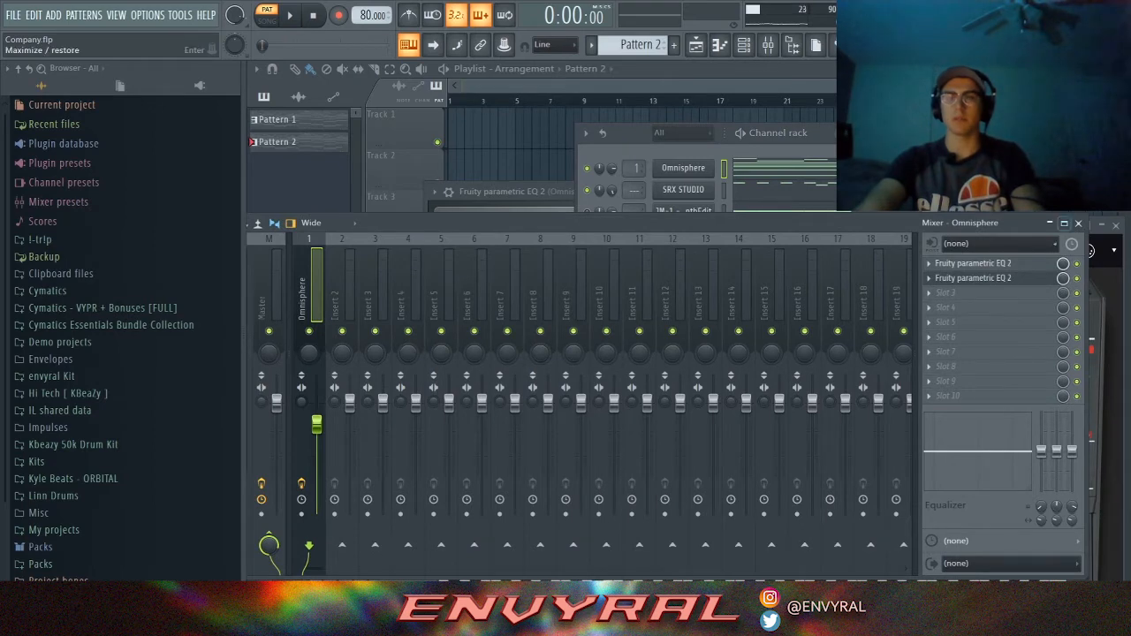
left_click_drag(772, 223, 841, 177)
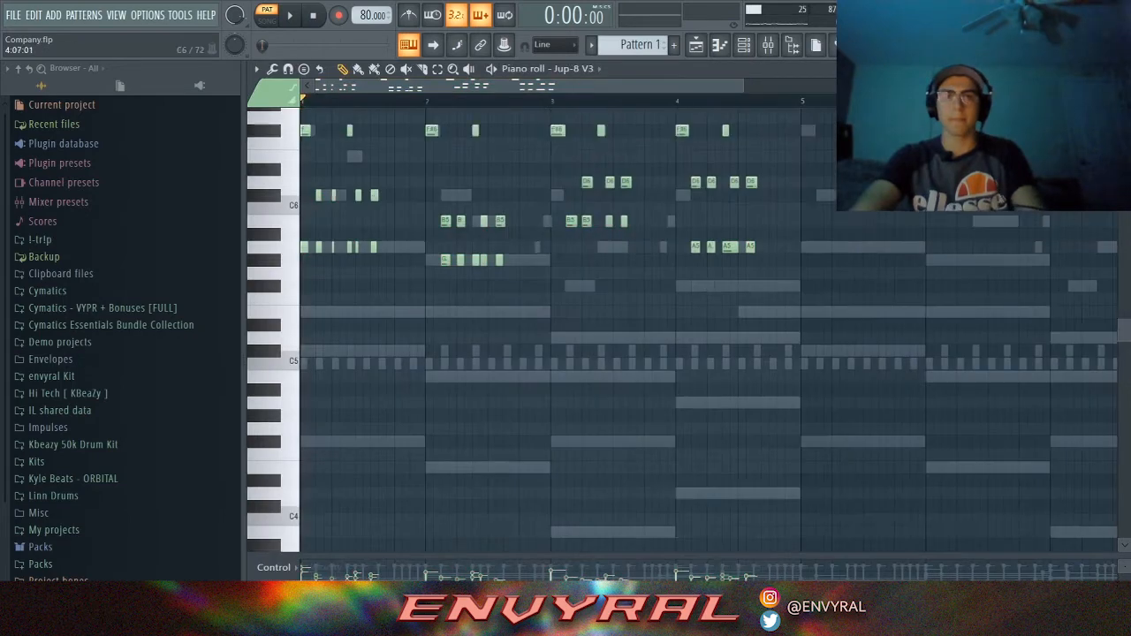
Play the Jup-8 V3 part in Pattern 1 and raise the last two B5 notes of bar 2 to C#6.
key("space")
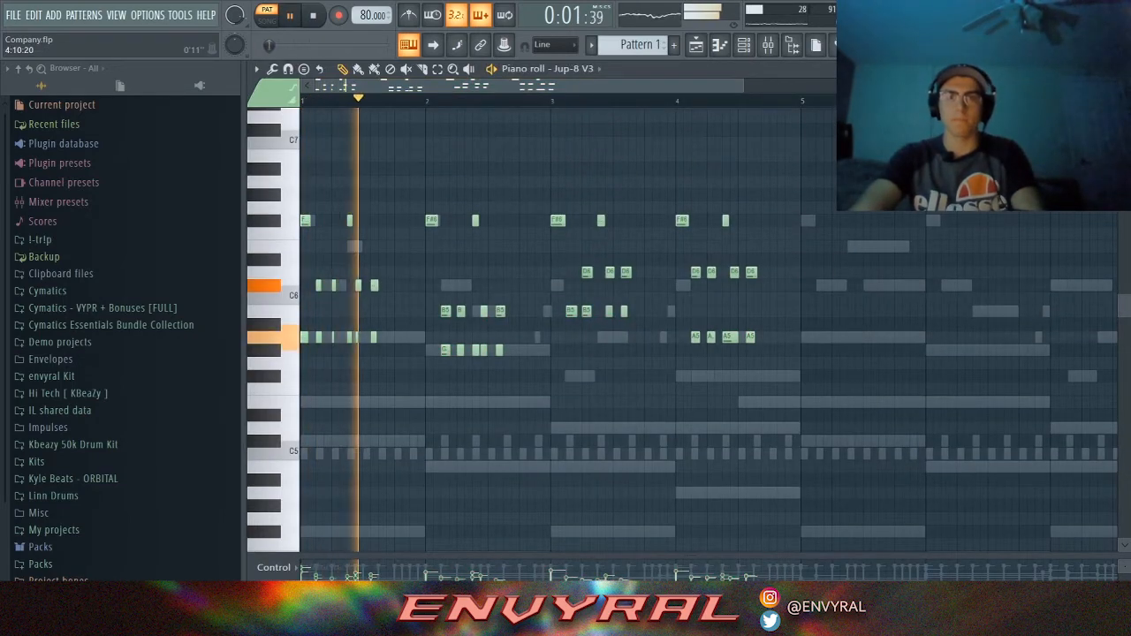
left_click_drag(744, 86, 520, 86)
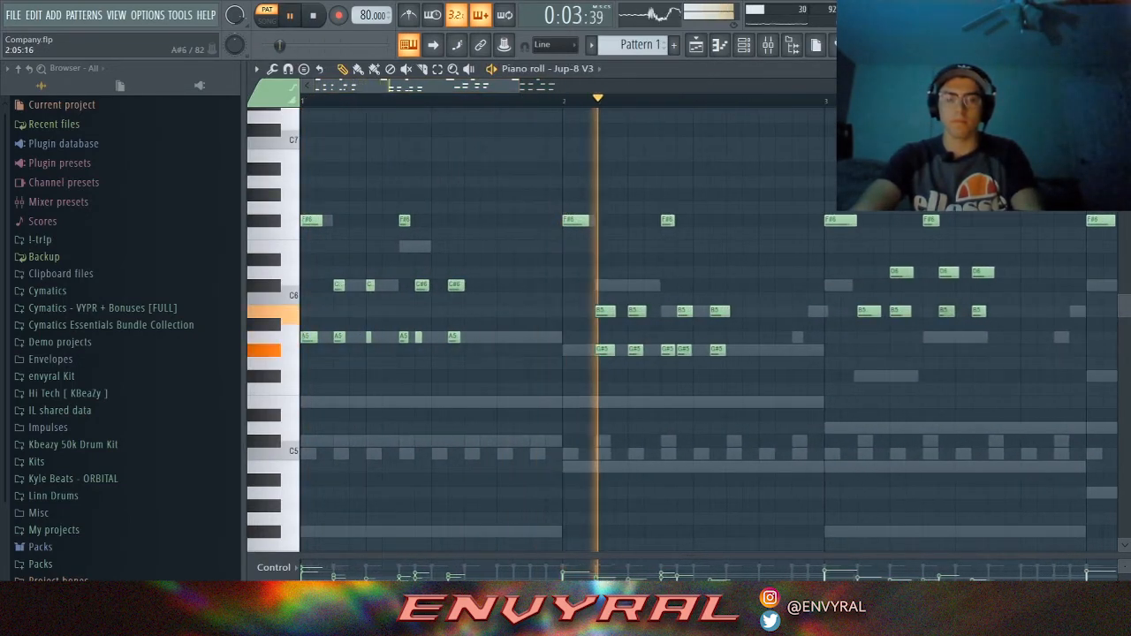
key("space")
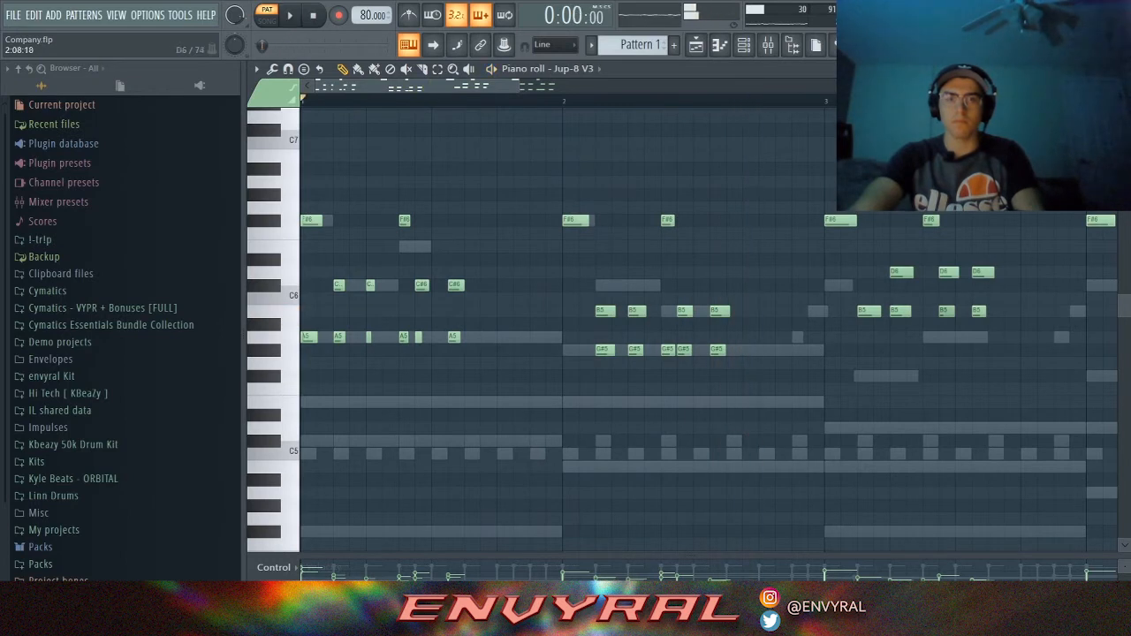
left_click_drag(685, 311, 719, 285)
key("space")
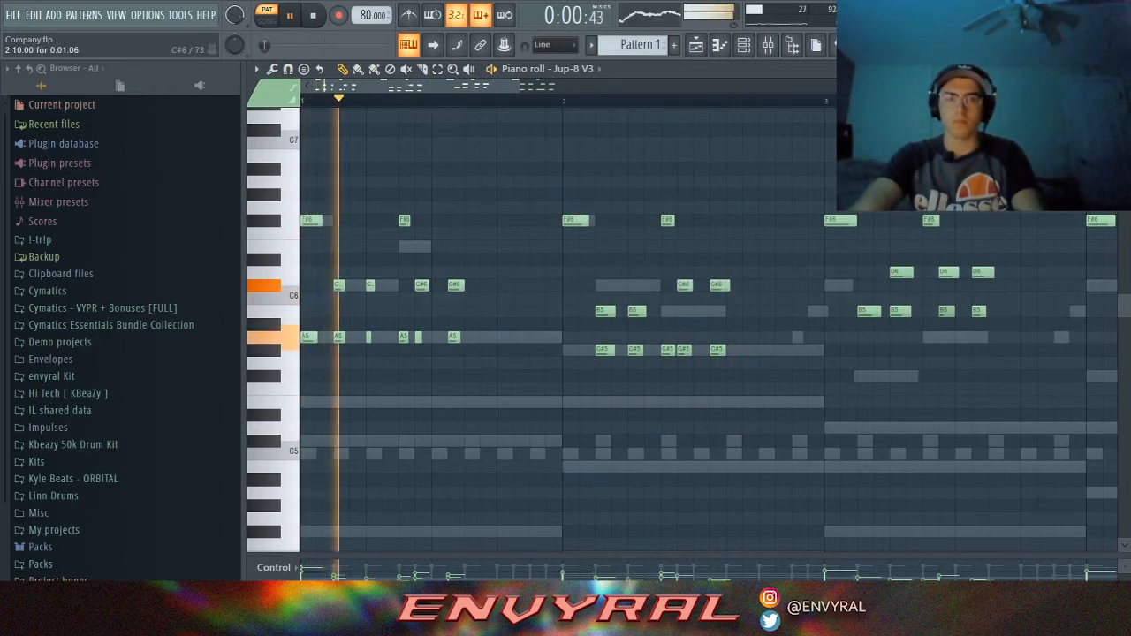
Discard the lengths of all Jup-8 V3 notes and raise the first two B5 notes of bar 2 to C#6.
key("ctrl+a")
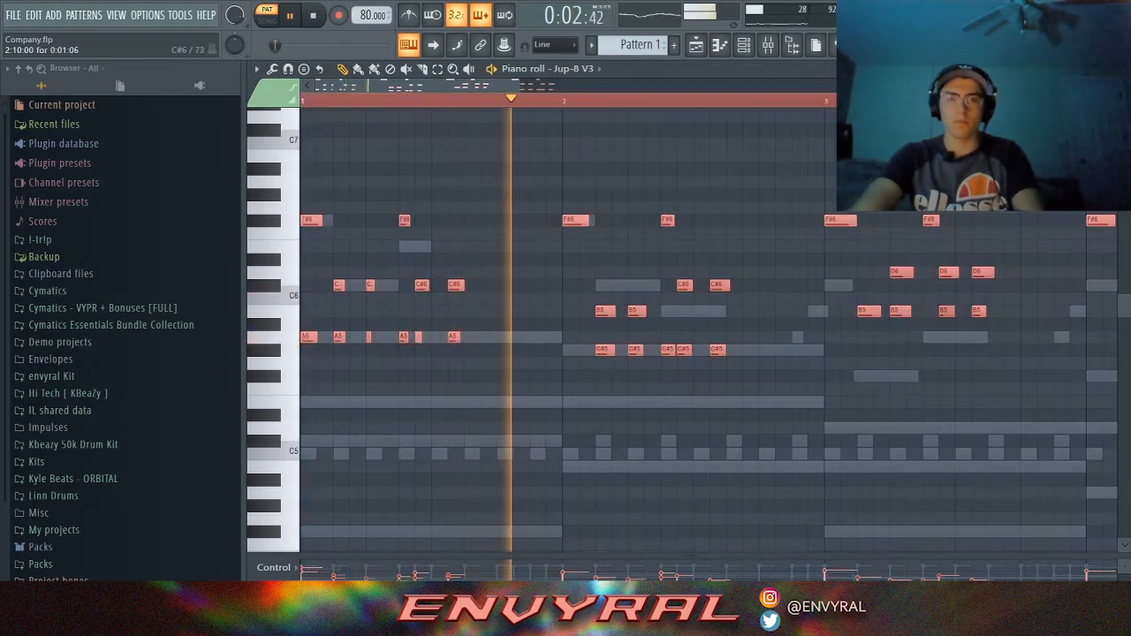
key("shift+d")
key("ctrl+d")
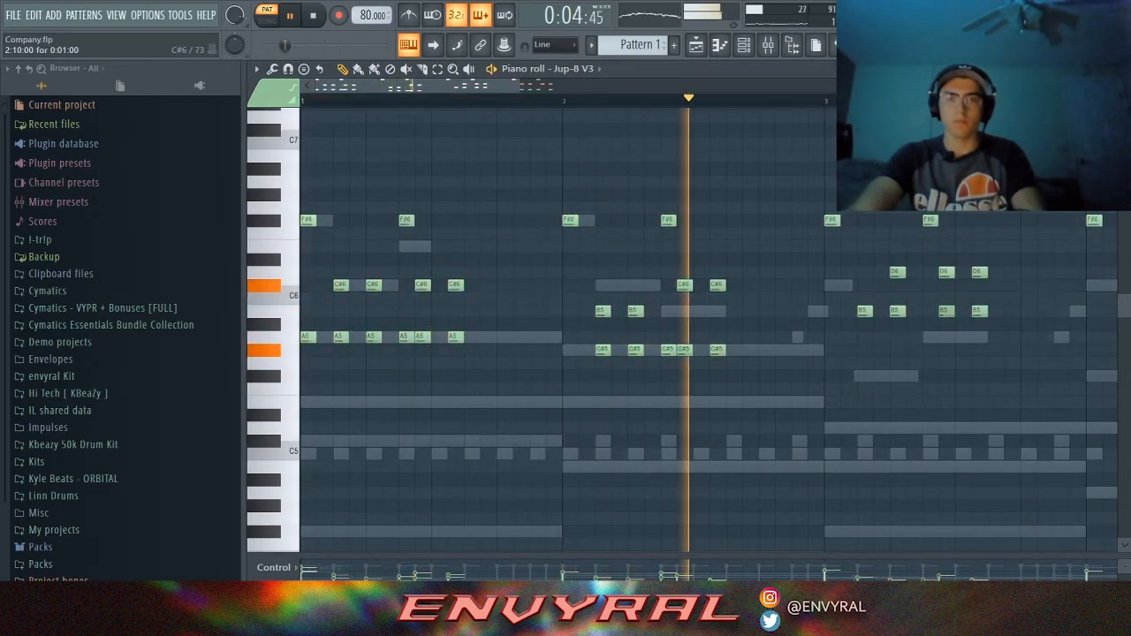
left_click_drag(635, 310, 603, 287)
key("space")
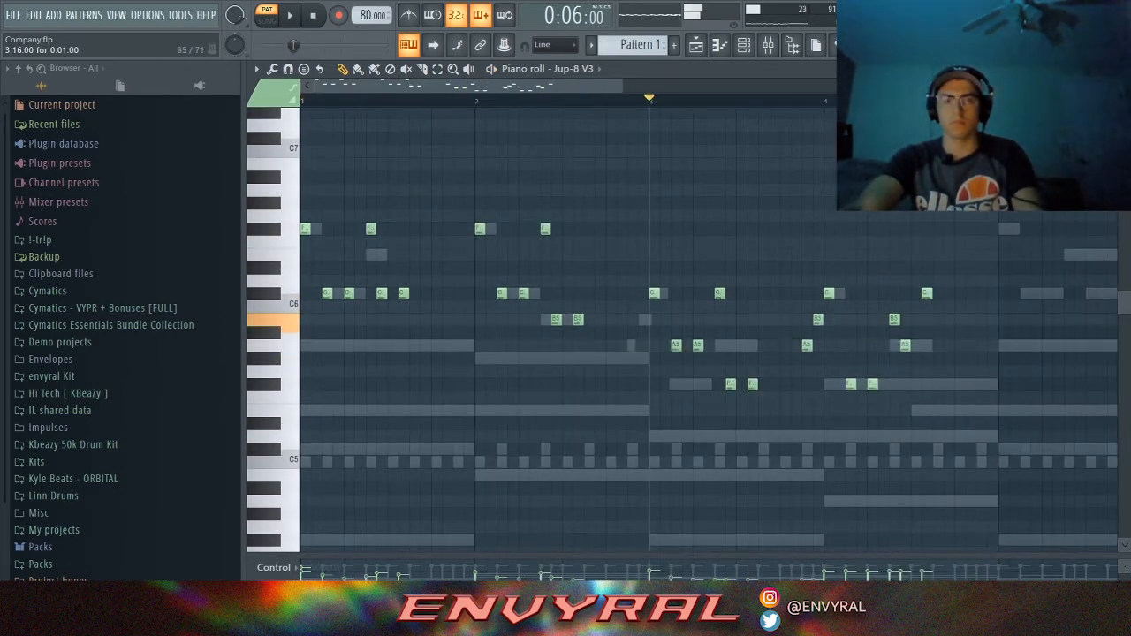
Replace the two closing notes of bar 3 in the Jup-8 V3 part with E6 and D6, auditioning from bar 3.
key("space")
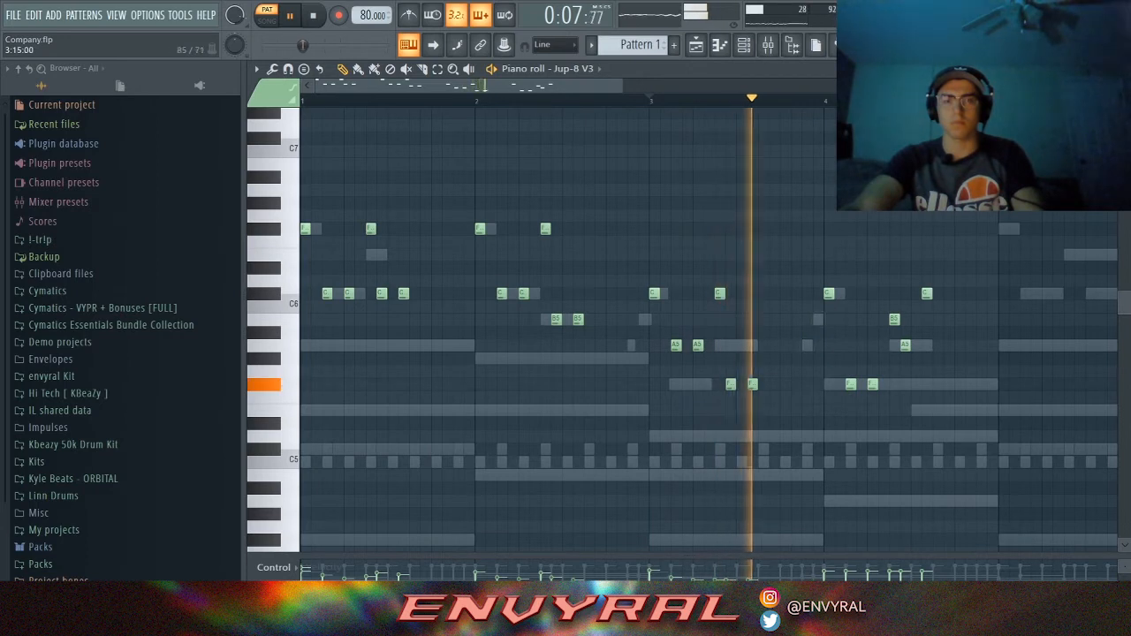
key("space")
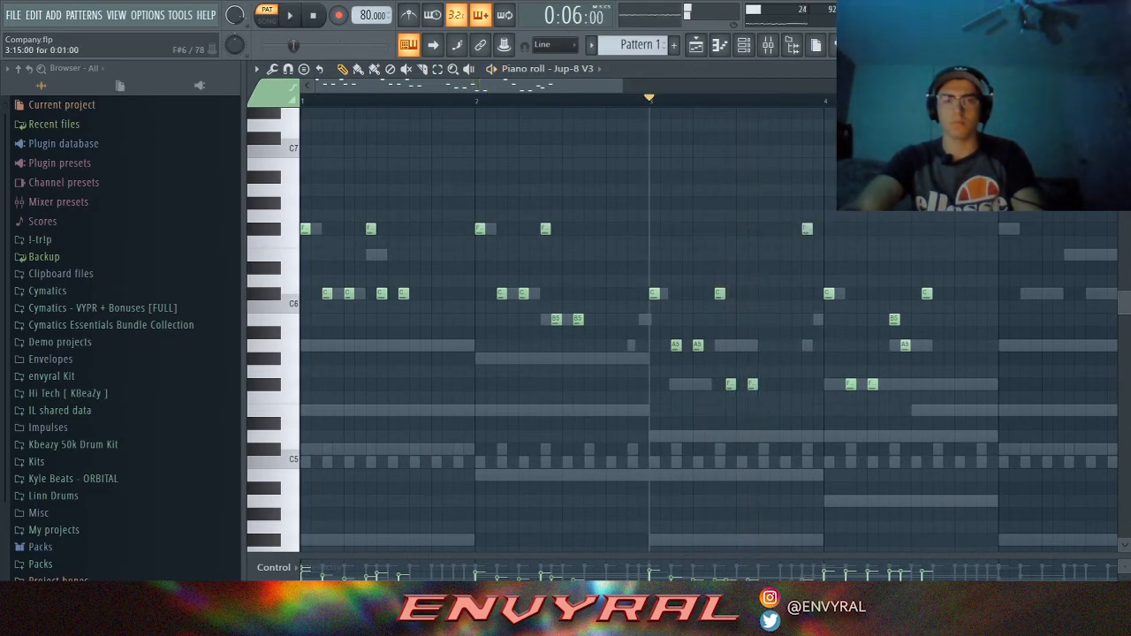
left_click_drag(806, 230, 806, 280)
key("space")
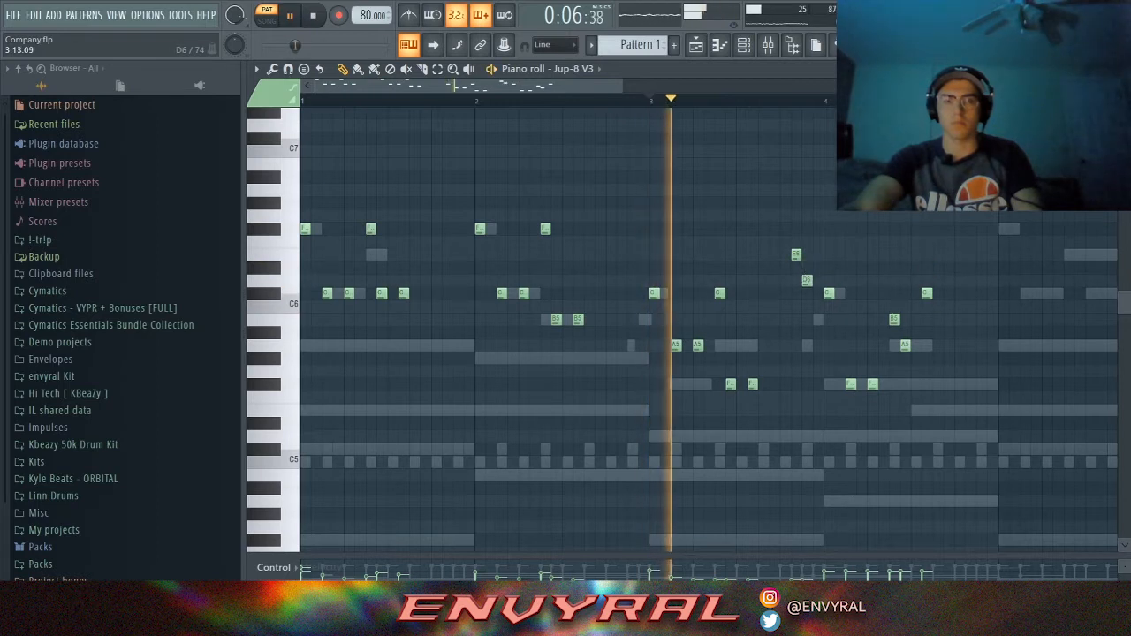
key("space")
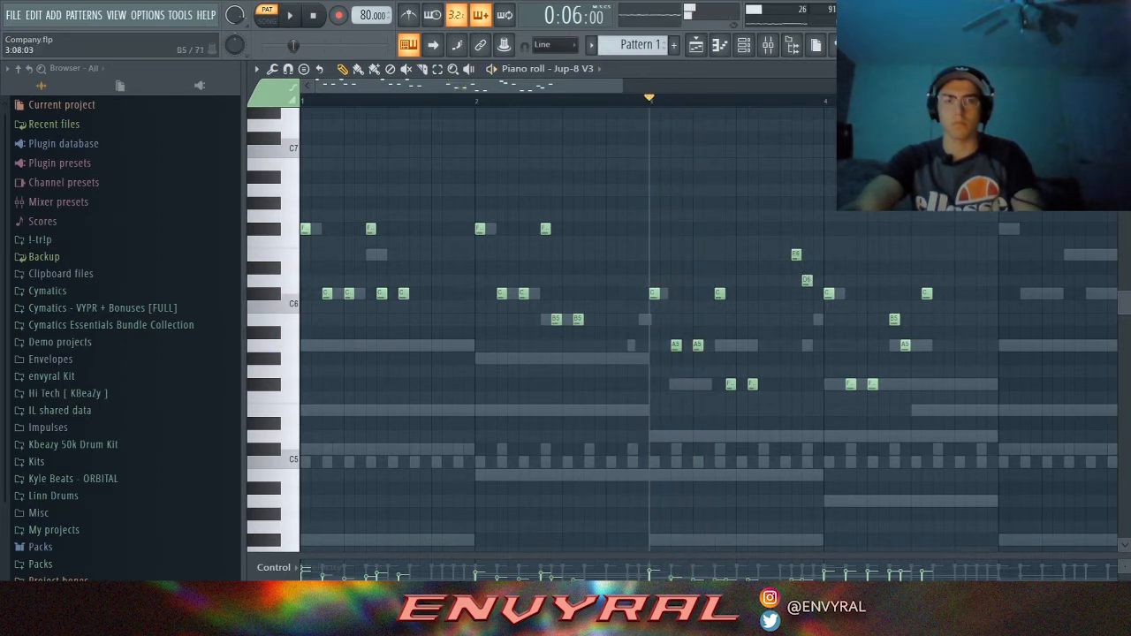
Raise the mid-bar C#6 note in bar 3 to E6, place C#6 notes after it, and play from bar 3.
left_click_drag(719, 293, 719, 255)
left_click_drag(741, 305, 742, 293)
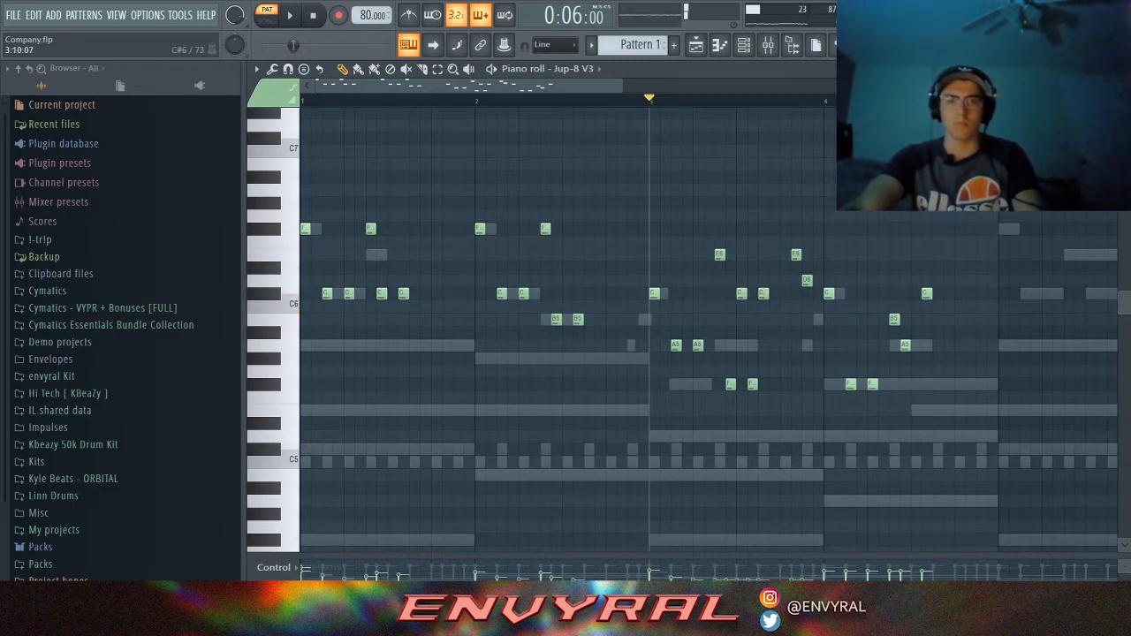
key("space")
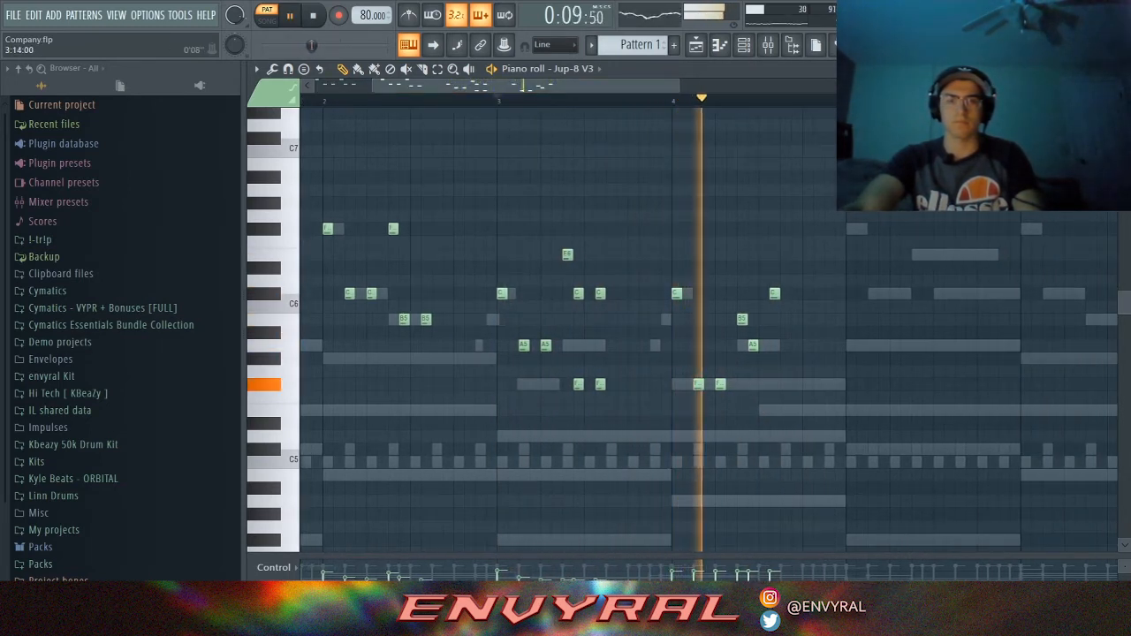
Play the four-bar Jup-8 V3 part from the start and listen to the edited melody.
key("space")
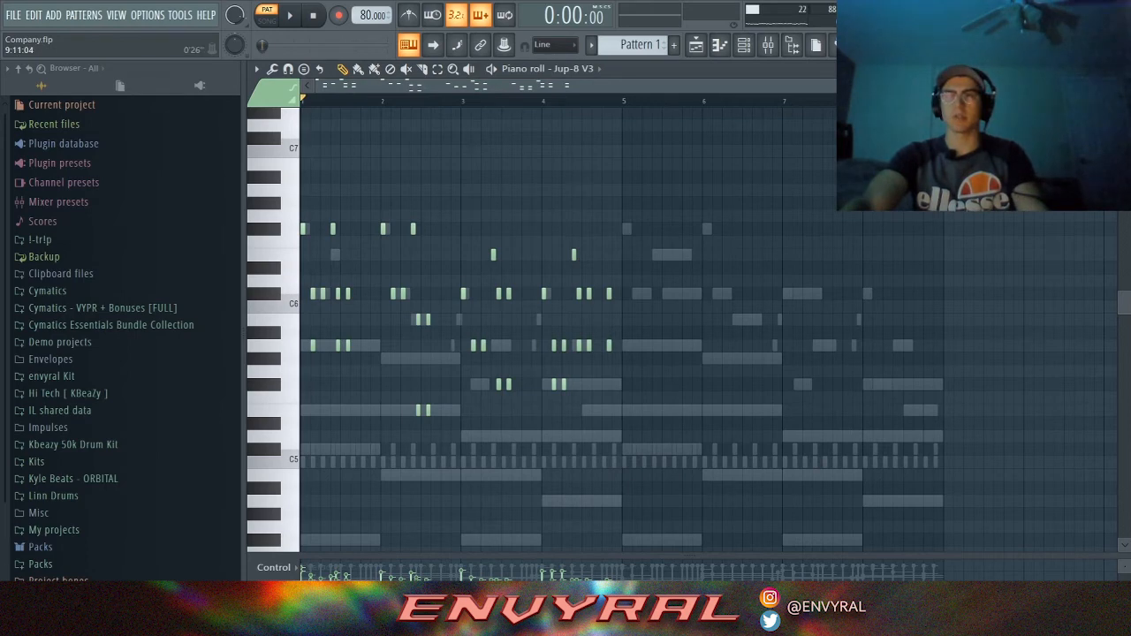
left_click_drag(985, 85, 767, 85)
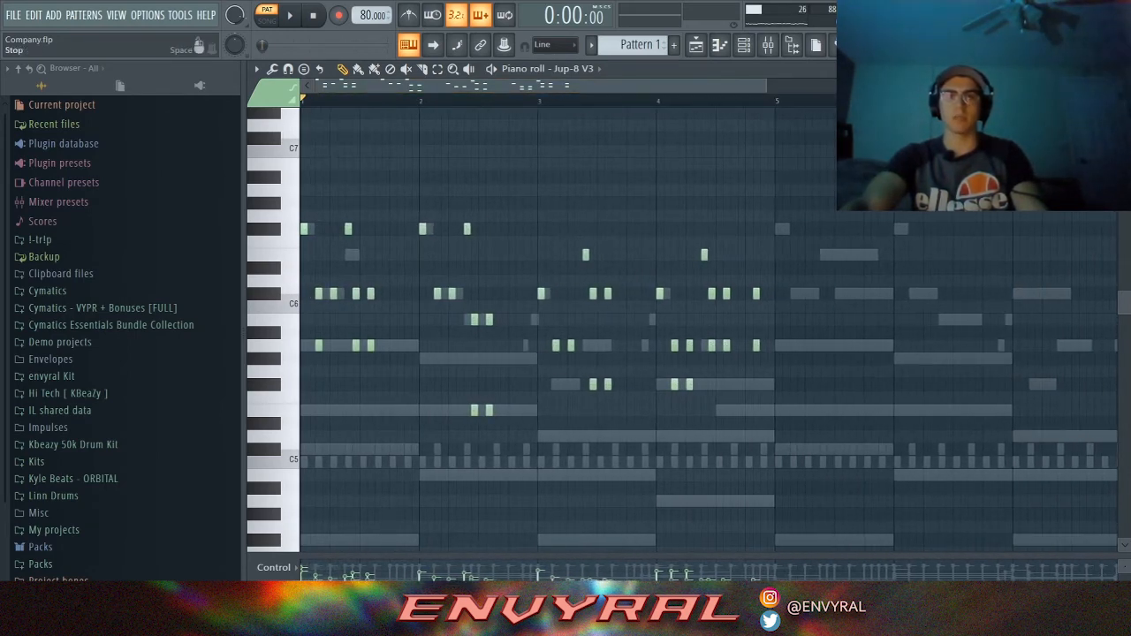
key("space")
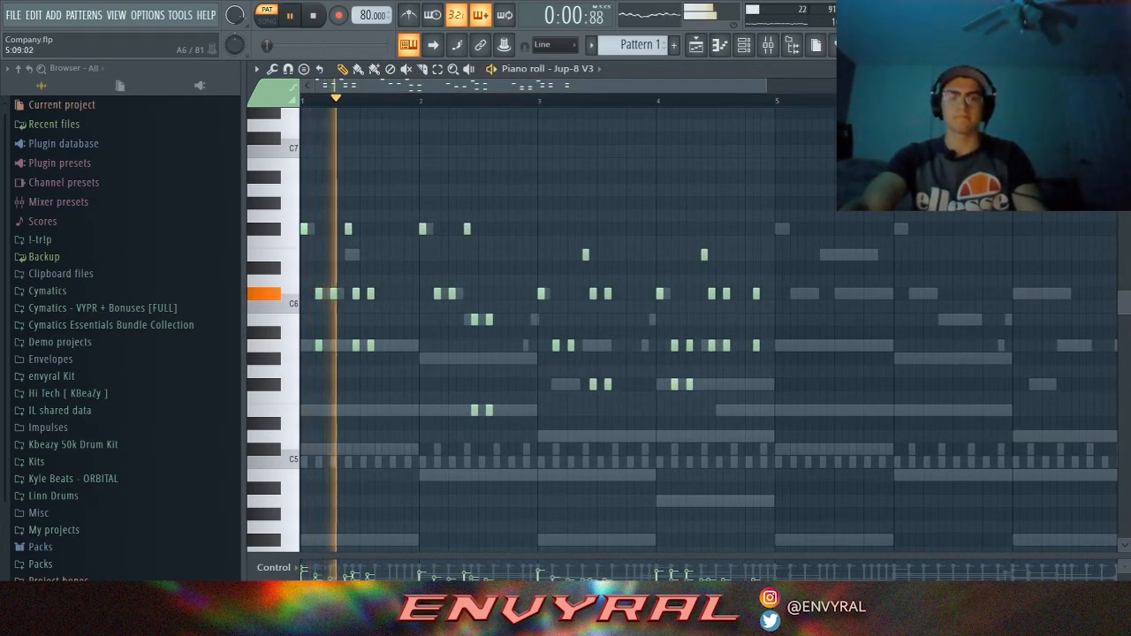
Duplicate the whole four-bar Jup-8 V3 part into bars 5 to 8, clear the selection and briefly play it back.
left_click_drag(767, 84, 650, 85)
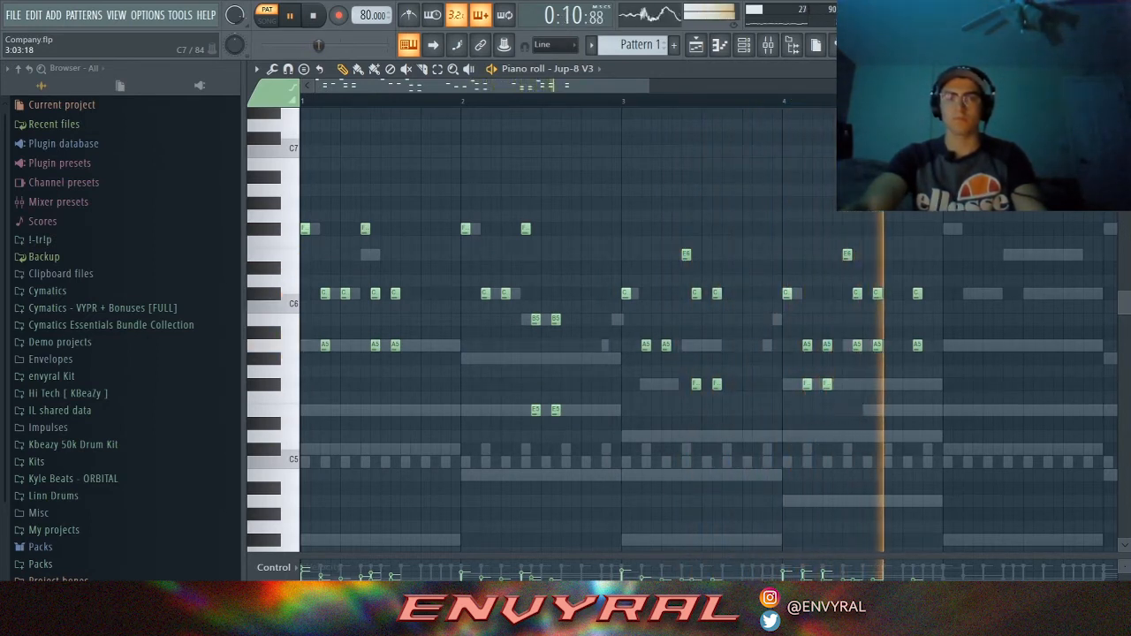
key("space")
key("ctrl+a")
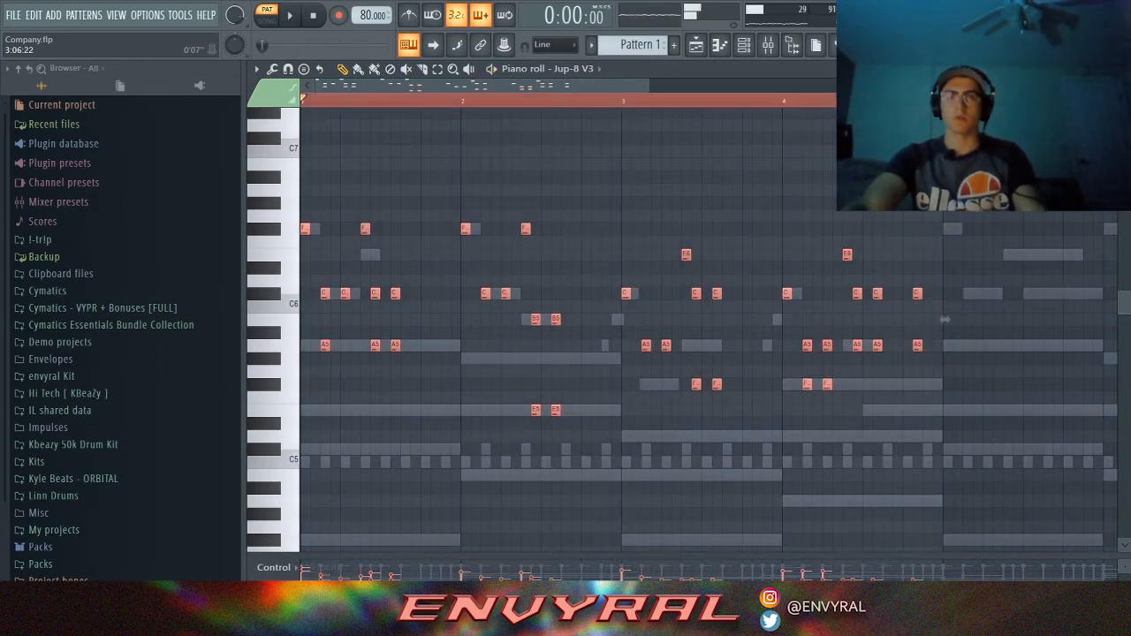
key("ctrl+d")
key("ctrl+a")
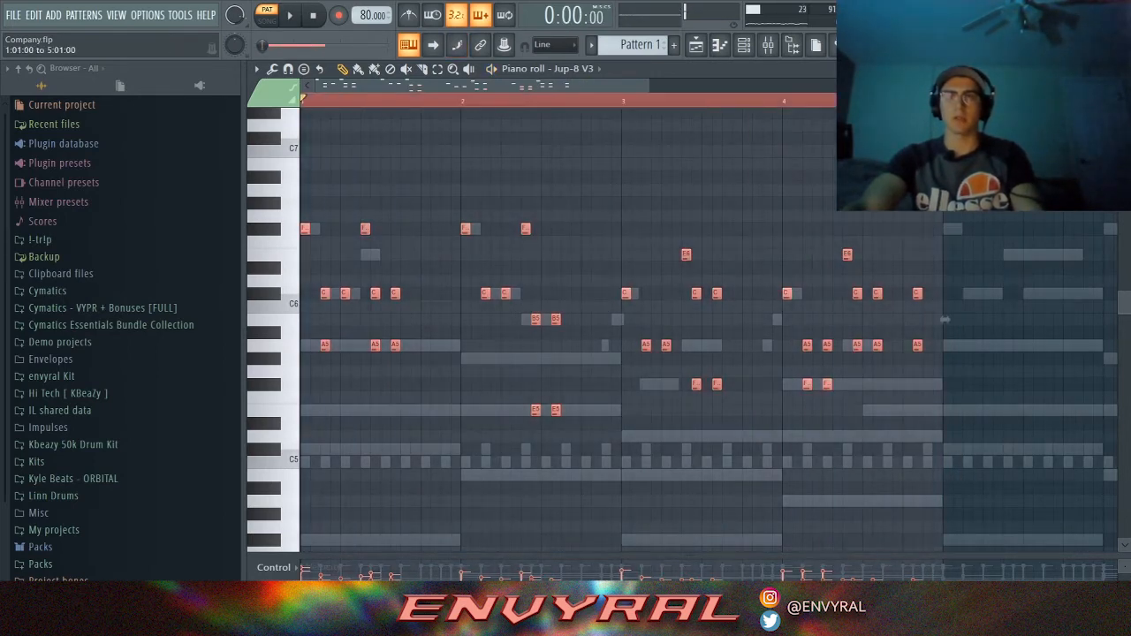
left_click_drag(650, 85, 1085, 85)
key("ctrl+b")
key("ctrl+d")
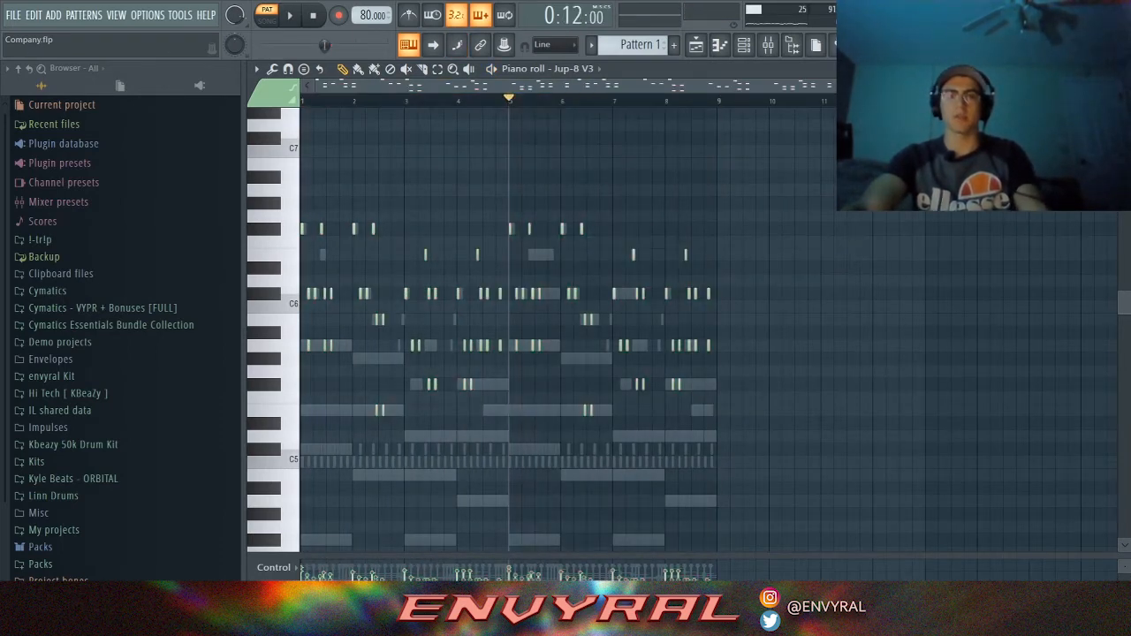
key("space")
key("space")
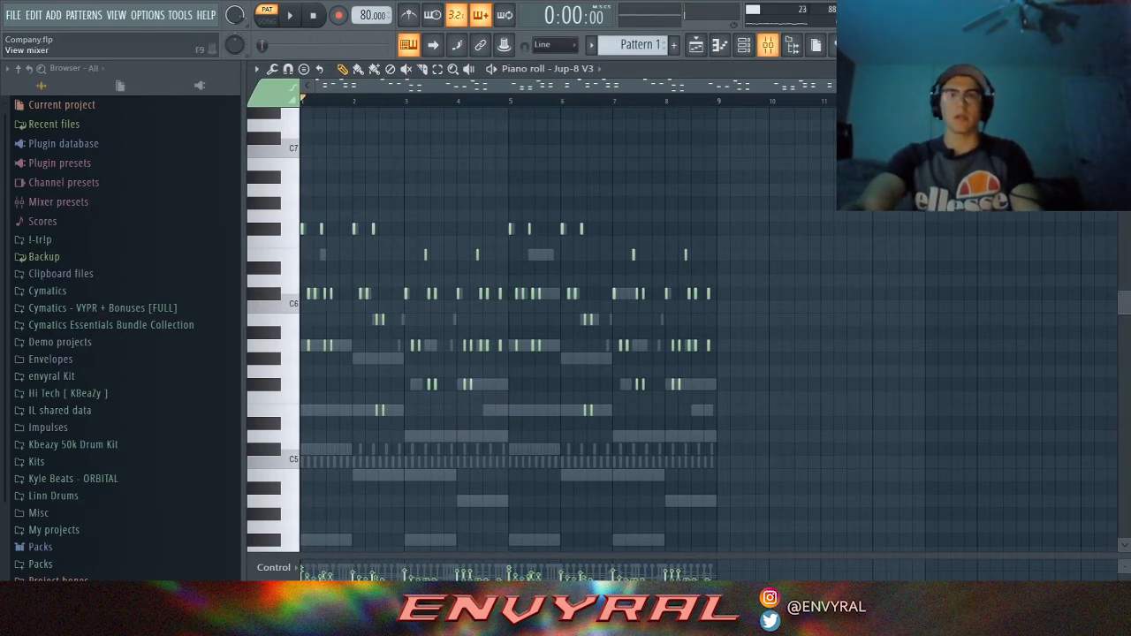
Open the Prophet V3 instrument, audition its Bass presets and load Basso.
left_click(744, 44)
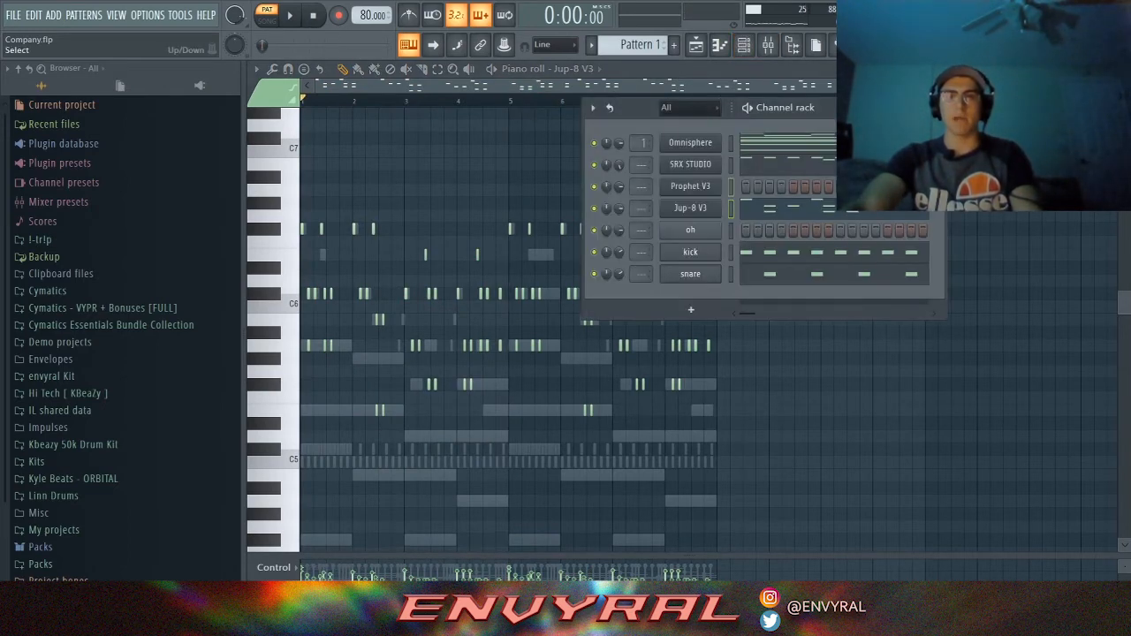
left_click(690, 186)
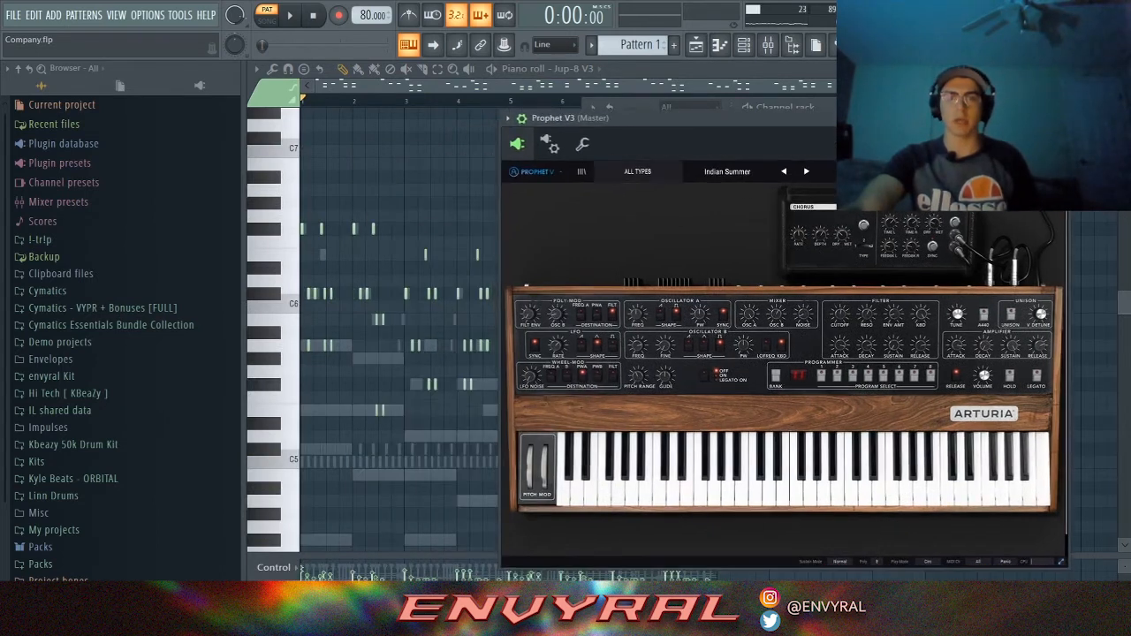
left_click(638, 171)
mouse_move(614, 220)
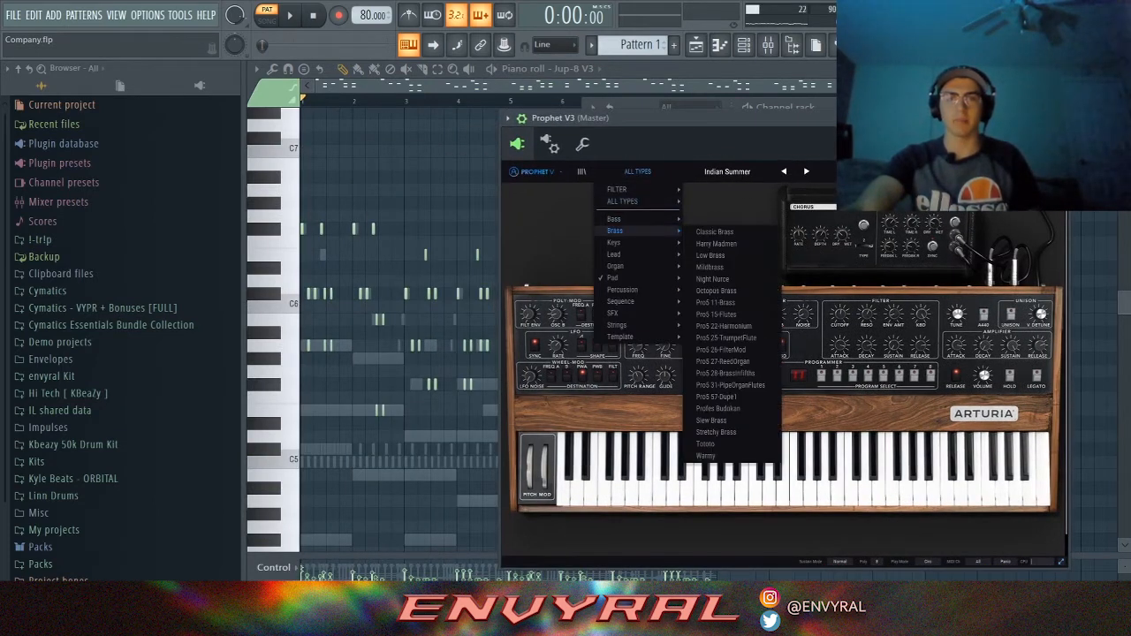
left_click(722, 302)
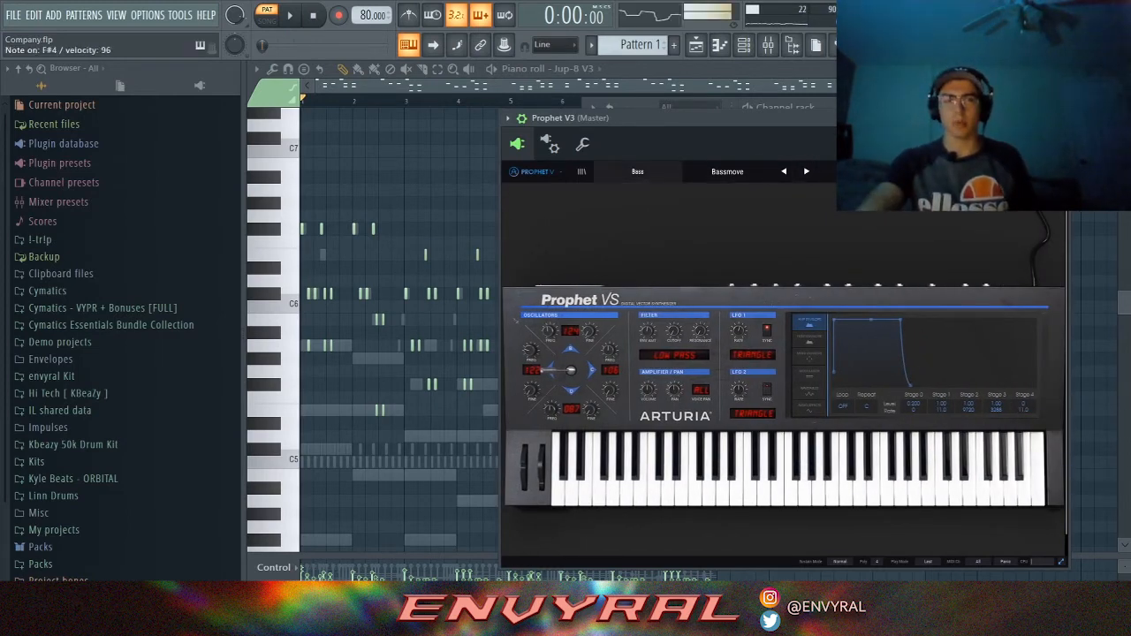
left_click(806, 171)
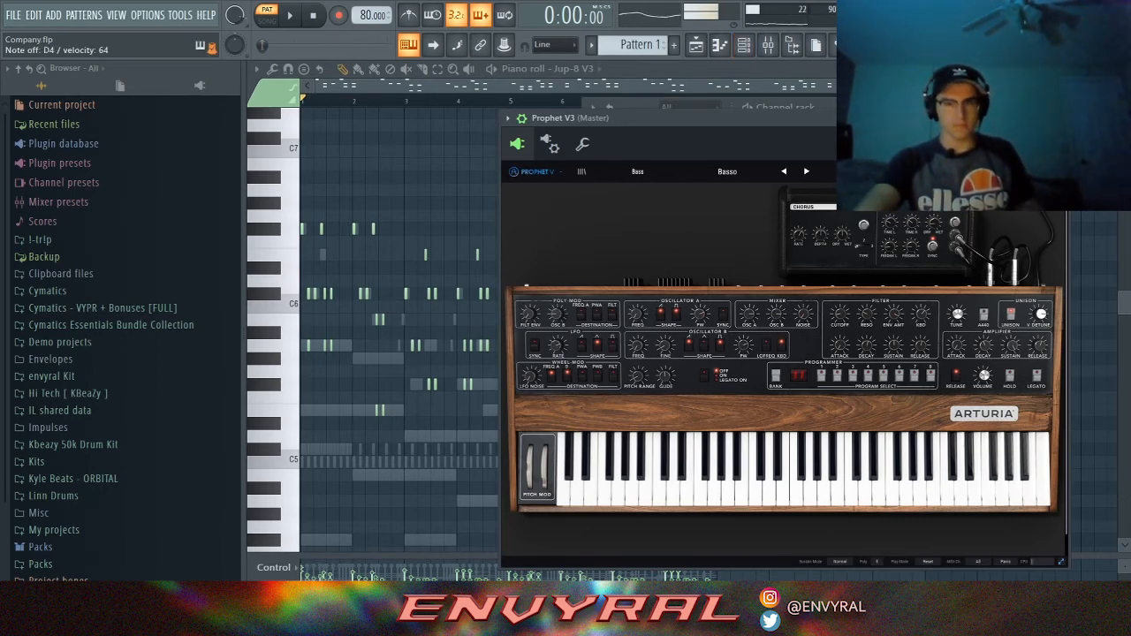
Enter repeated F#4 eighth notes across bar 1 of the Prophet V3 part and bar-long E4, B4 and D4 notes in bars 2 to 4.
left_click(720, 44)
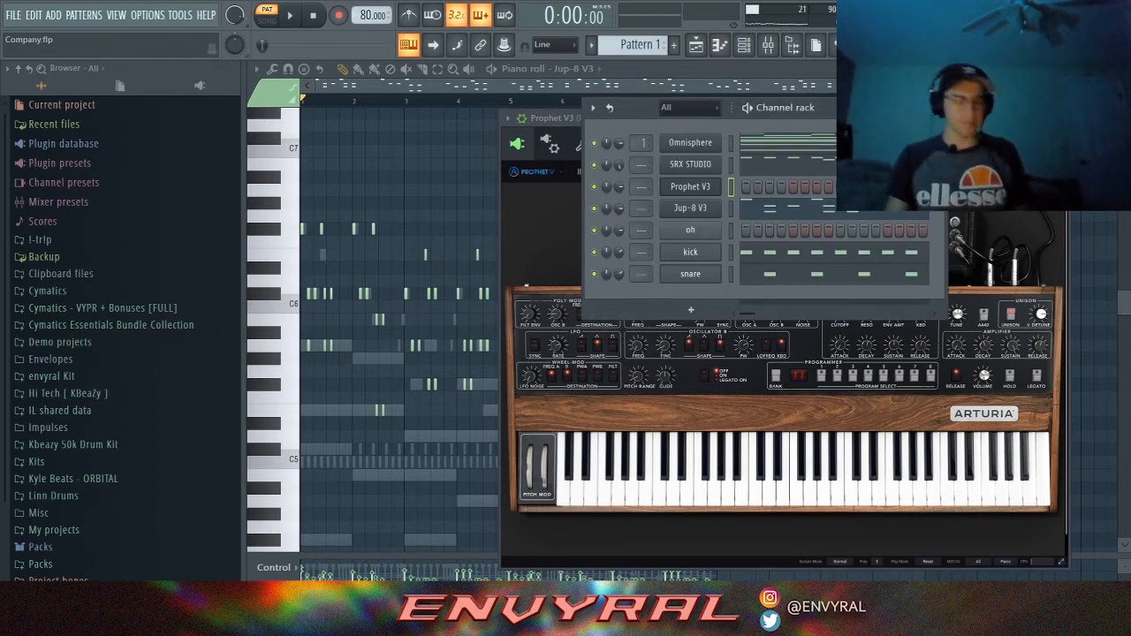
key("F7")
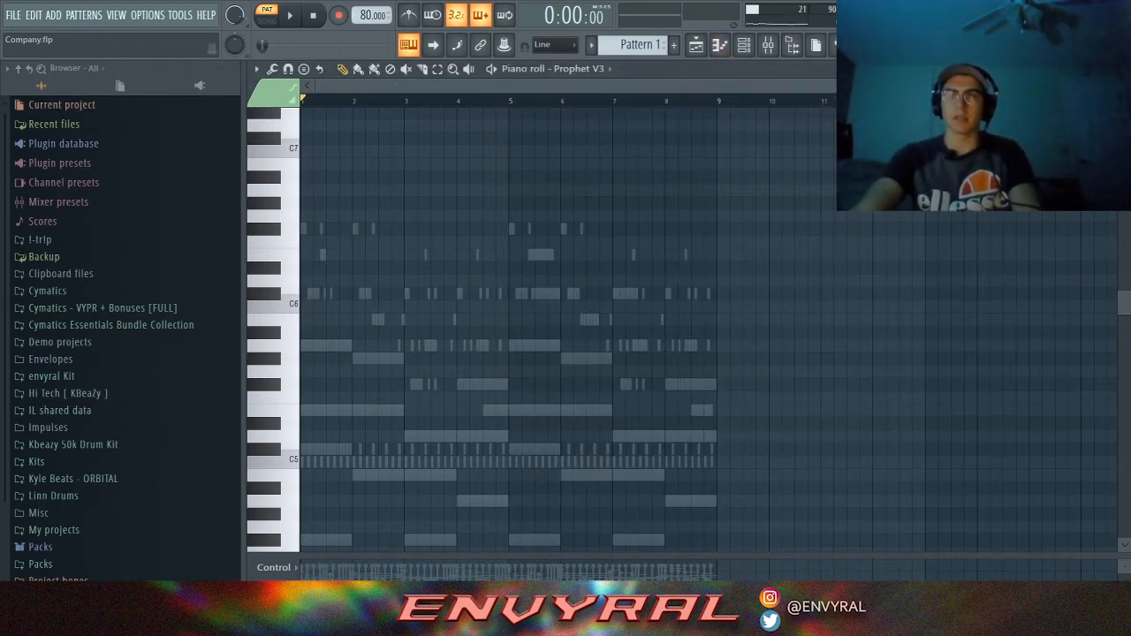
scroll(709, 329, "up", 2)
scroll(709, 329, "down", 4)
key("space")
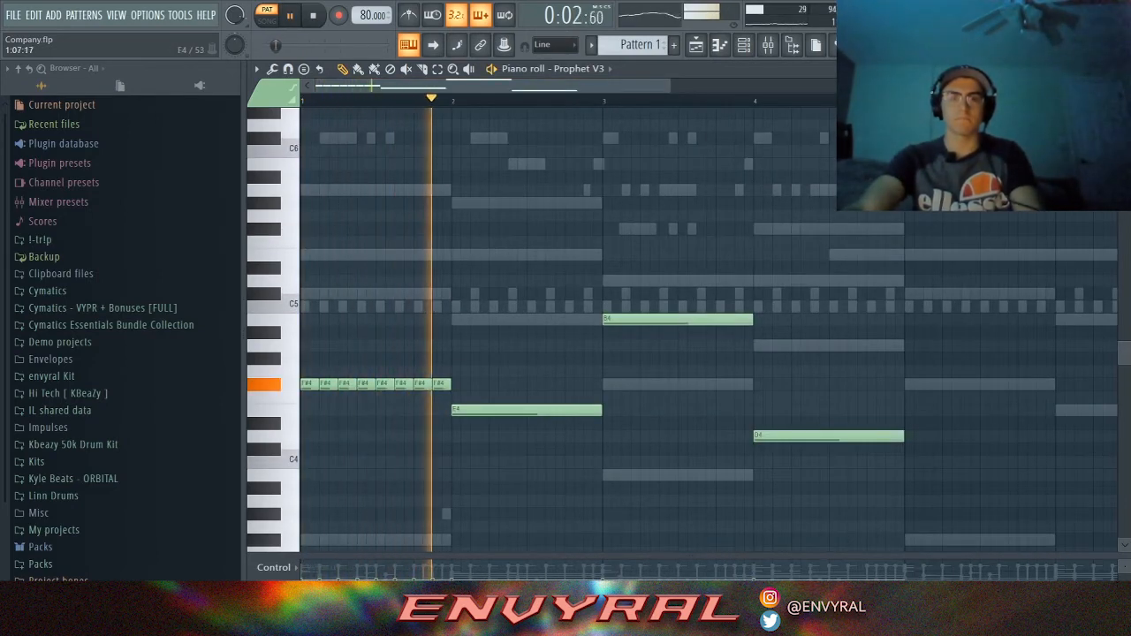
key("space")
Duplicate the repeated F#4 notes of bar 1 into bar 2 and lower the copies to E4, replacing the long note.
left_click_drag(300, 366, 521, 429)
key("ctrl+b")
left_click_drag(623, 383, 624, 423)
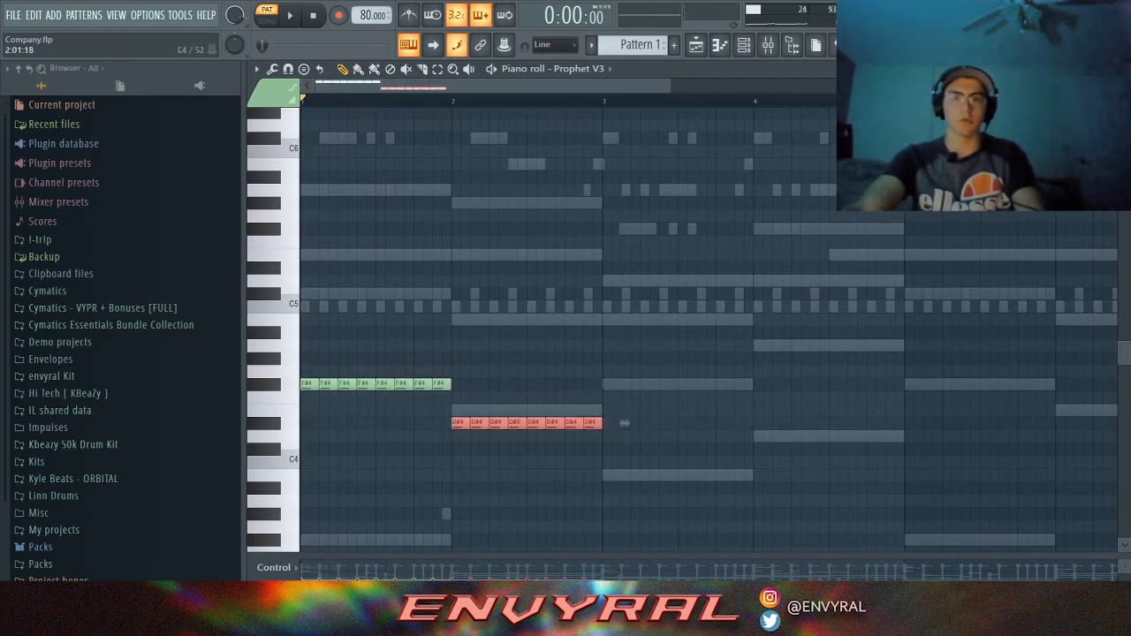
Continue the eight-note pulse through bars 3 and 4 of the Prophet V3 part, with the copies at B4 and D4.
key("ctrl+b")
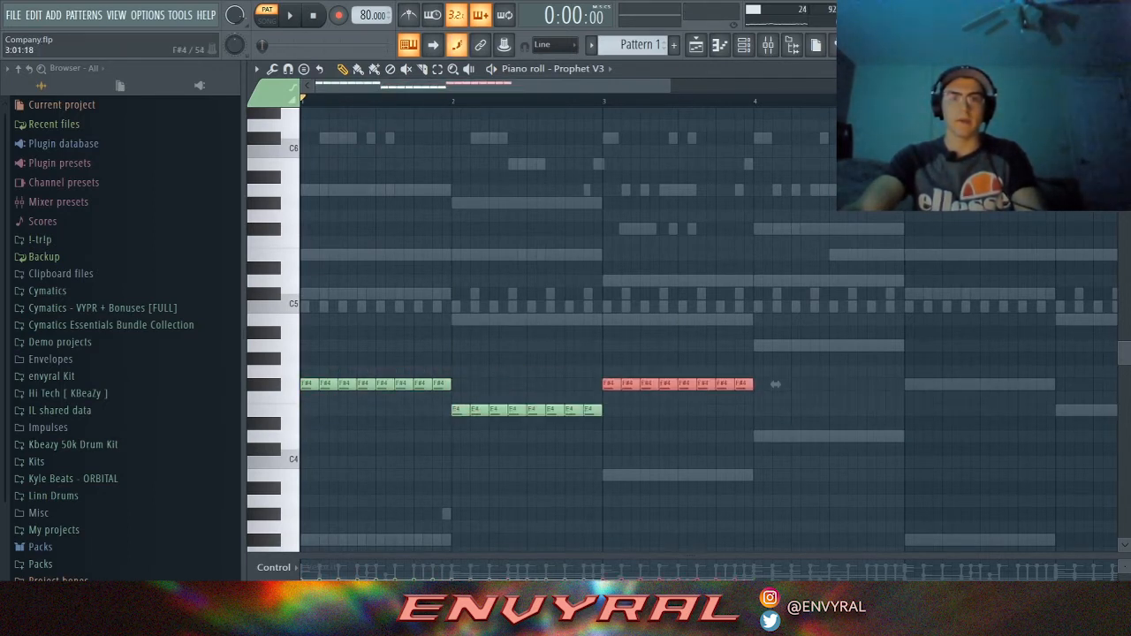
key("shift+Up")
key("shift+Up")
key("shift+Up")
key("shift+Up")
key("shift+Up")
key("ctrl+b")
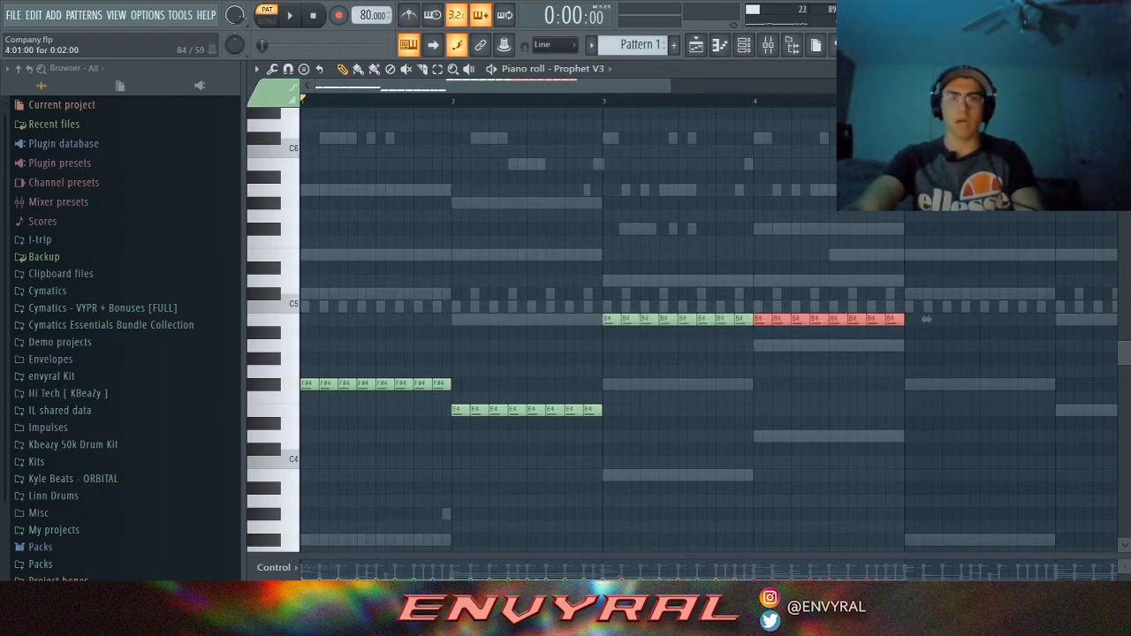
left_click_drag(926, 319, 926, 436)
Shorten all the Prophet V3 notes to half their length and play the part.
key("ctrl+a")
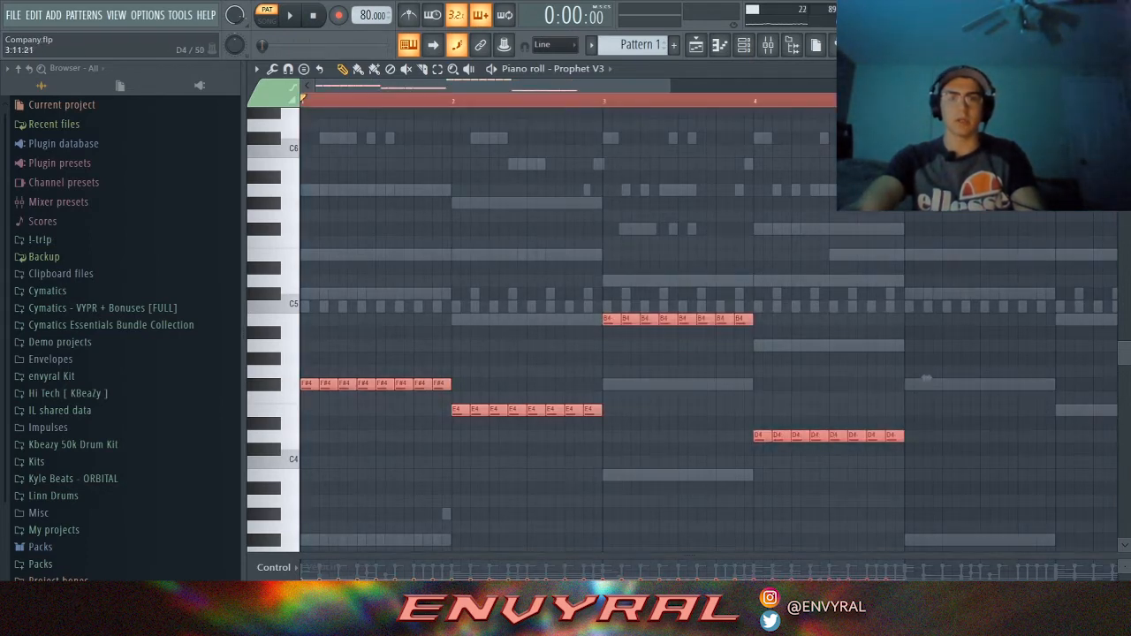
key("ctrl+d")
key("space")
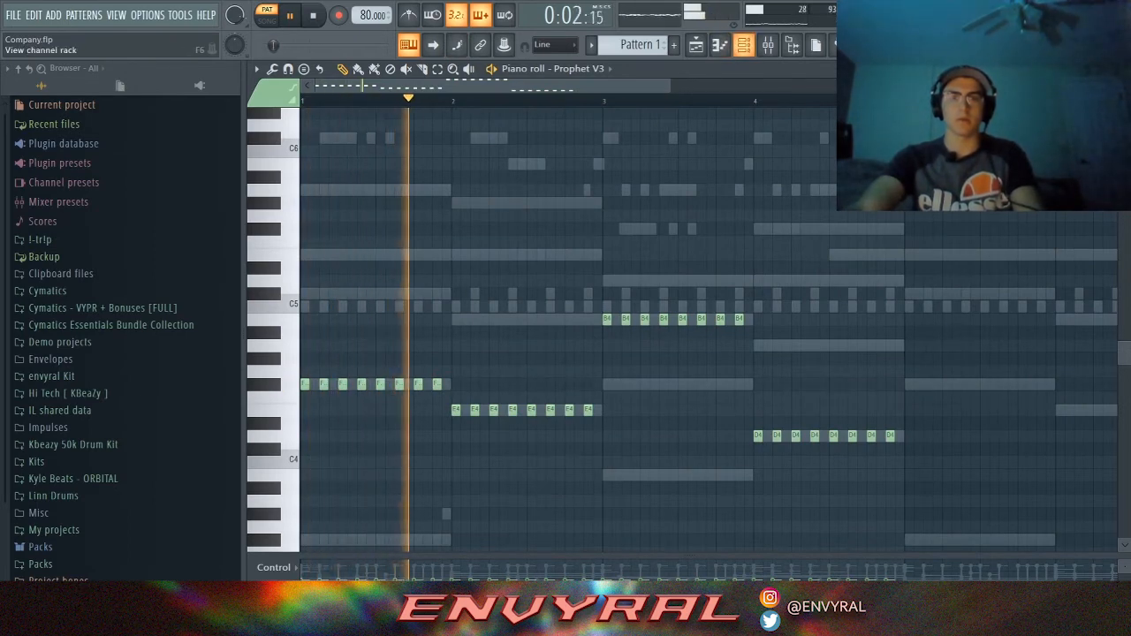
Mute the SRX STUDIO channel and raise the Prophet V3 amplifier release to 0.788 while listening to the bass.
key("F6")
key("space")
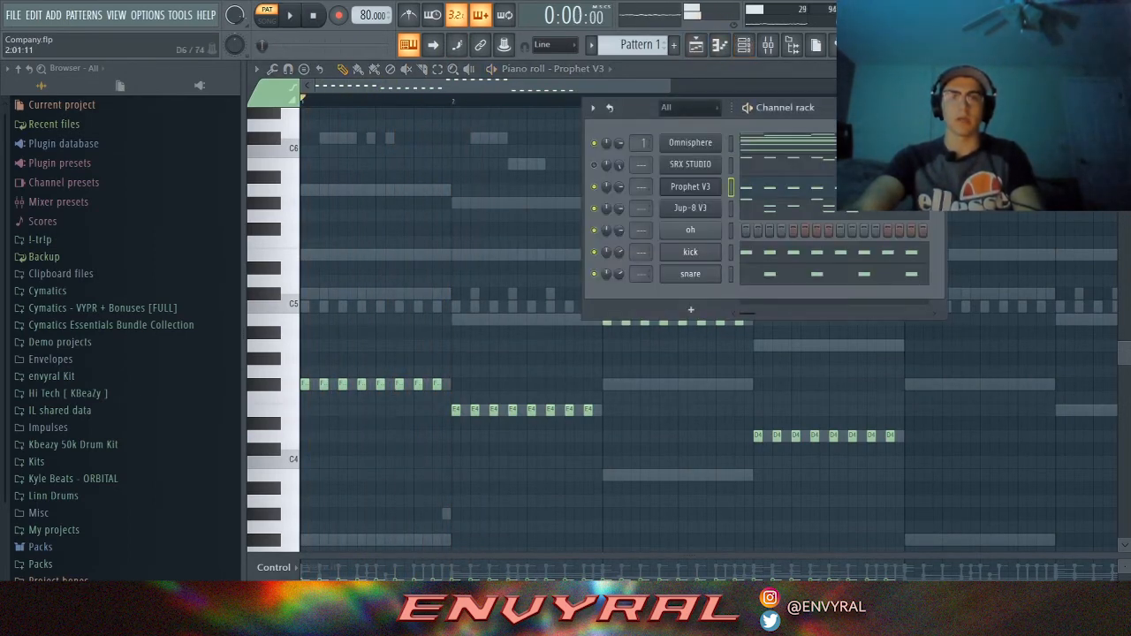
left_click(690, 186)
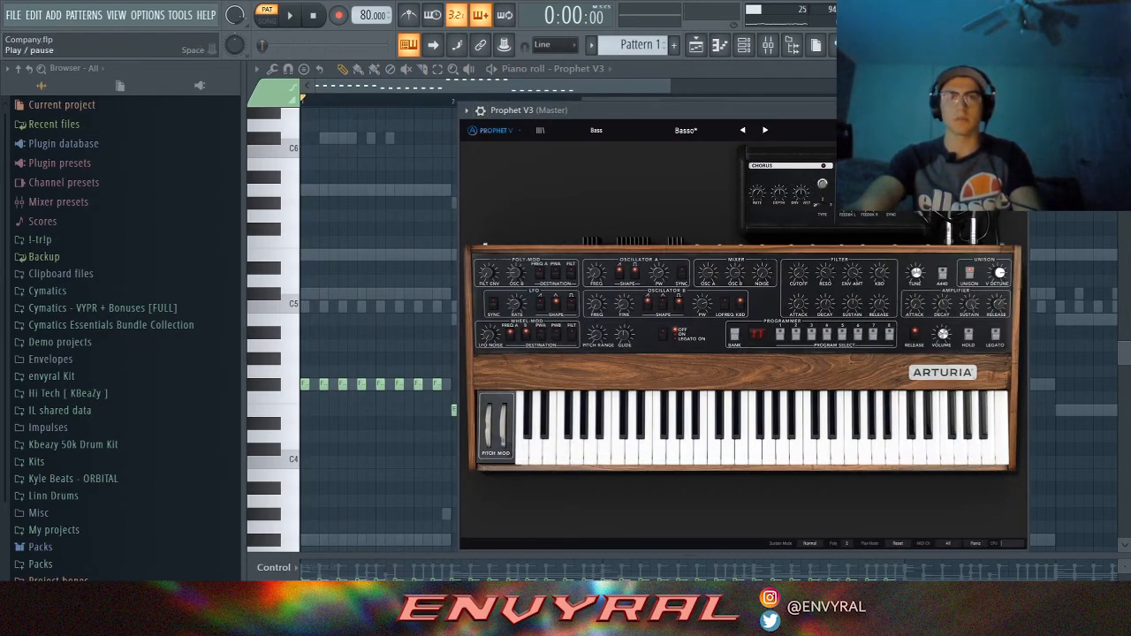
key("space")
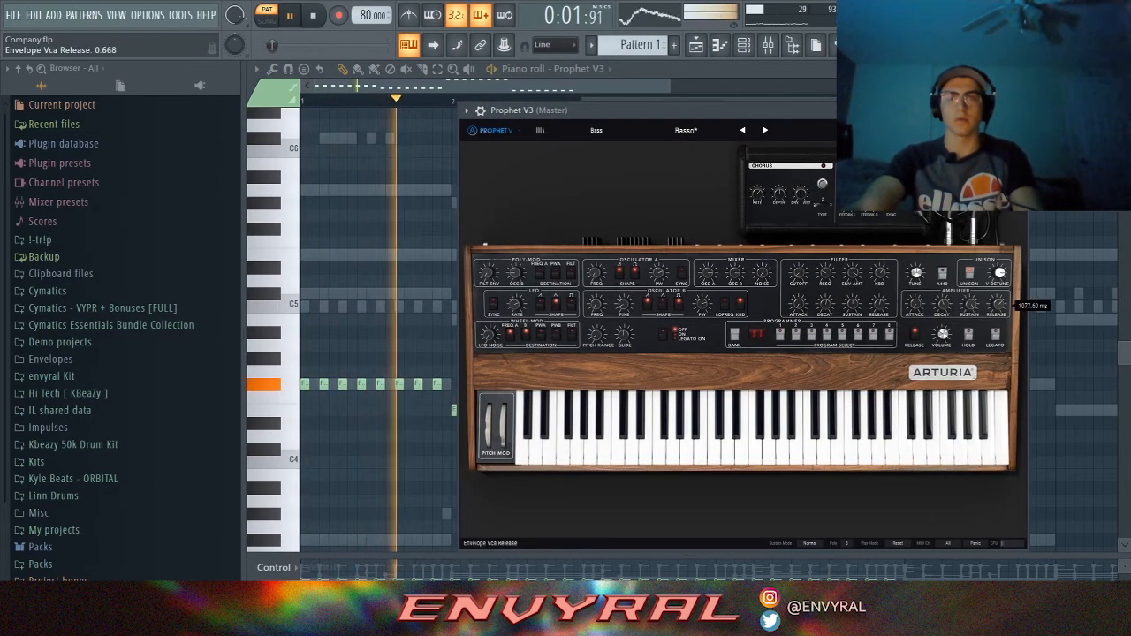
left_click_drag(997, 304, 996, 282)
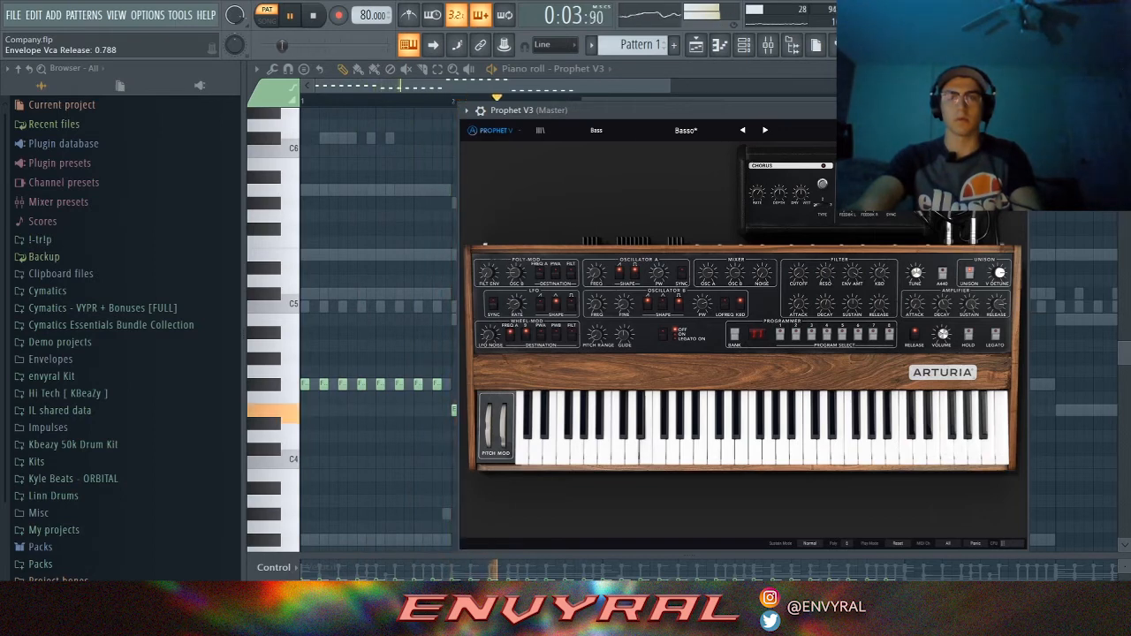
key("Escape")
key("space")
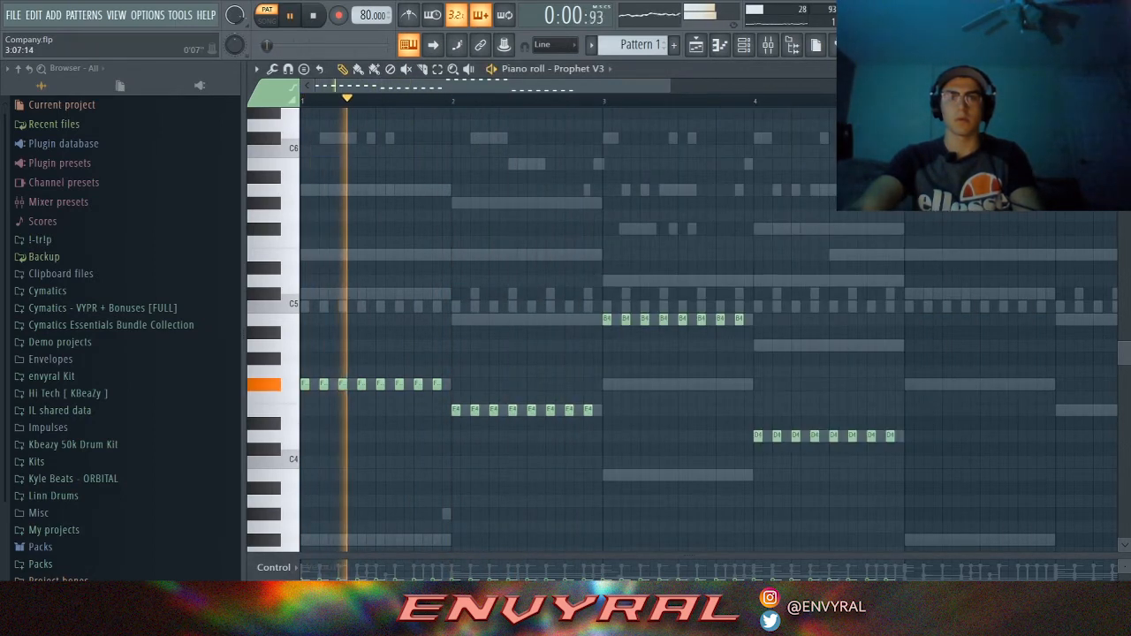
Add a short E4 note after the fourth F#4 in bar 1 and a short D4 note at the end of the bar.
key("space")
scroll(503, 369, "up", 3)
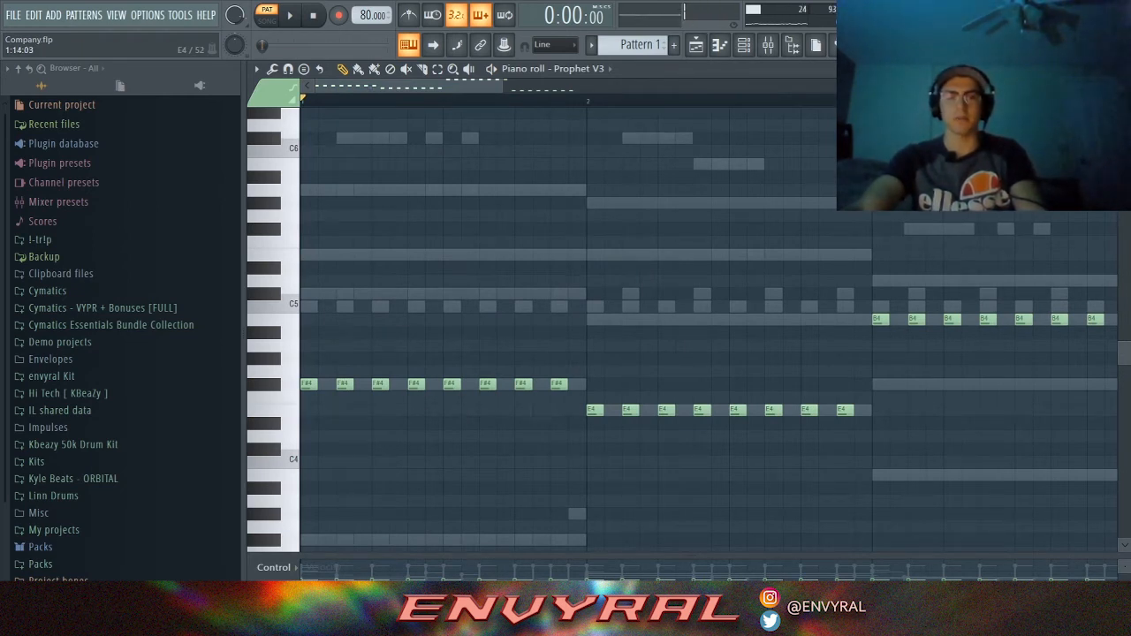
key("space")
key("space")
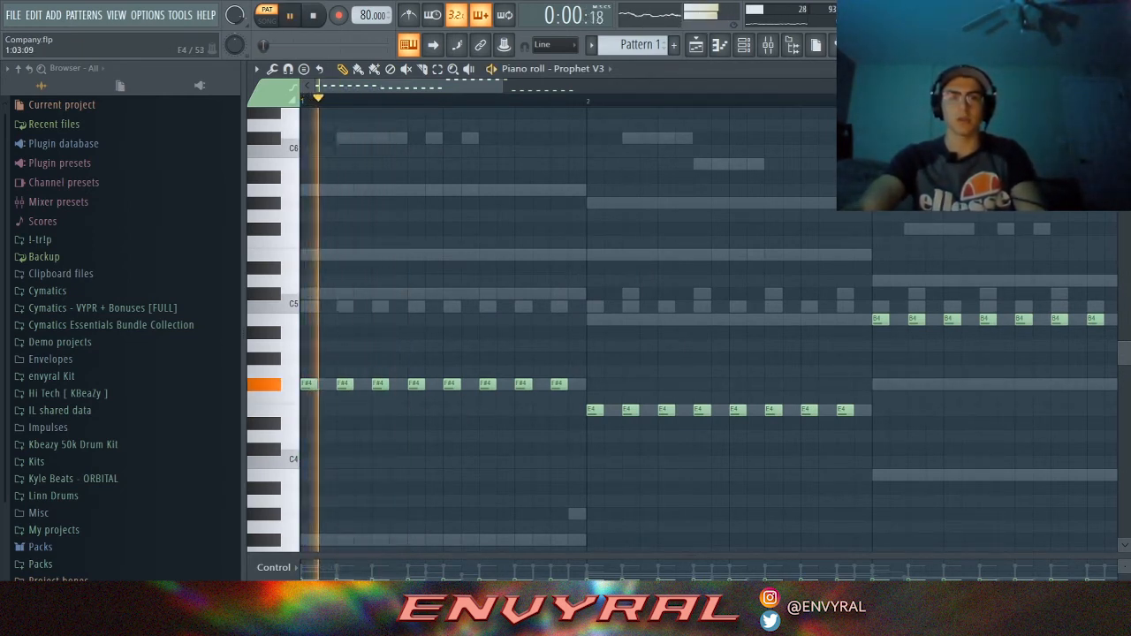
left_click(434, 409)
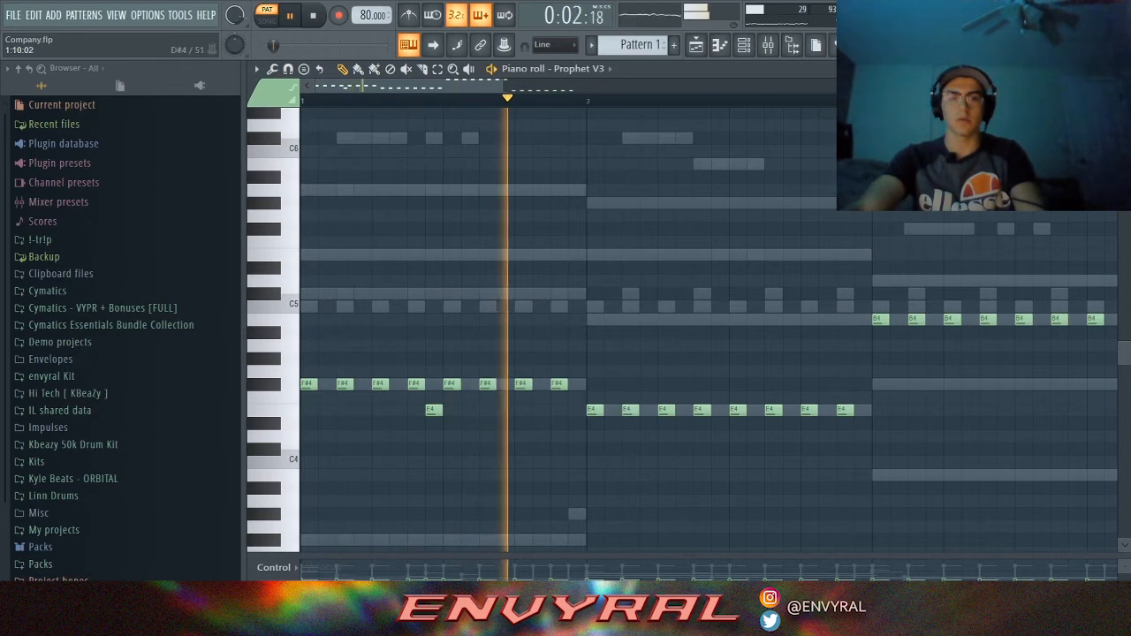
left_click(577, 409)
key("space")
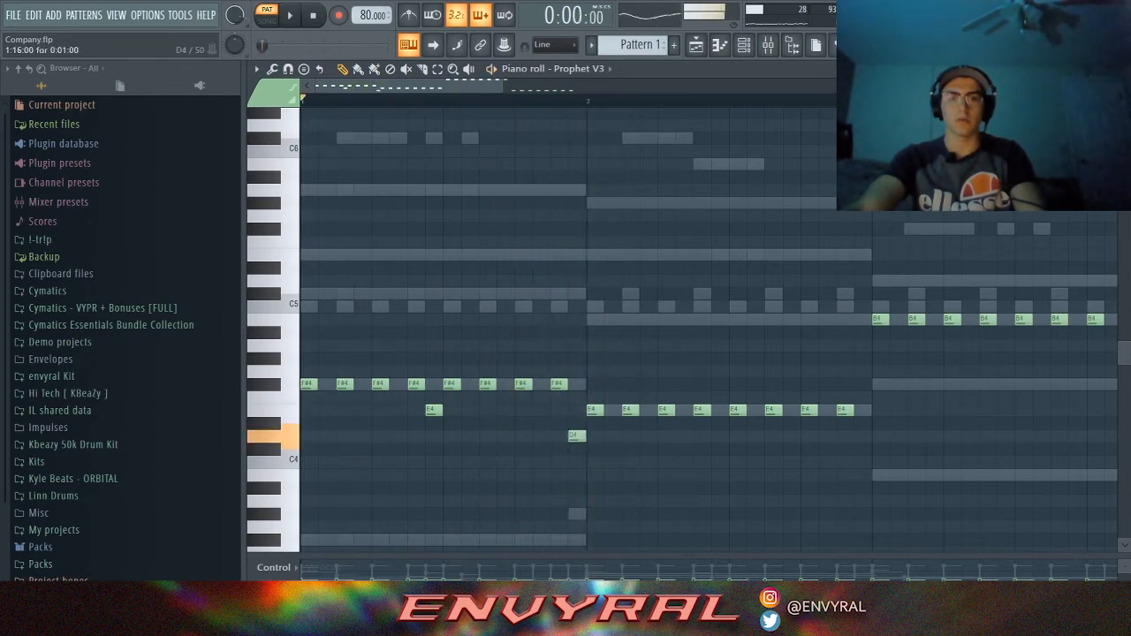
Add short A4 passing notes at the end of bar 2, the middle of bar 3 and the end of bar 3.
key("space")
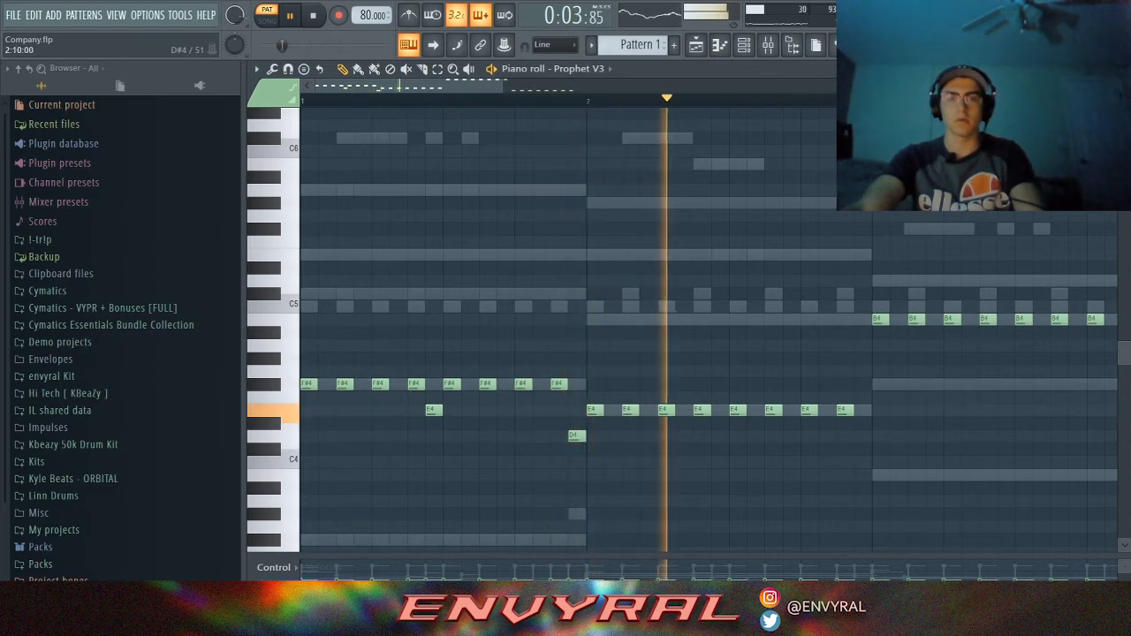
left_click(862, 359)
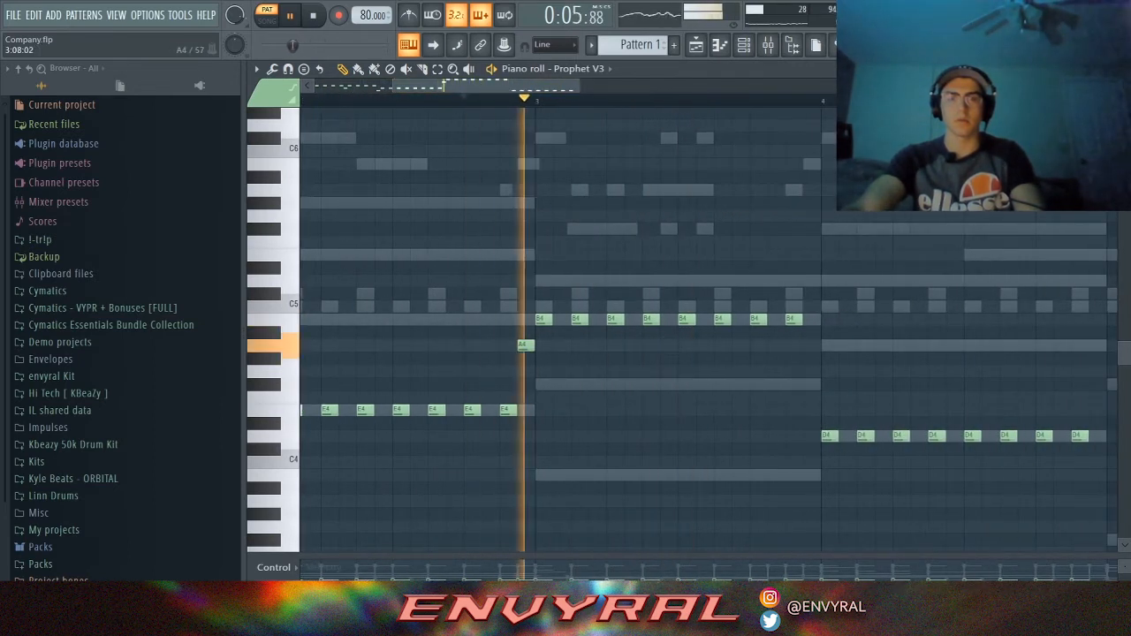
left_click(664, 345)
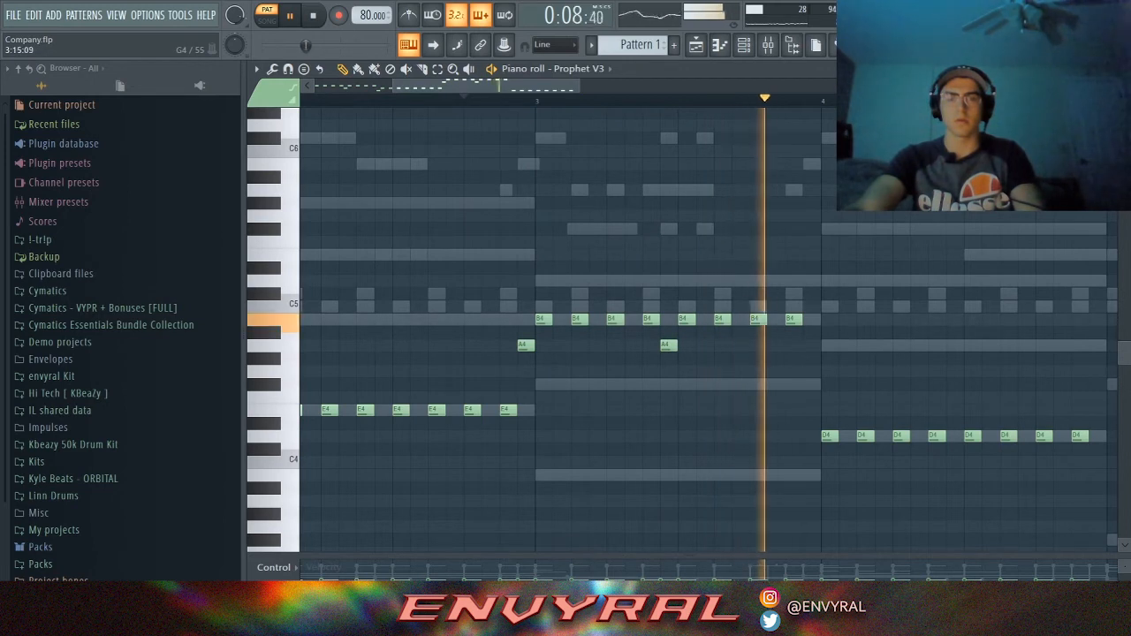
left_click(811, 358)
key("space")
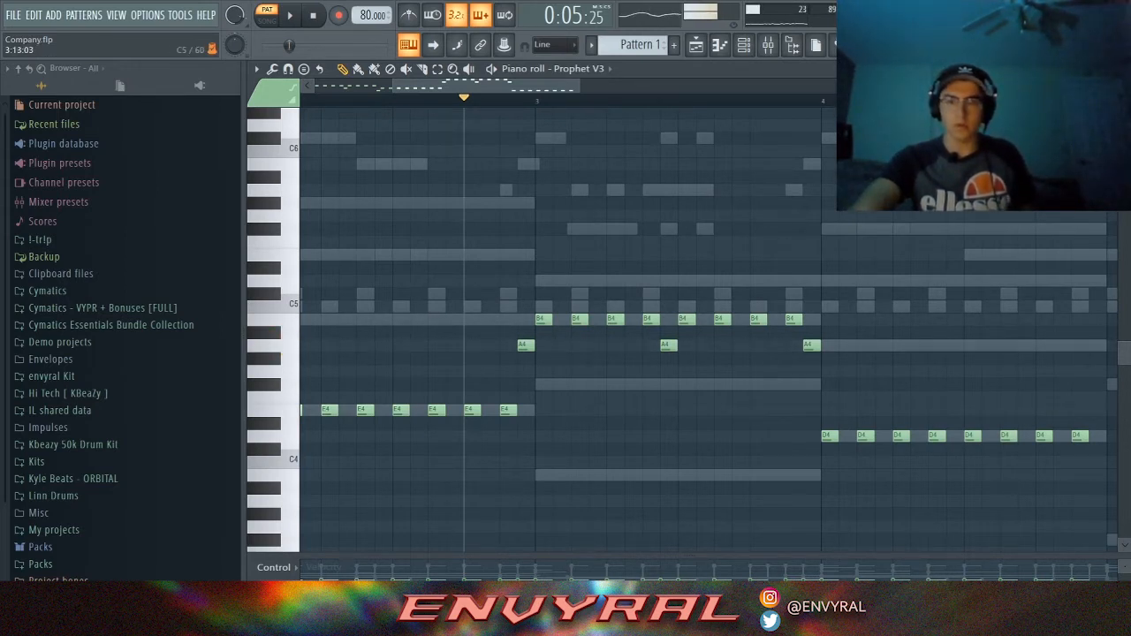
Add a short C#4 note in the middle of bar 4 and a short E4 note at its end.
key("space")
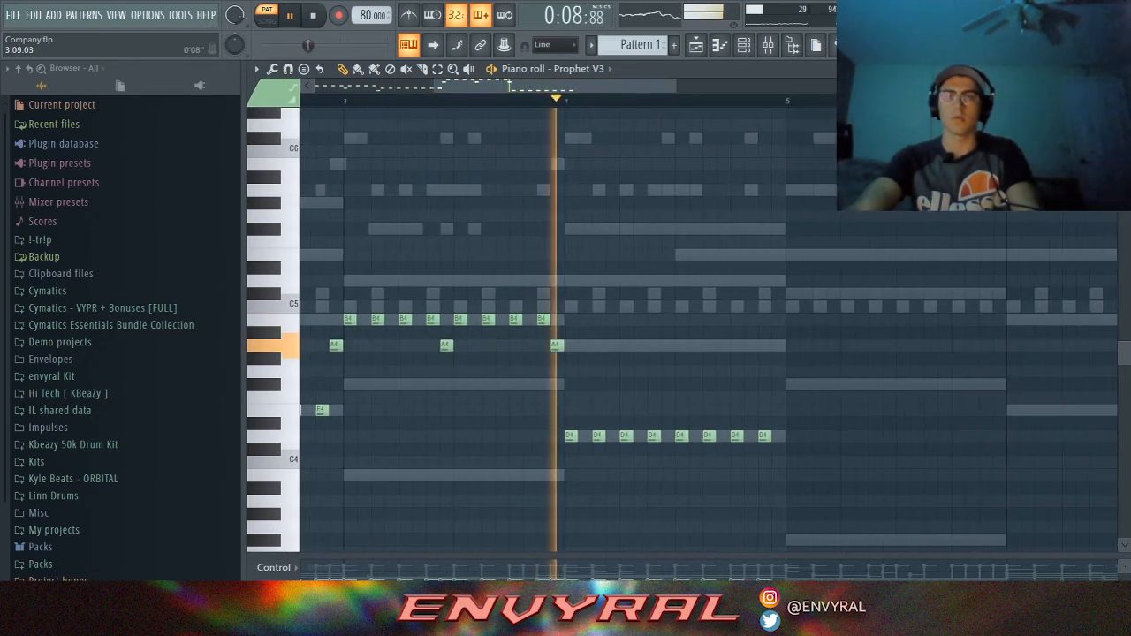
left_click(668, 449)
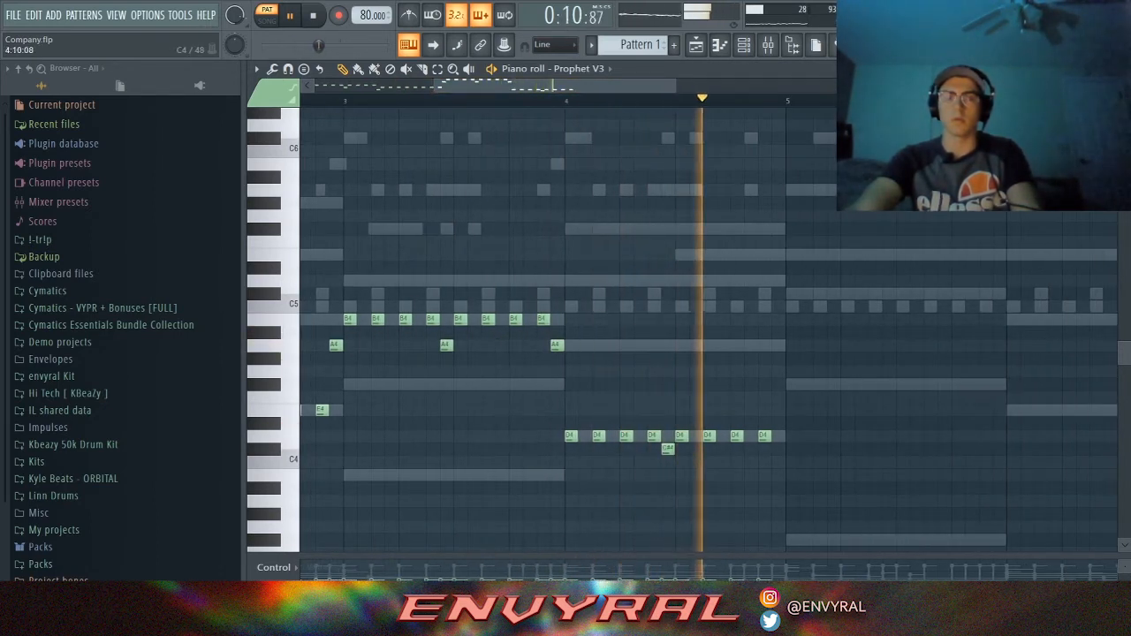
key("space")
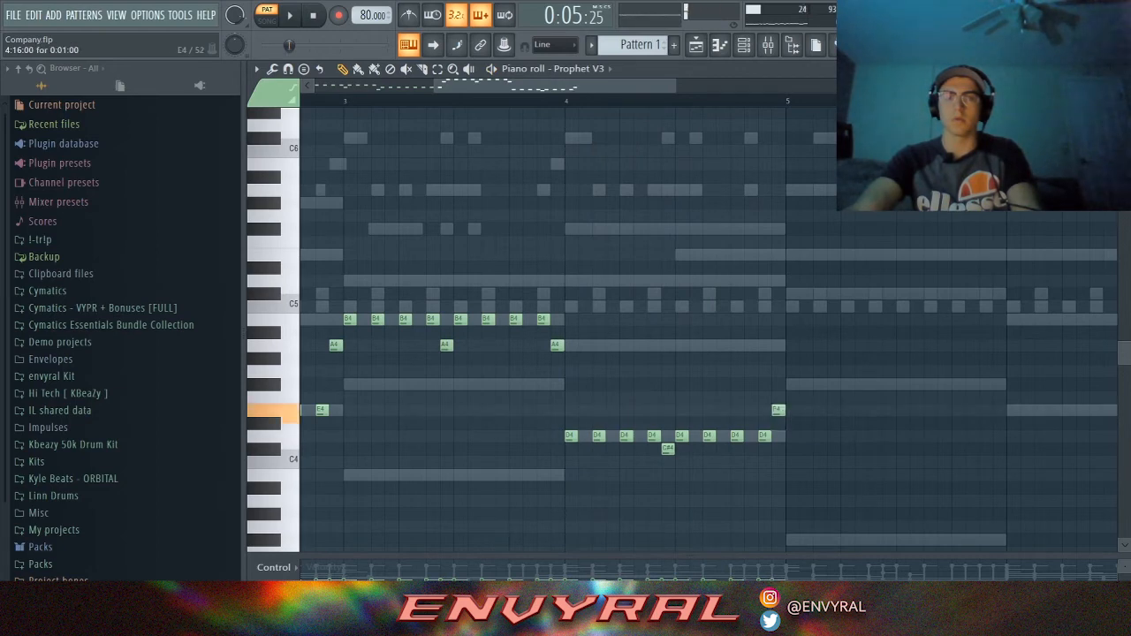
Raise all the Prophet V3 notes by one octave and play the transposed part.
key("ctrl+a")
key("ctrl+Up")
key("ctrl+d")
key("space")
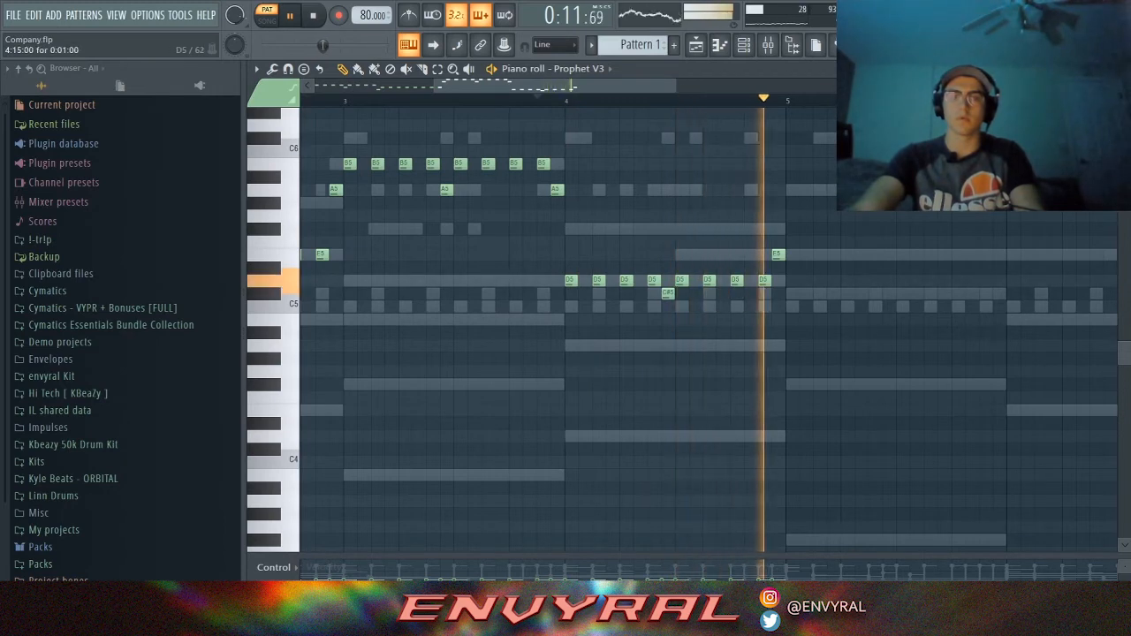
Lower all the Prophet V3 notes by one octave and clear the selection.
key("space")
key("ctrl+a")
key("ctrl+Down")
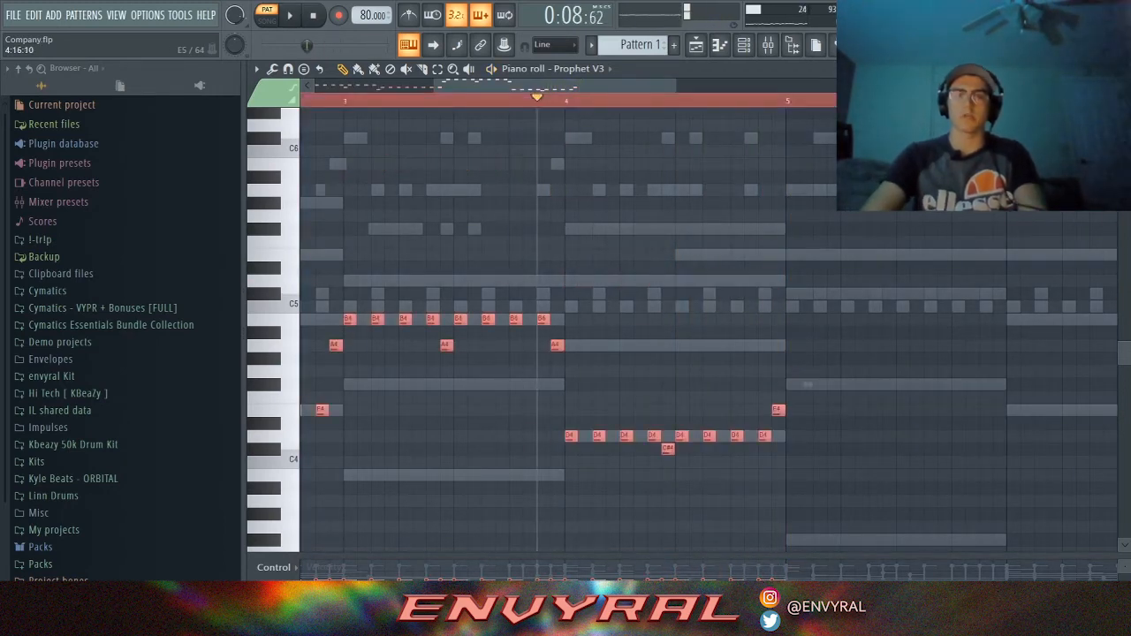
key("ctrl+d")
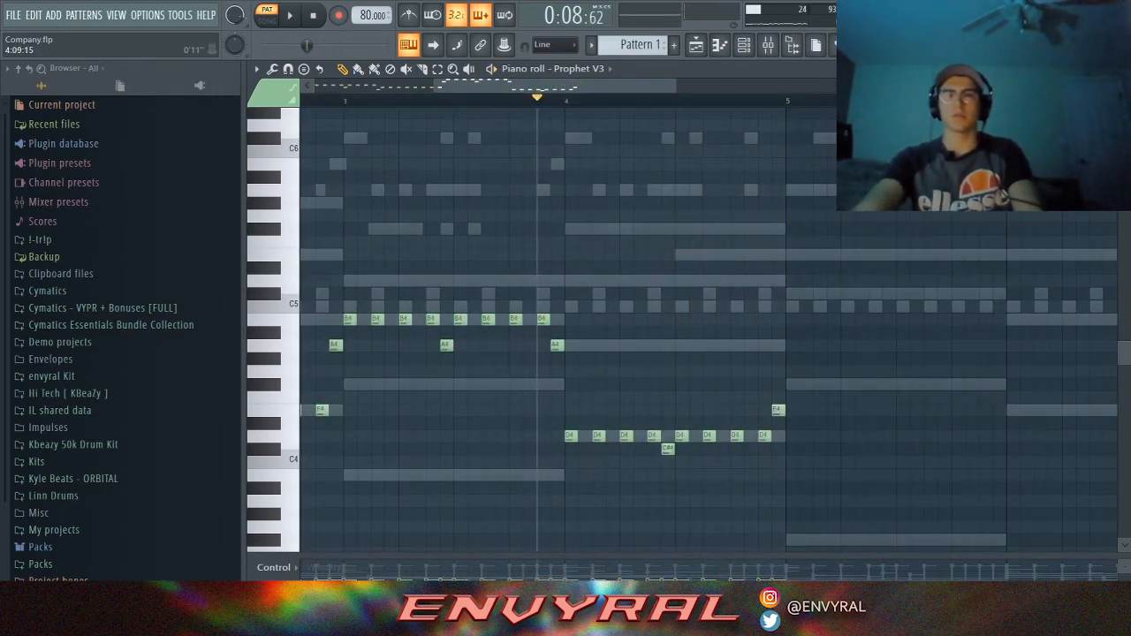
scroll(683, 333, "down", 4)
scroll(565, 332, "down", 2)
Play the SRX STUDIO #2 melody, start bar 1's long E6 note slightly later and select all its notes.
key("space")
key("space")
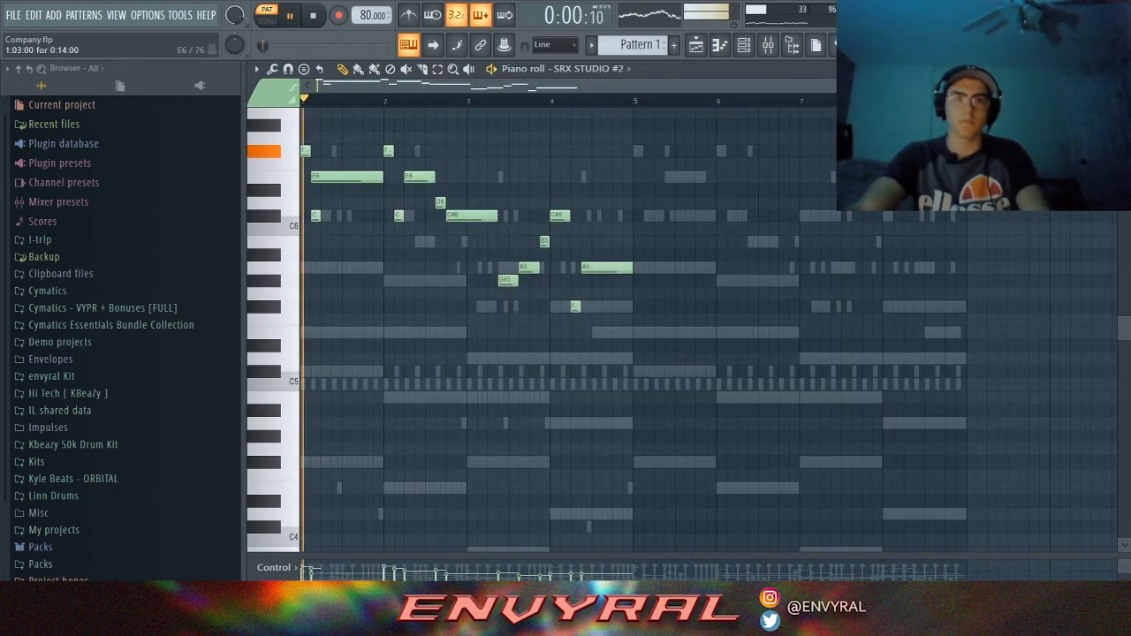
key("space")
key("space")
key("ctrl+a")
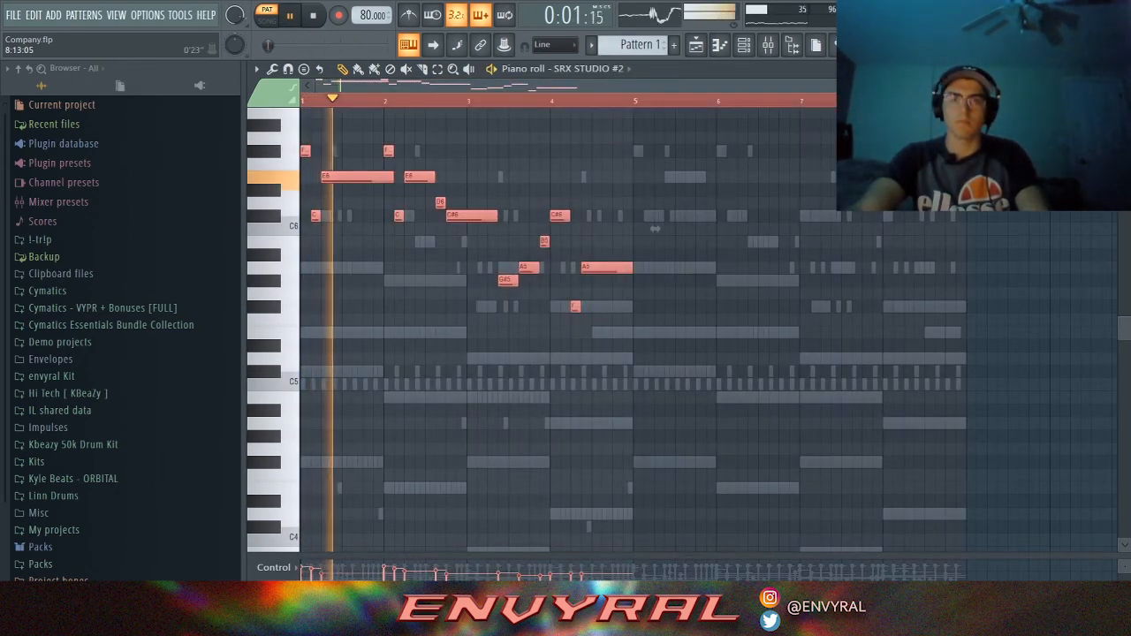
scroll(1086, 229, "up", 3)
key("space")
scroll(1086, 229, "up", 1)
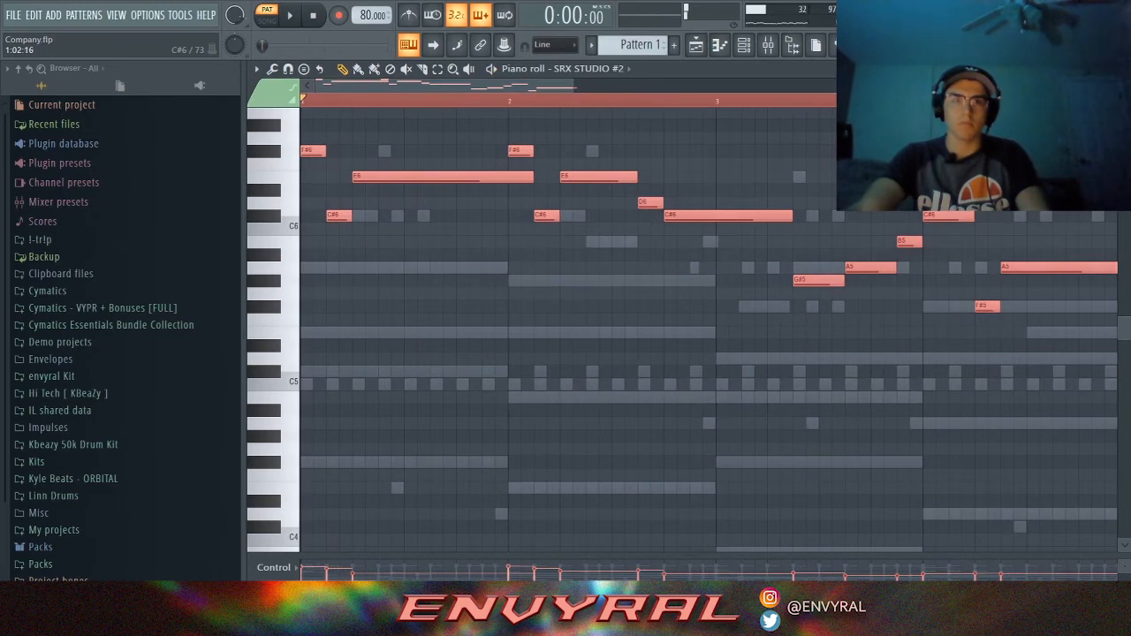
Reshape the SRX STUDIO #2 melody into overlapping sustained F#6, E6 and C#6 notes in bars 1–2 and C#6, A5 and F#5 in bars 3–4.
scroll(944, 229, "down", 3)
scroll(944, 229, "down", 5)
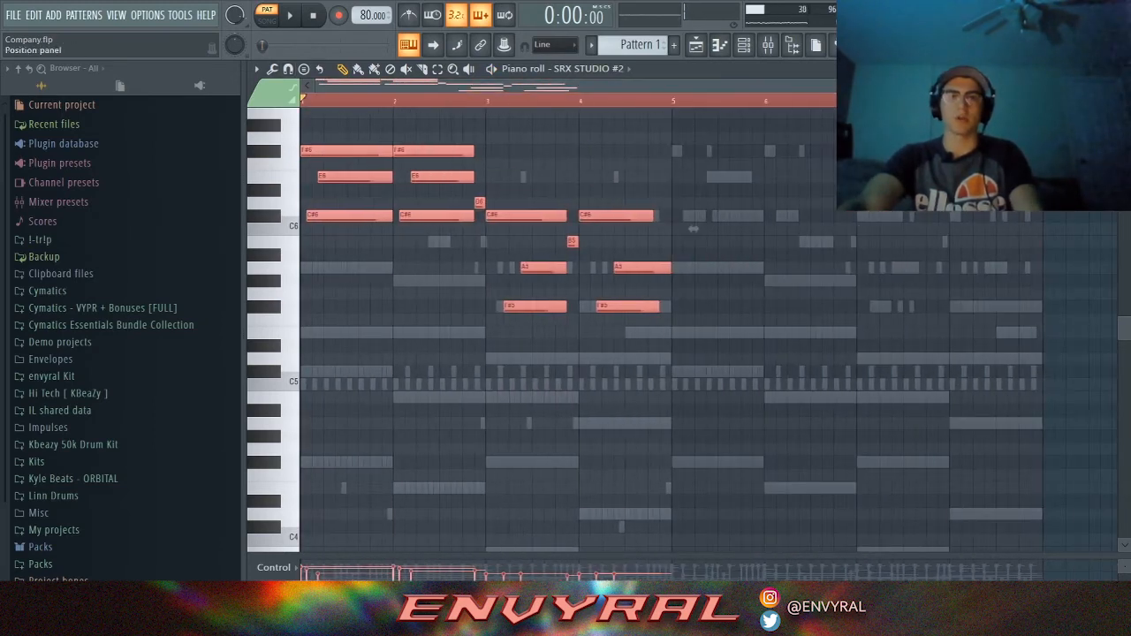
key("space")
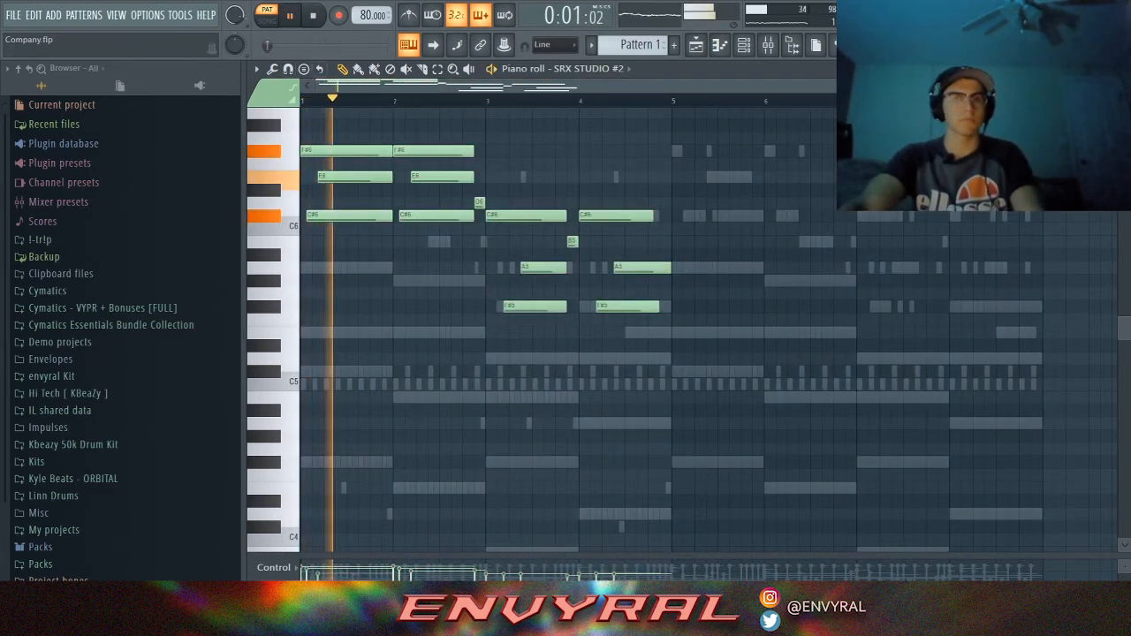
Set the SRX STUDIO #2 channel volume to 67% while the pattern plays, and stop playback.
key("F6")
key("F6")
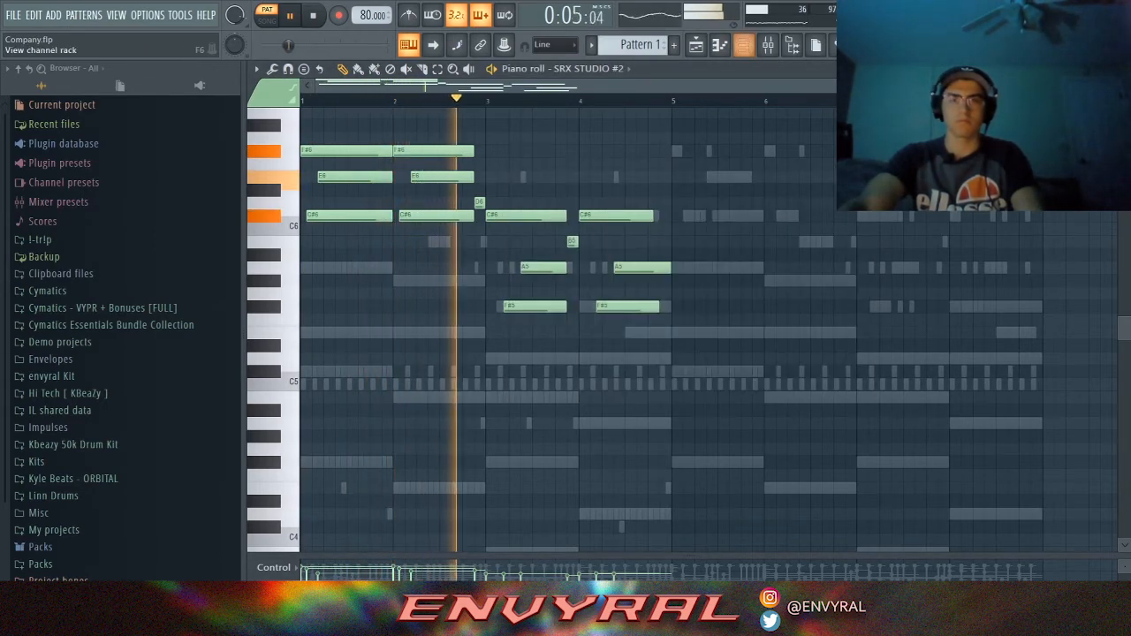
left_click(744, 44)
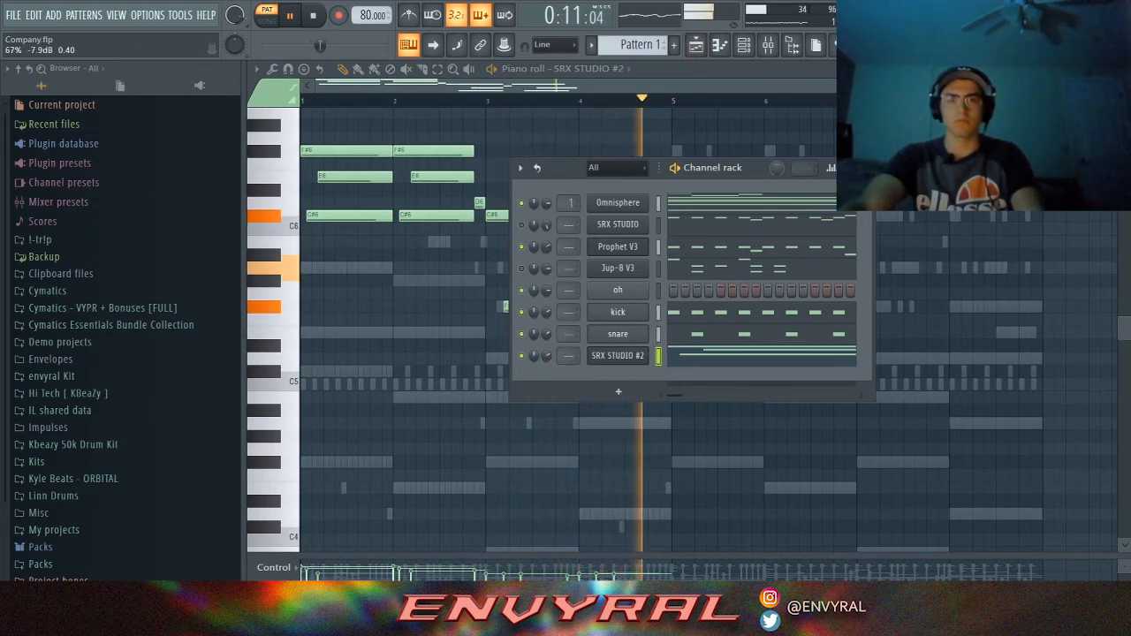
key("F6")
key("space")
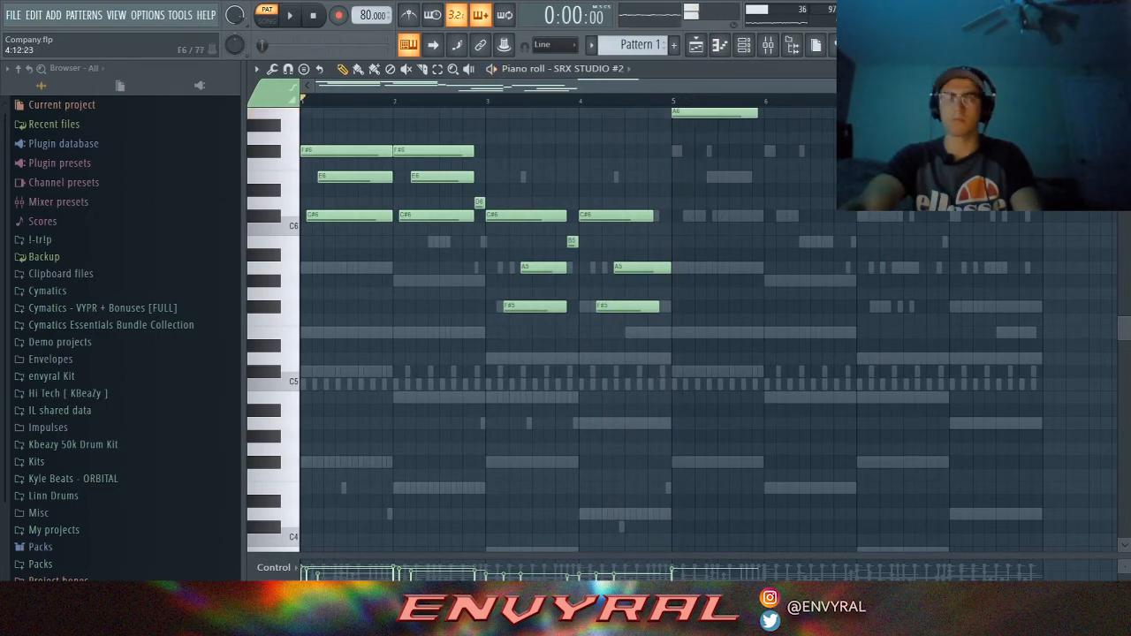
Duplicate bars 1–4 of the SRX STUDIO #2 part into bars 5–8, removing the stray A6 note at bar 5.
scroll(565, 327, "up", 3)
left_click_drag(671, 100, 300, 100)
key("ctrl+b")
key("ctrl+d")
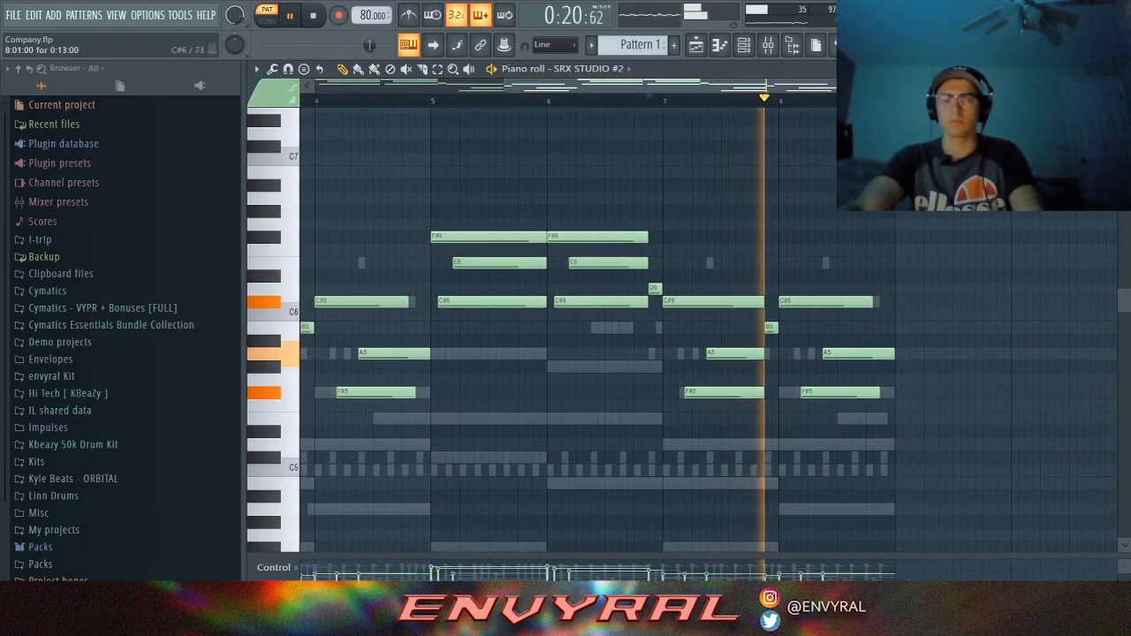
Delete the F#5 and A5 notes in bar 8 and place an E6 note above the C#6.
right_click(839, 392)
right_click(835, 353)
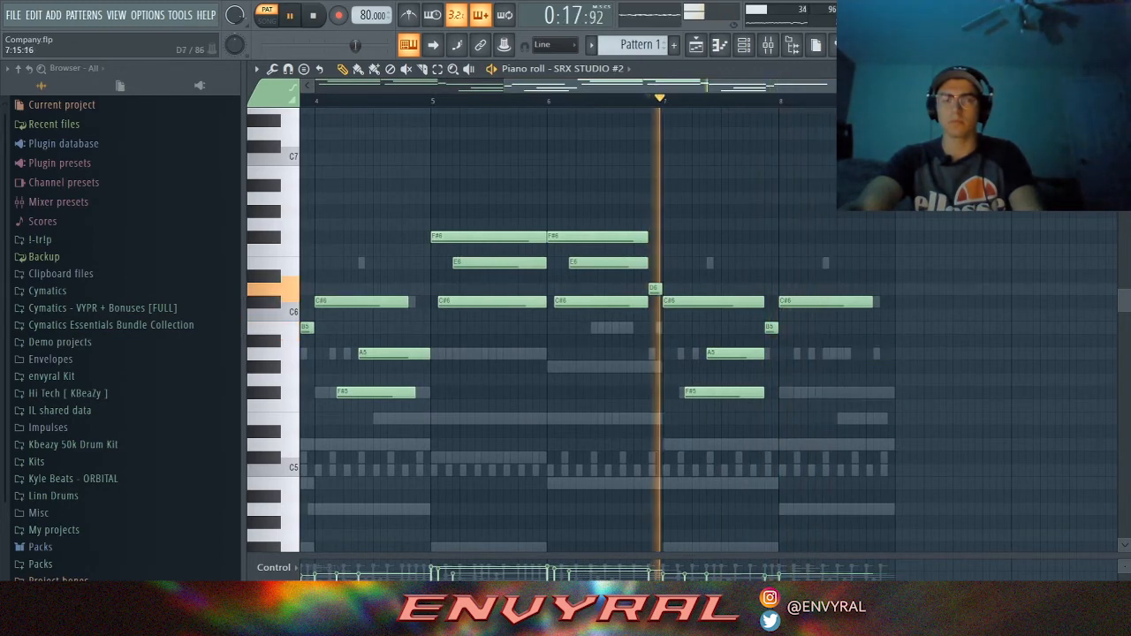
scroll(565, 327, "up", 1)
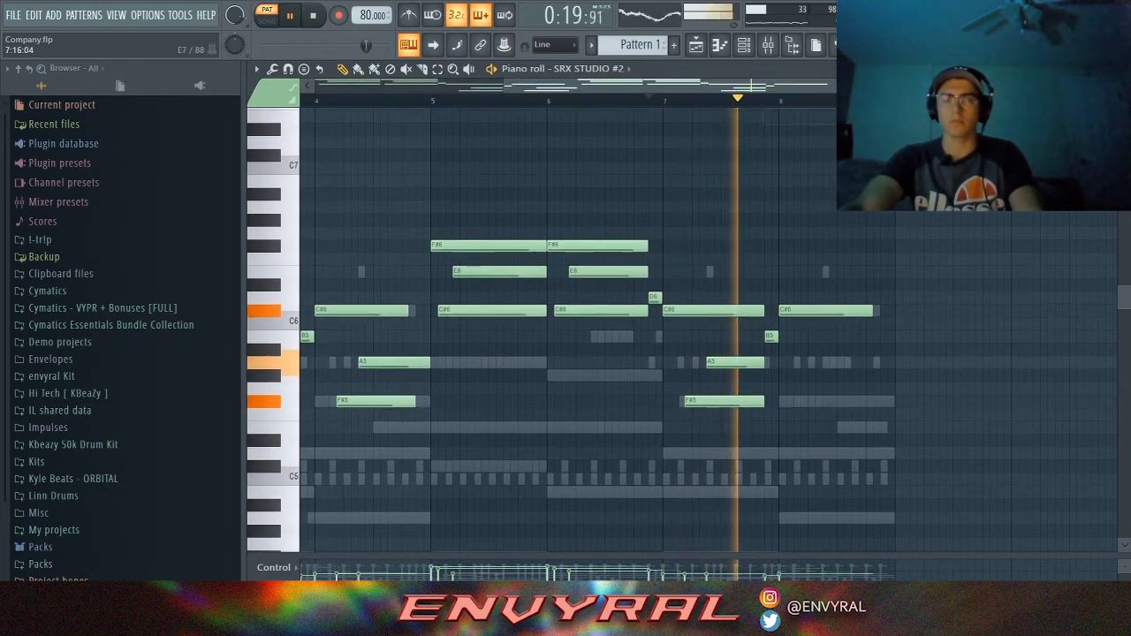
left_click(817, 285)
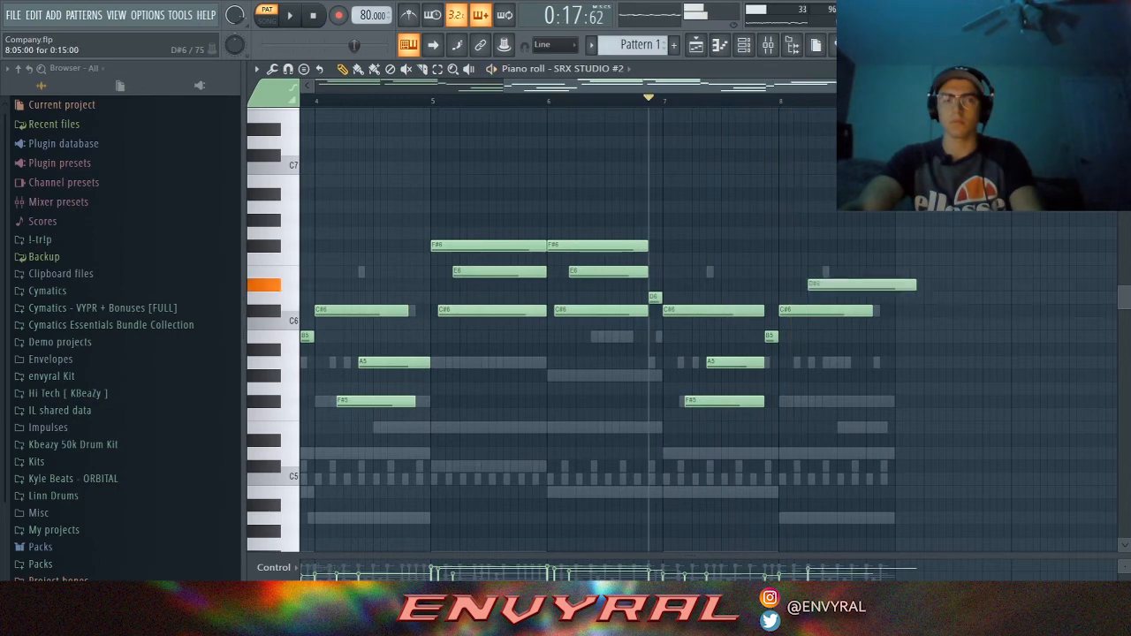
left_click_drag(817, 284, 818, 271)
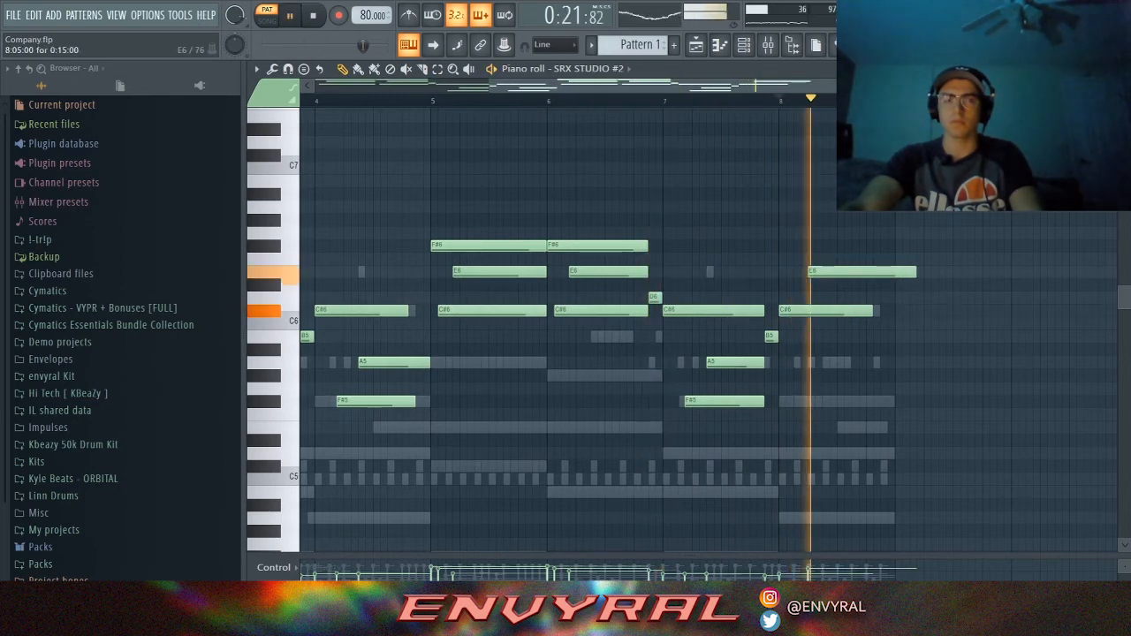
Vary the ending of bar 8 with a shortened E6, two C#6 notes and short F#5, A5 and B5 notes.
key("space")
key("space")
left_click_drag(849, 272, 857, 276)
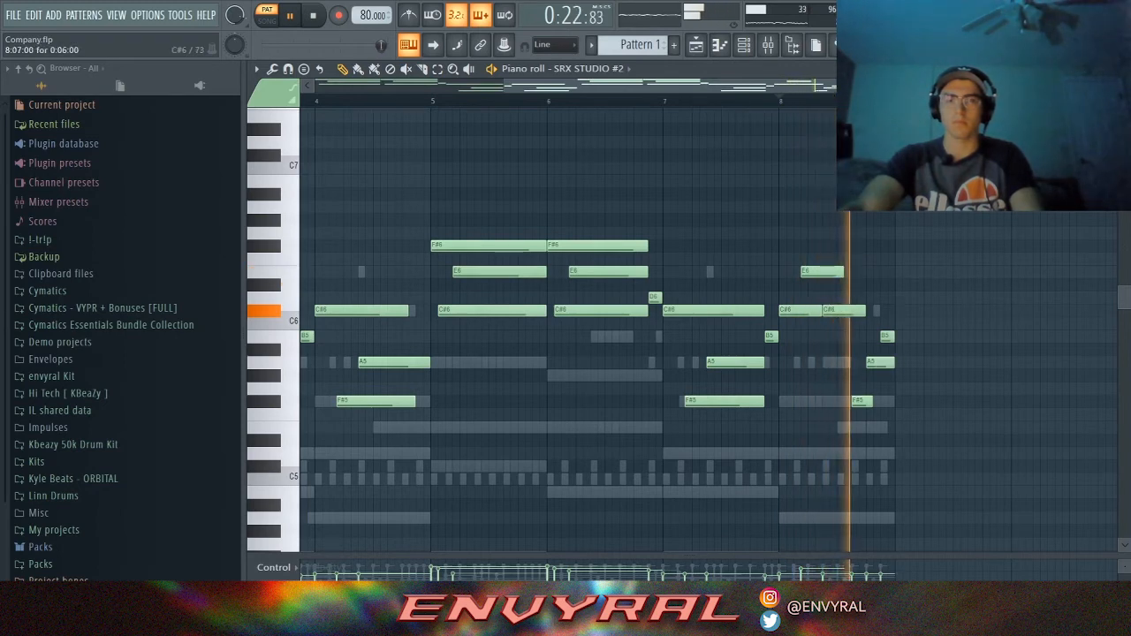
left_click_drag(864, 311, 878, 311)
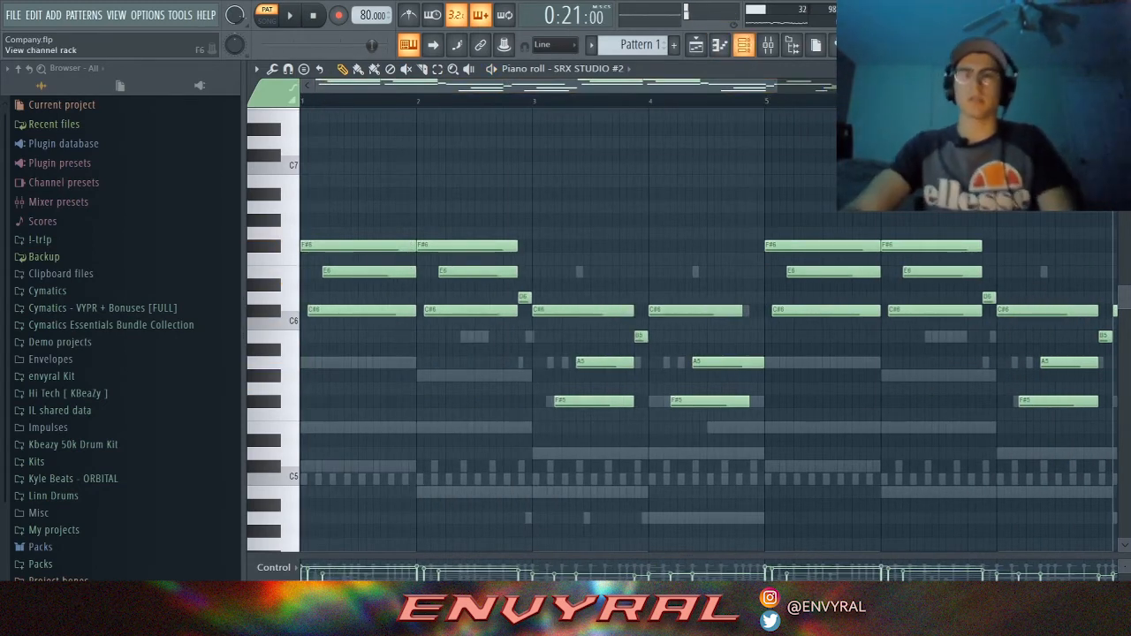
Mute the SRX STUDIO #2 channel.
key("F6")
key("F6")
scroll(655, 331, "down", 2)
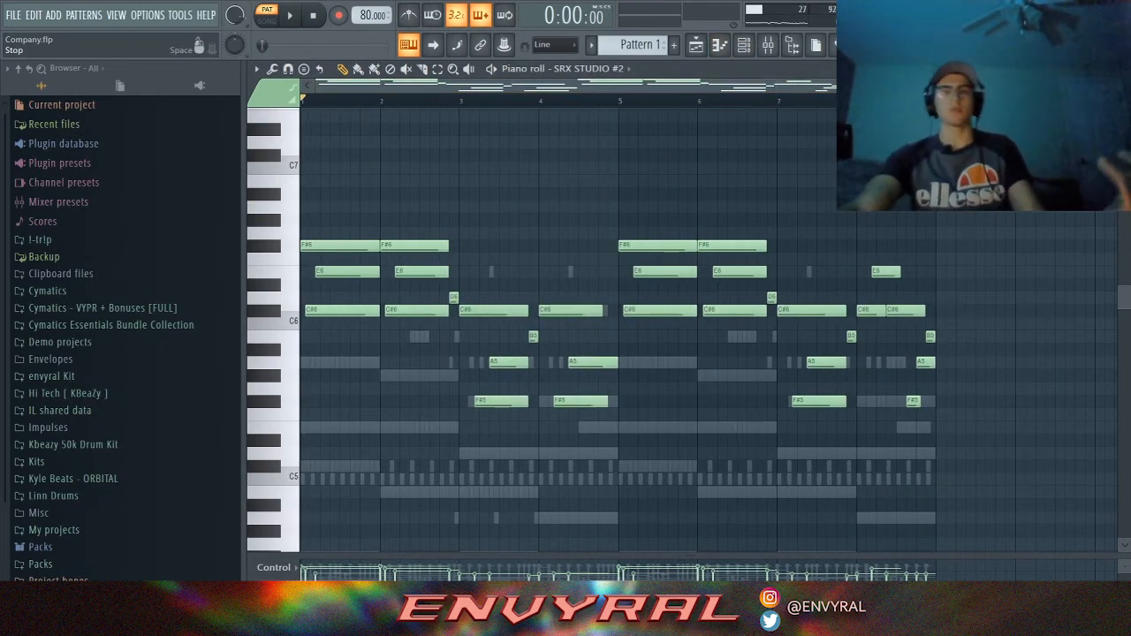
left_click(744, 44)
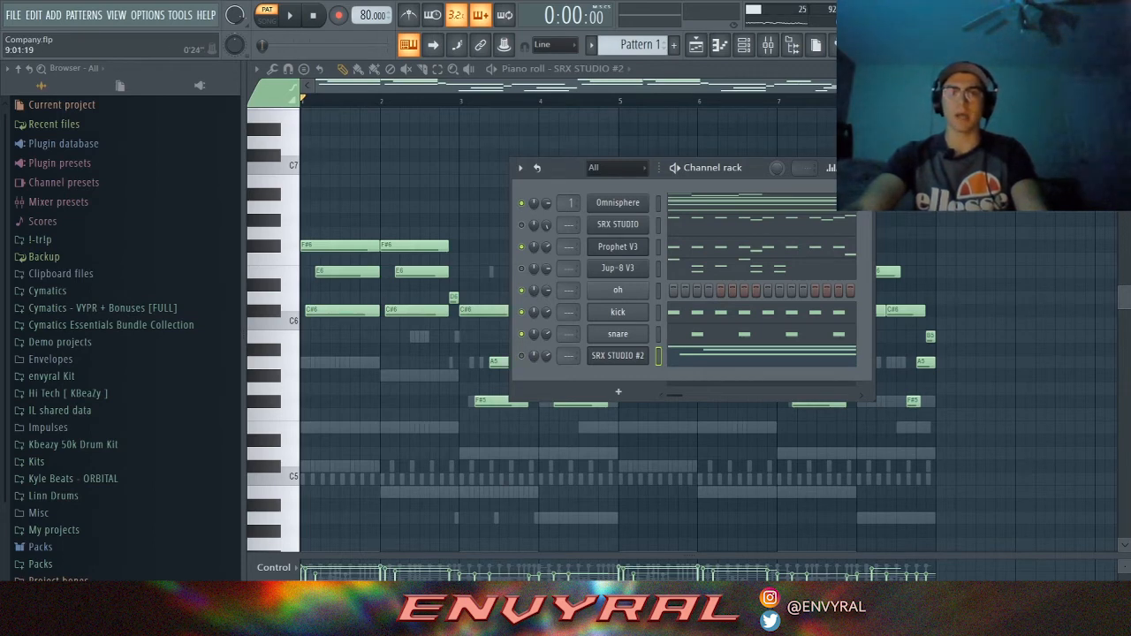
key("F6")
scroll(568, 354, "down", 1)
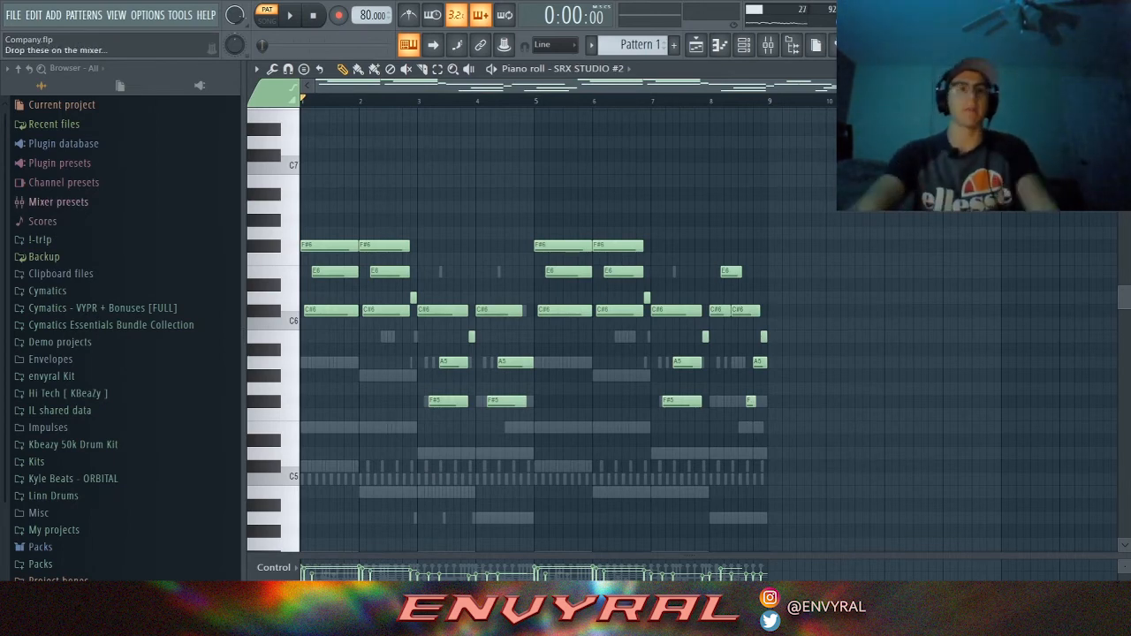
Add tamb, oh, hh, hh 2, cowbell and tom 1 to tom 3 drum channels, and select only the tamb channel.
scroll(322, 354, "up", 3)
key("F6")
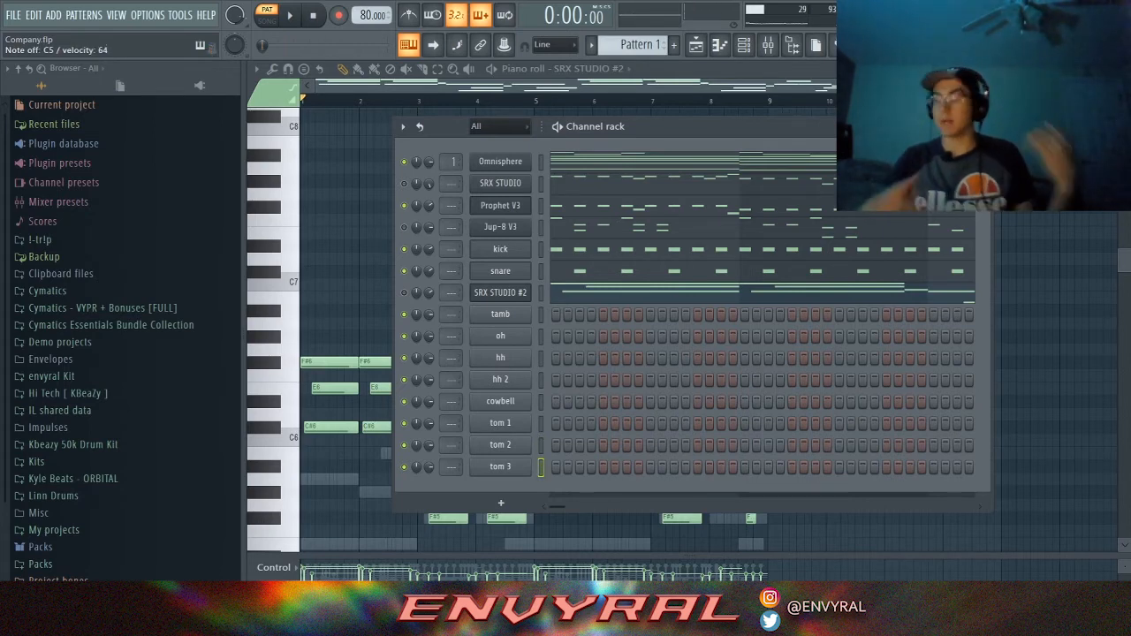
left_click(540, 314)
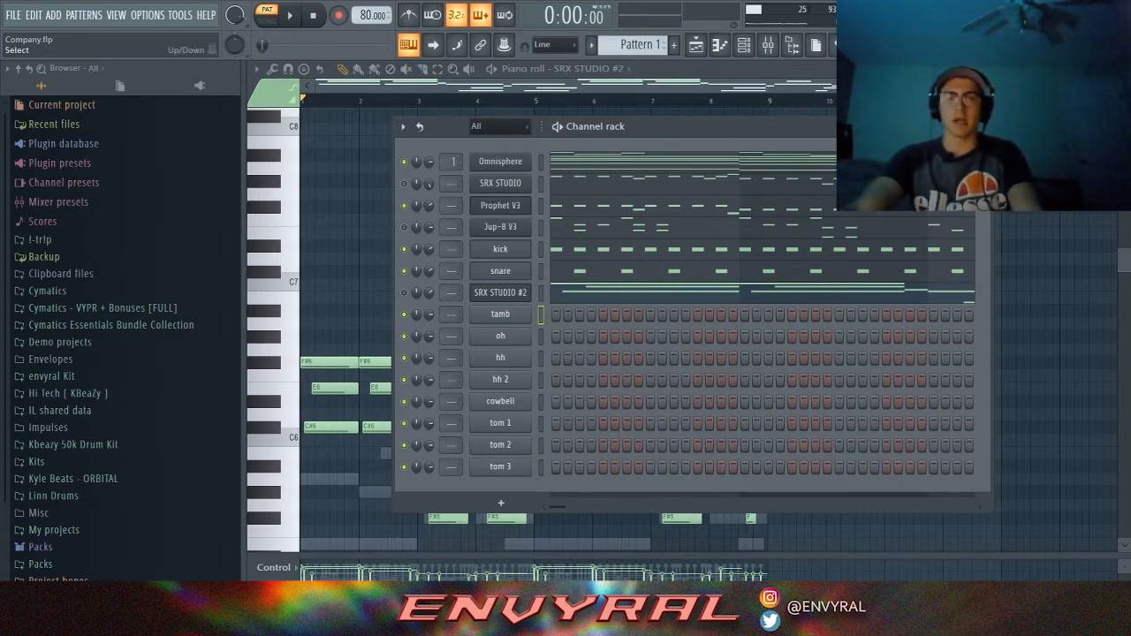
Place short C5 tamb hits, two in bar 1 and one late in bar 2, and play them with the beat.
right_click(478, 314)
left_click(499, 312)
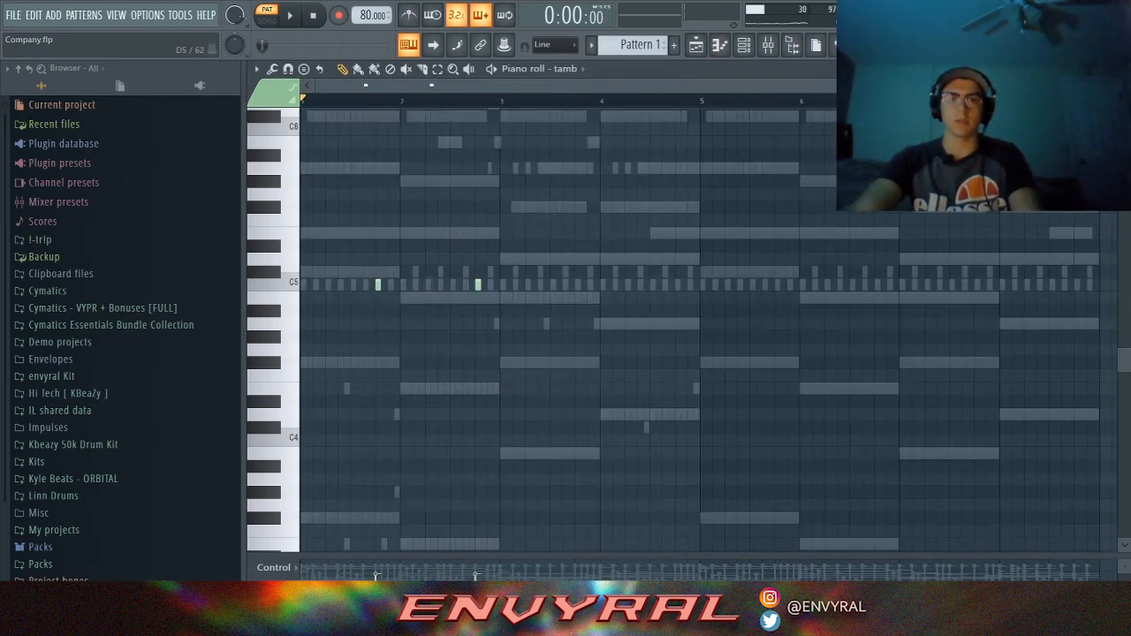
key("space")
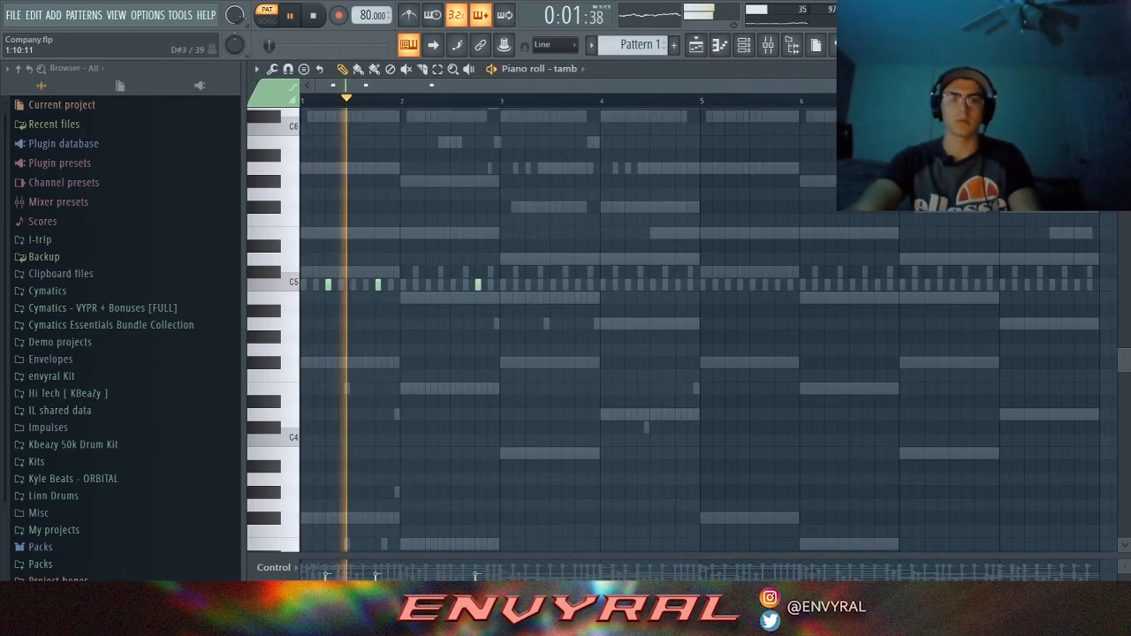
left_click_drag(424, 555, 424, 537)
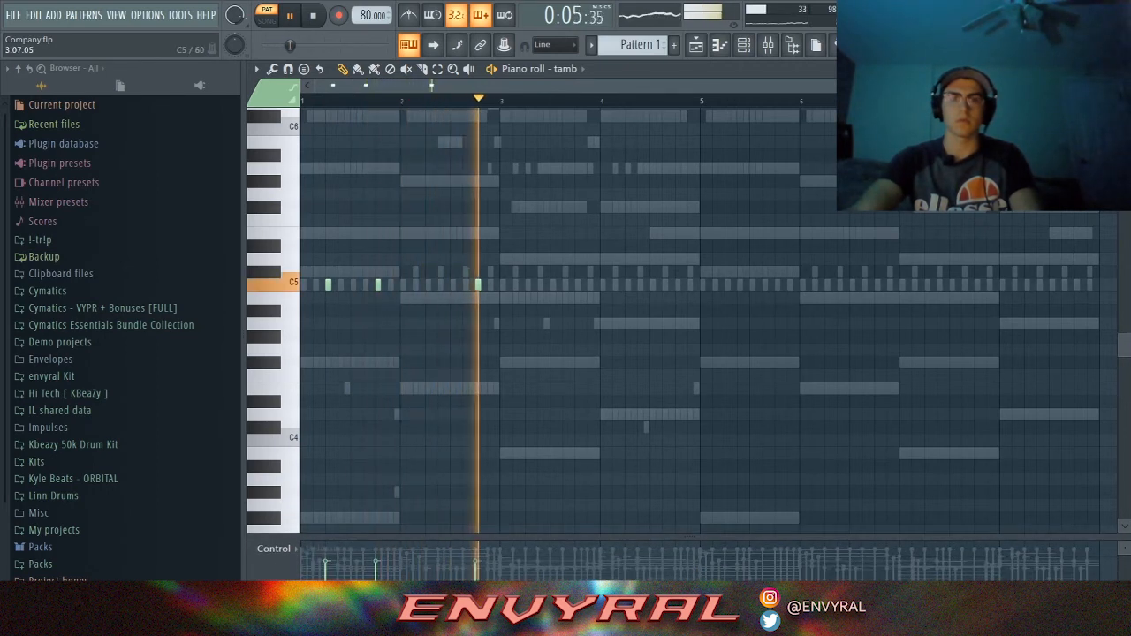
Duplicate the two-bar tamb pattern into bars 3 and 4.
key("space")
key("ctrl+a")
key("ctrl+b")
key("ctrl+d")
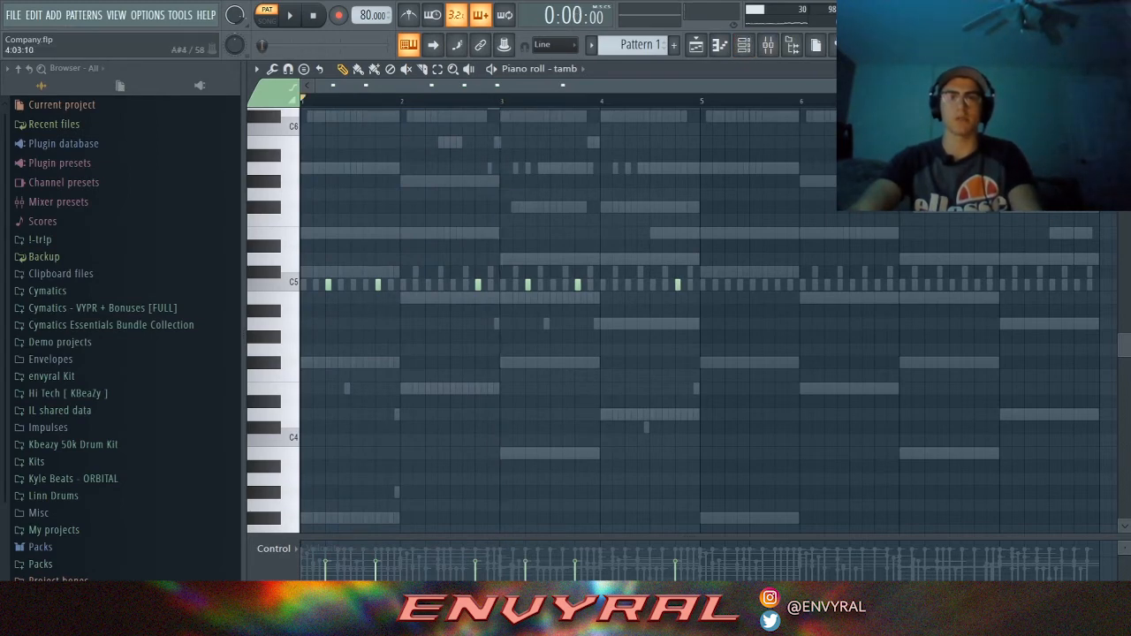
Fill bar 1 of the hh 2 channel with sixteenth-note C5 hits and play them.
left_click(744, 44)
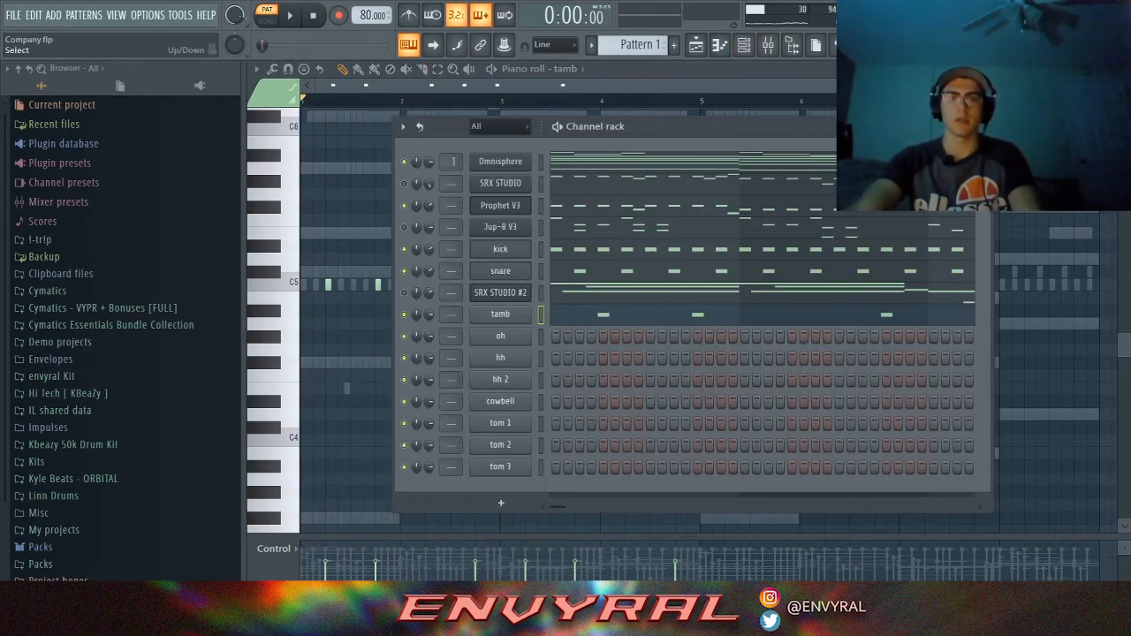
right_click(530, 334)
left_click(563, 334)
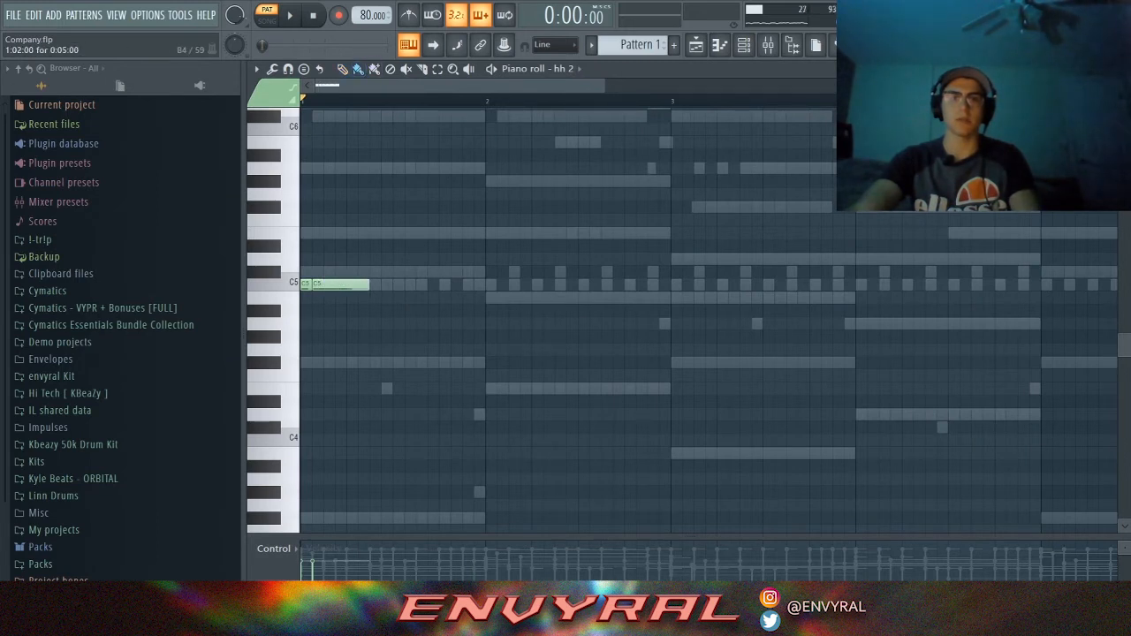
left_click_drag(323, 283, 484, 283)
key("space")
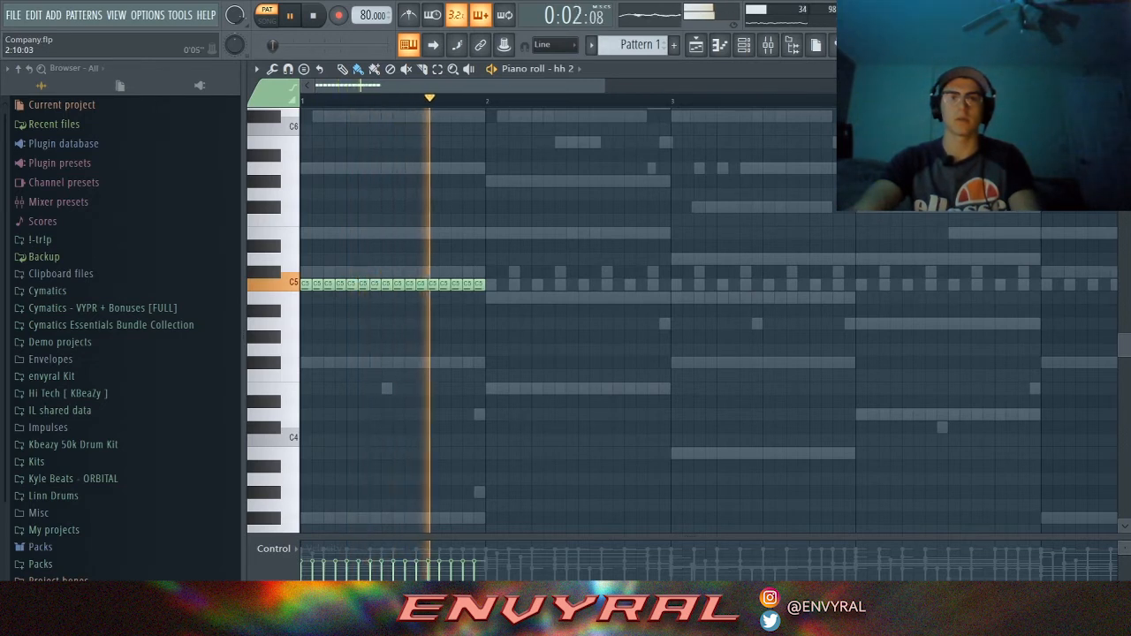
Lower the velocity of every second hh 2 hit in bar 1 to around 20% and play the pattern.
key("space")
left_click_drag(597, 85, 486, 85)
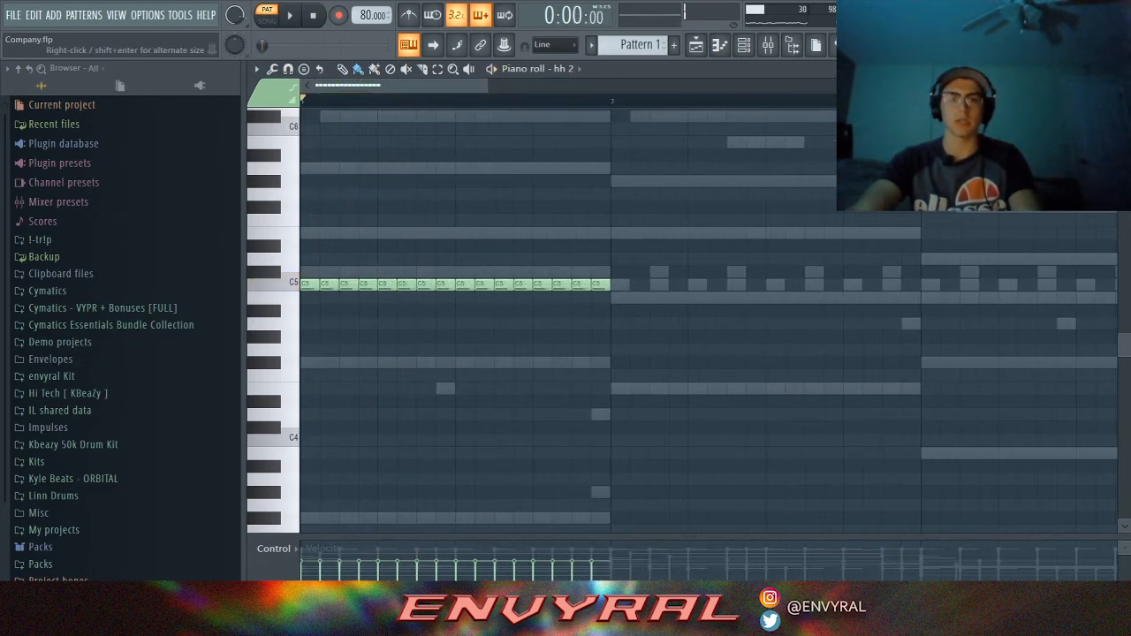
left_click_drag(308, 535, 308, 321)
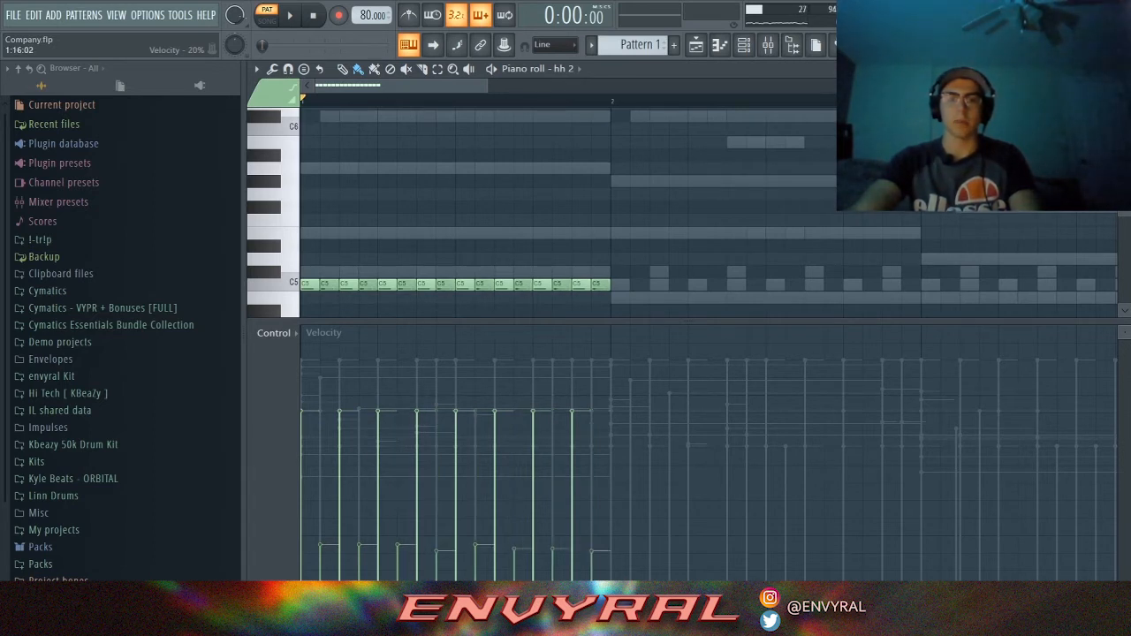
key("space")
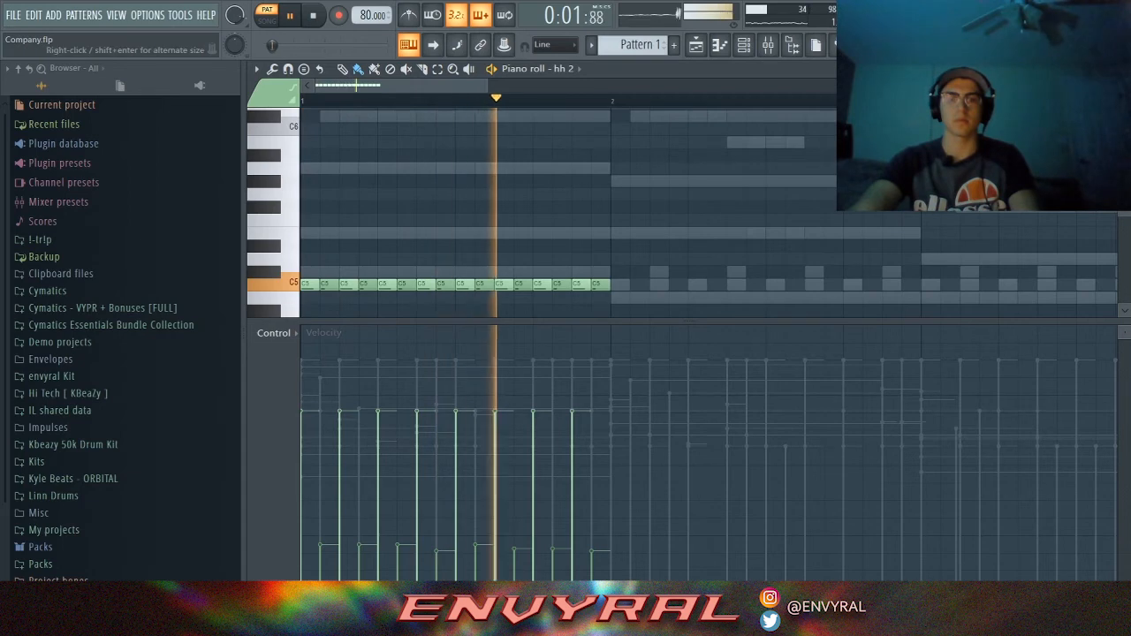
key("space")
left_click_drag(308, 320, 309, 485)
Duplicate the one-bar hh 2 pattern through bars 2 to 4 and remove the extra copy in bar 5.
left_click(744, 45)
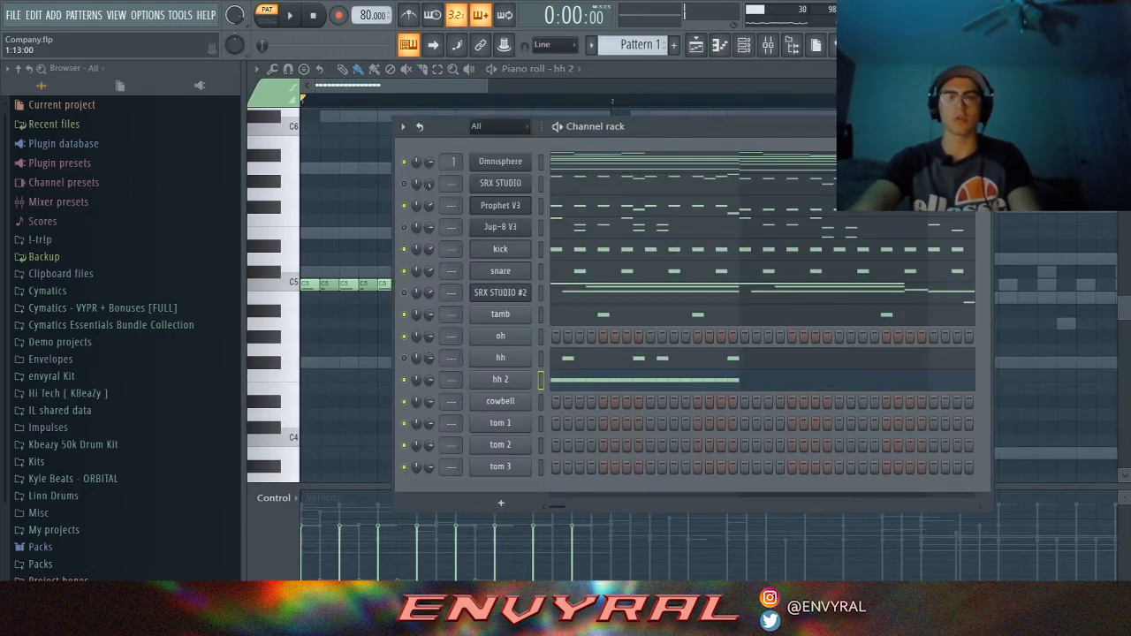
left_click(701, 383)
left_click(701, 384)
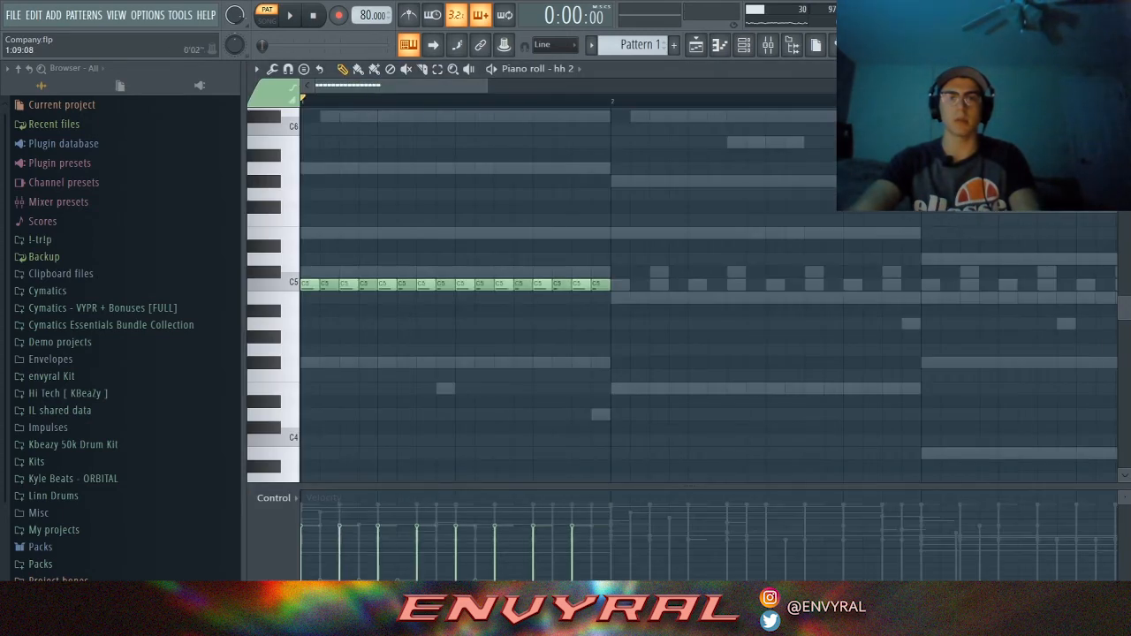
scroll(464, 100, "down", 3)
left_click_drag(376, 100, 301, 100)
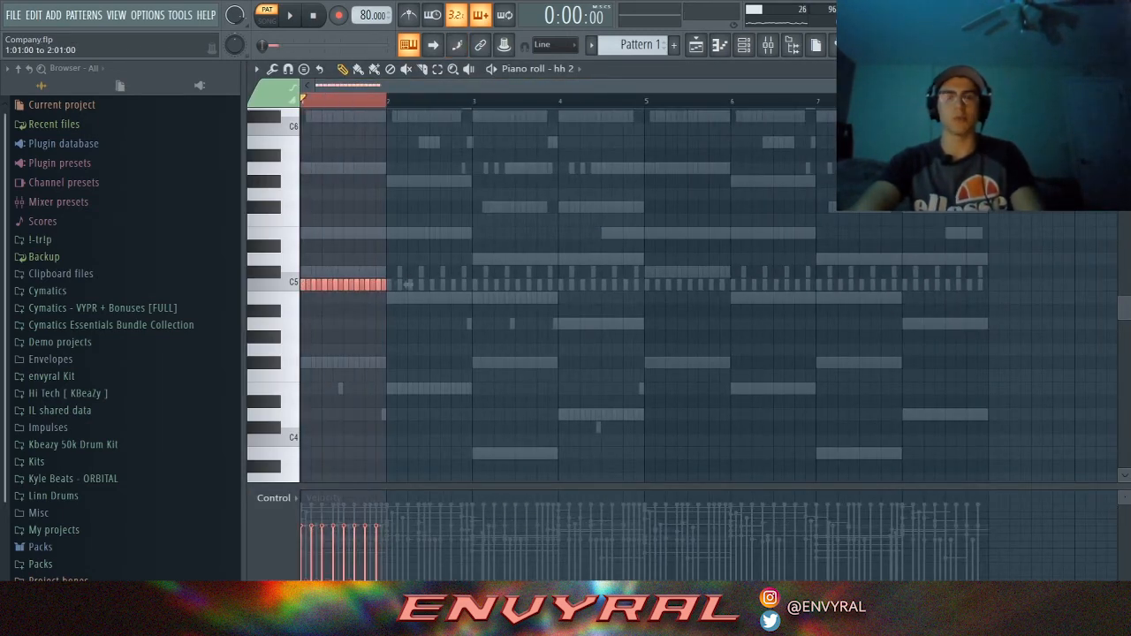
key("ctrl+b")
key("ctrl+b")
key("ctrl+b")
key("ctrl+b")
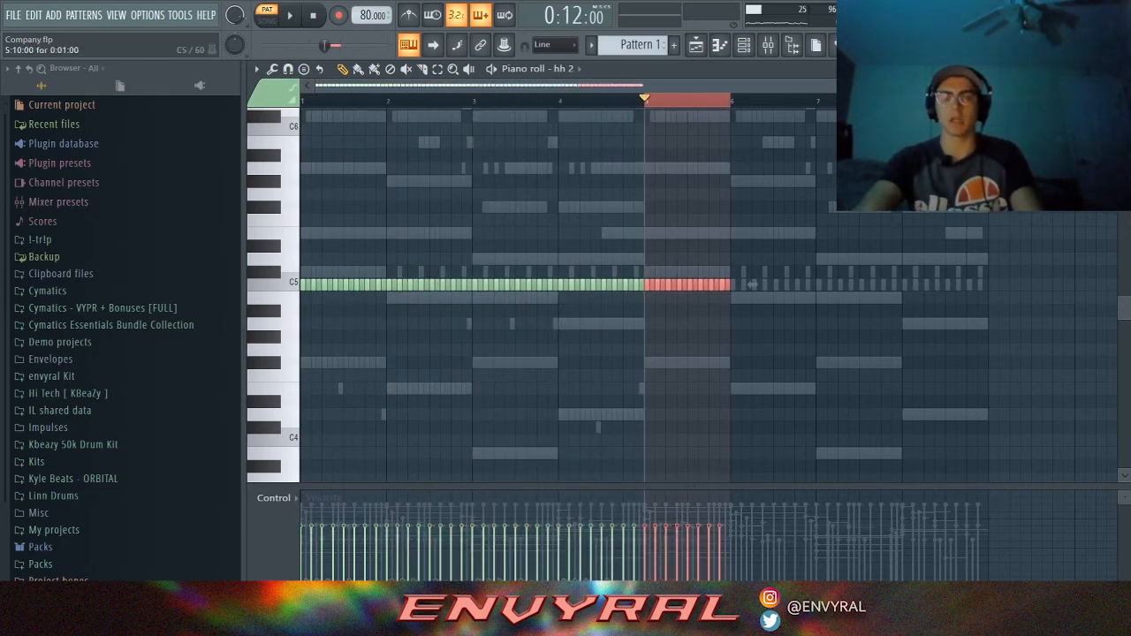
key("Delete")
Place a short C5 cowbell hit on the seventh sixteenth of bar 1 and play it with the beat.
left_click(743, 44)
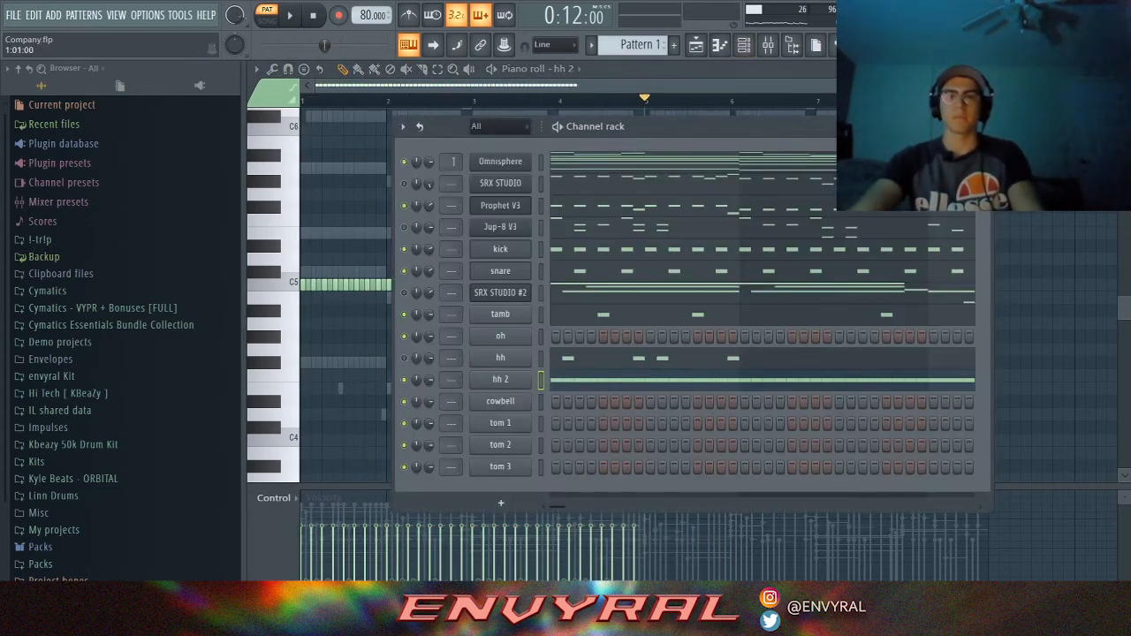
right_click(500, 400)
left_click(500, 469)
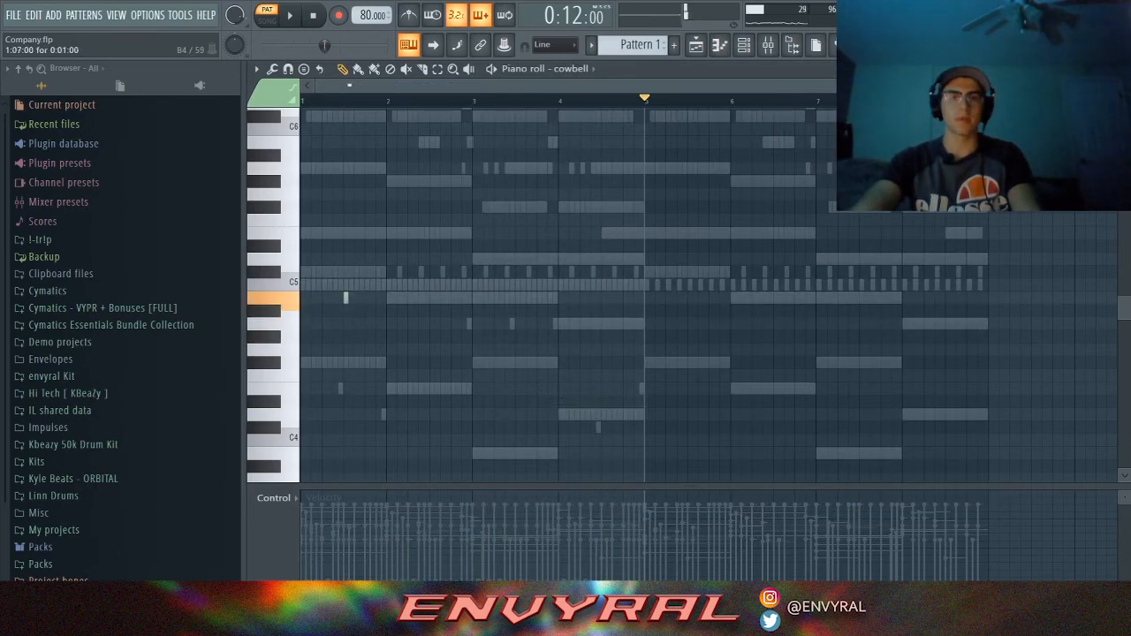
key("space")
right_click(324, 284)
left_click(334, 284)
left_click(312, 15)
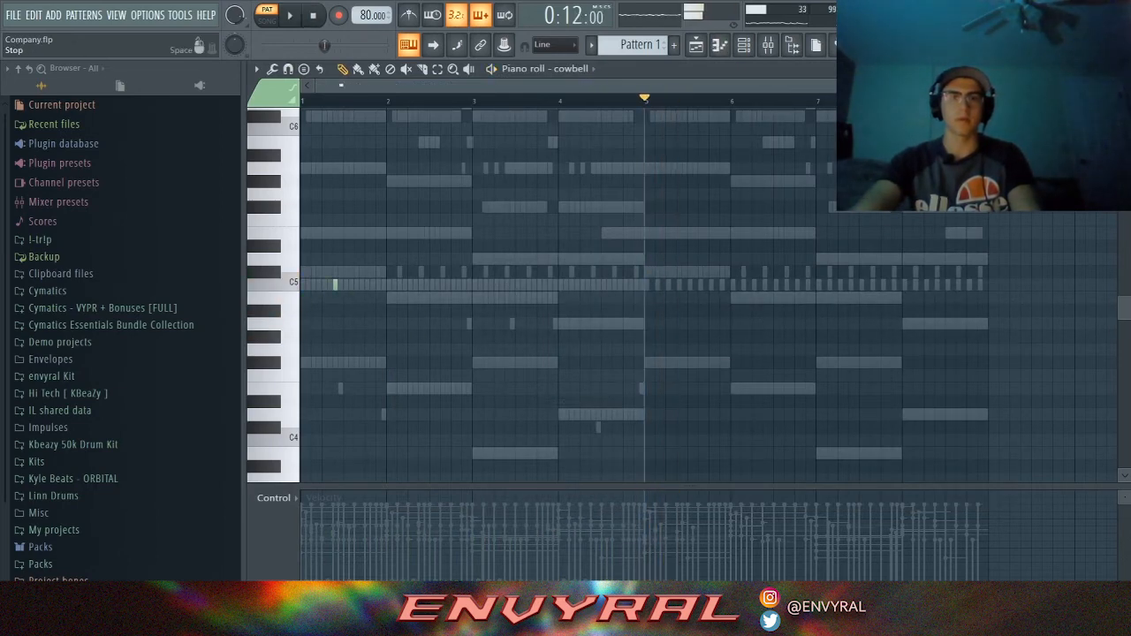
left_click(313, 15)
key("space")
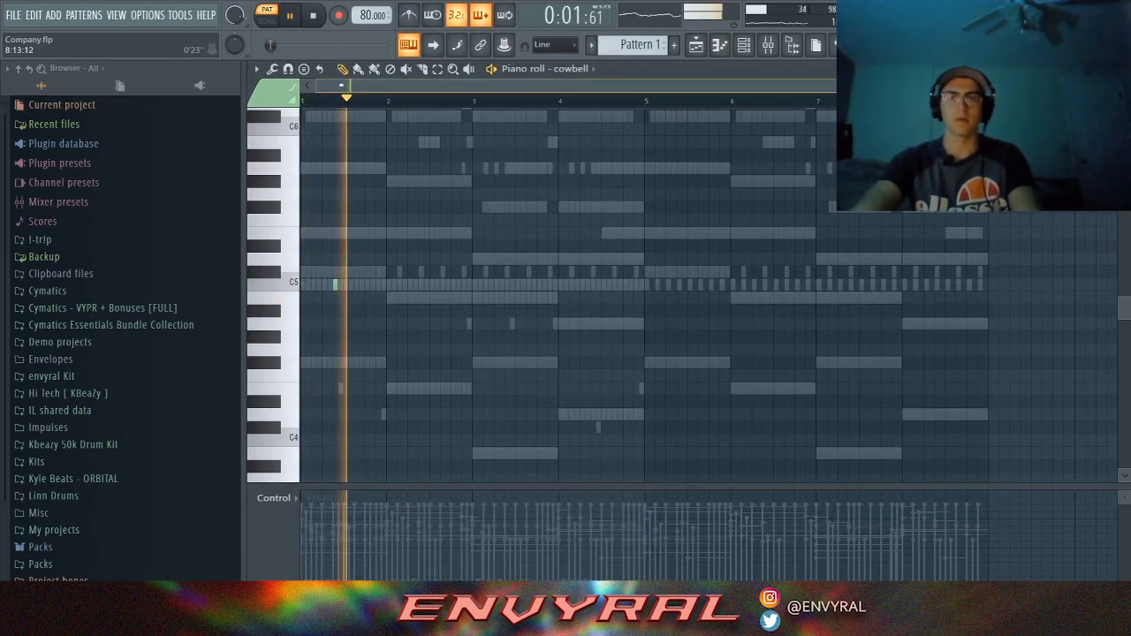
Move the cowbell hit to the tenth sixteenth of bar 1 and play it against the other channels.
scroll(369, 297, "up", 3)
key("space")
key("space")
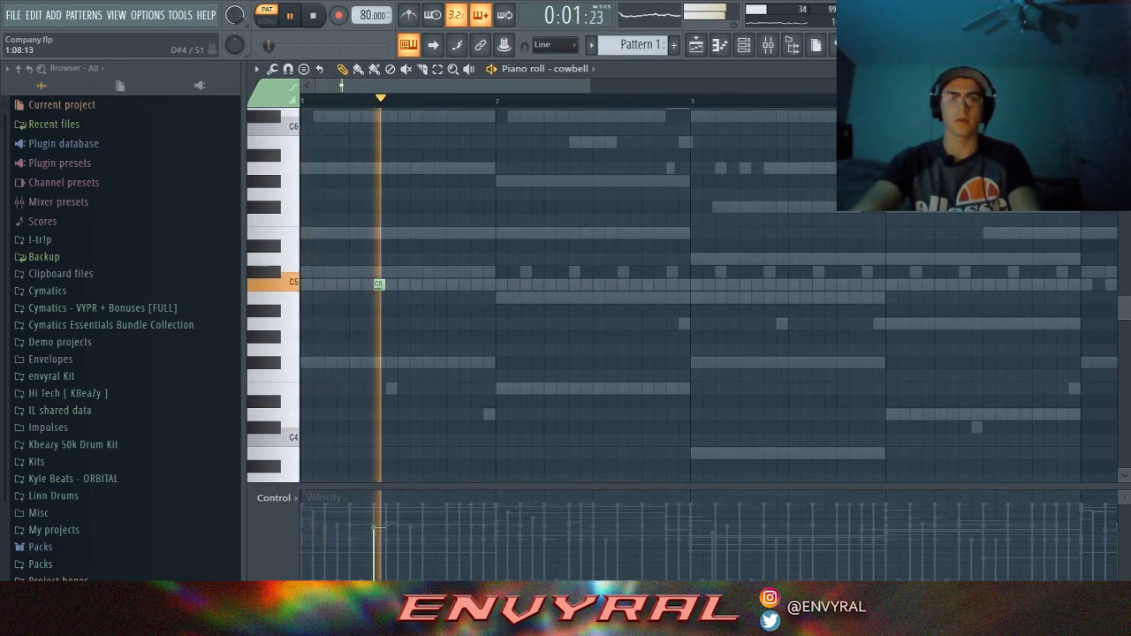
key("space")
key("space")
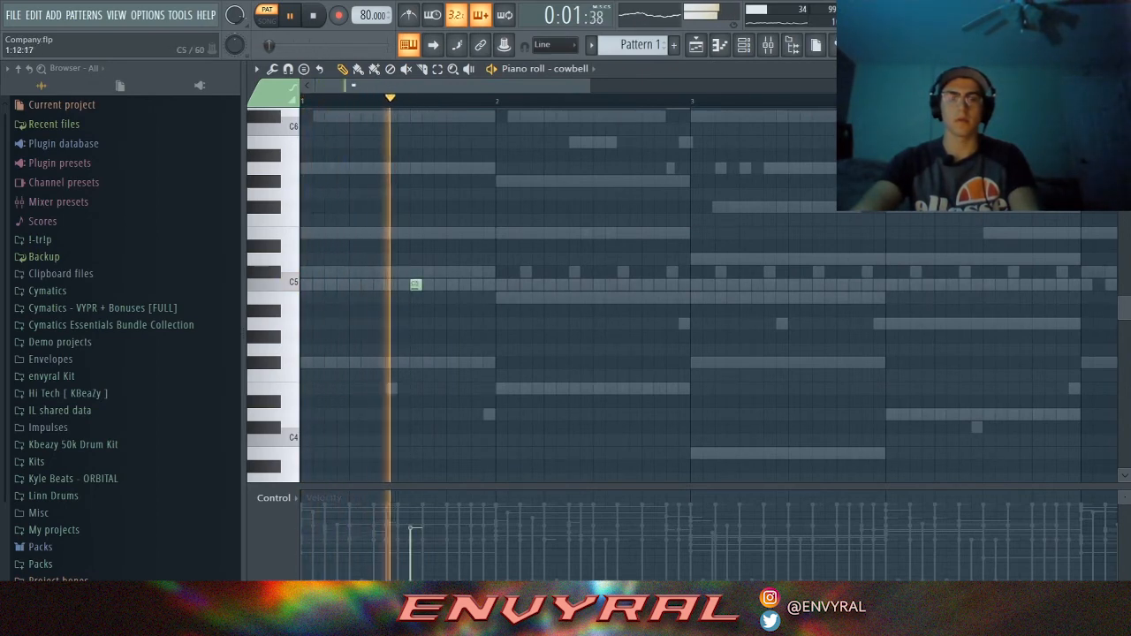
key("F6")
key("space")
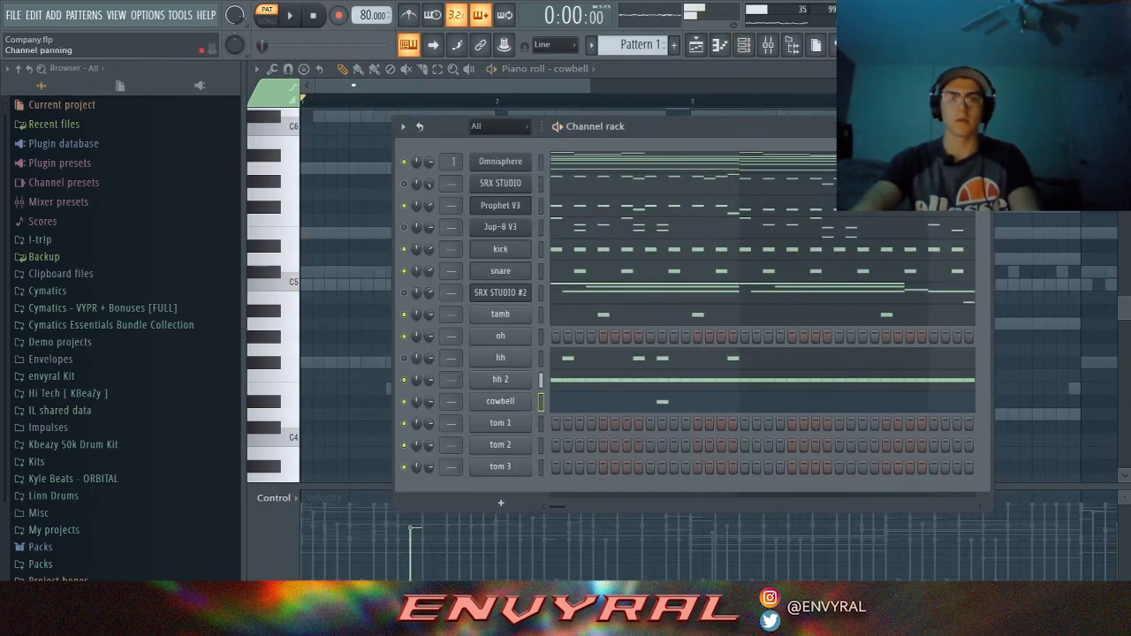
key("space")
key("F7")
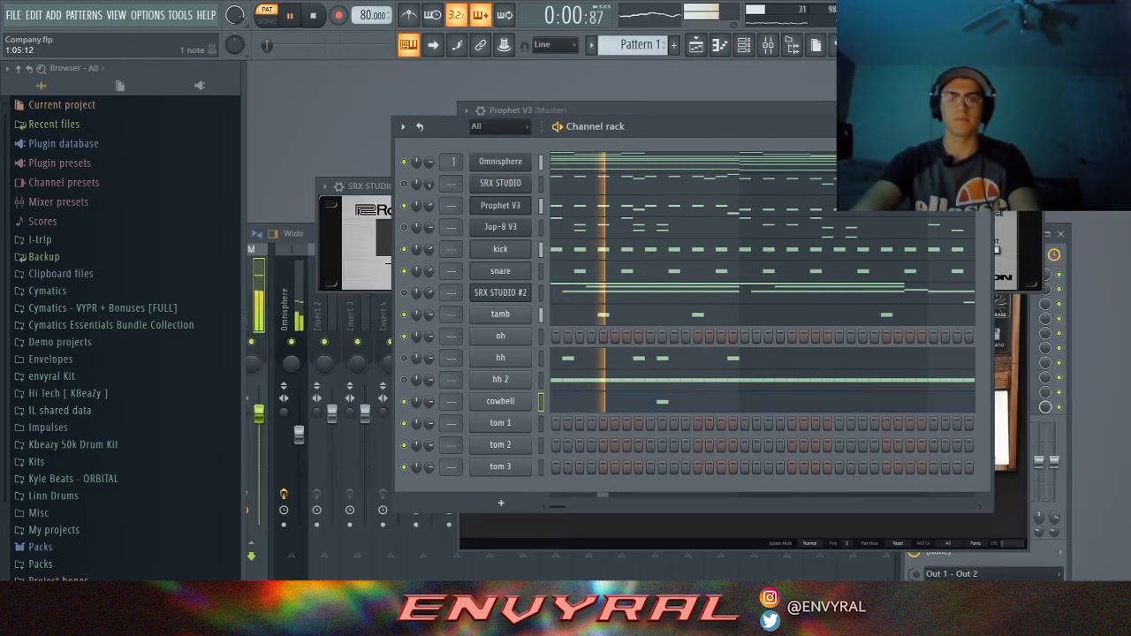
key("F7")
key("space")
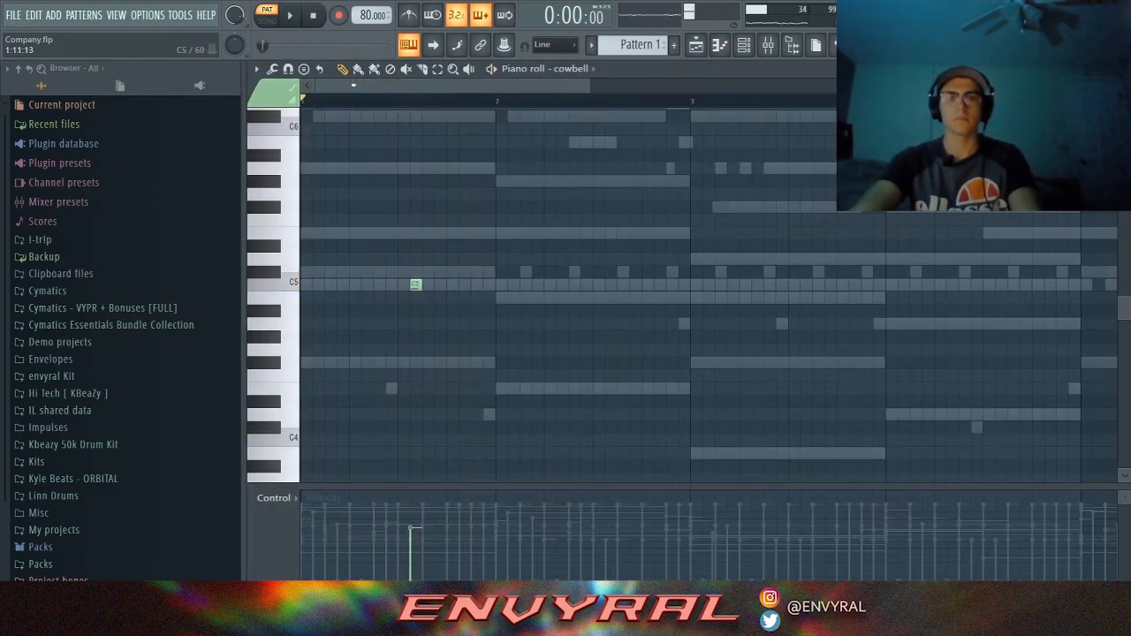
Try the cowbell hit on the twelfth sixteenth of bar 1, play it, and settle on the eighth sixteenth.
right_click(415, 284)
key("space")
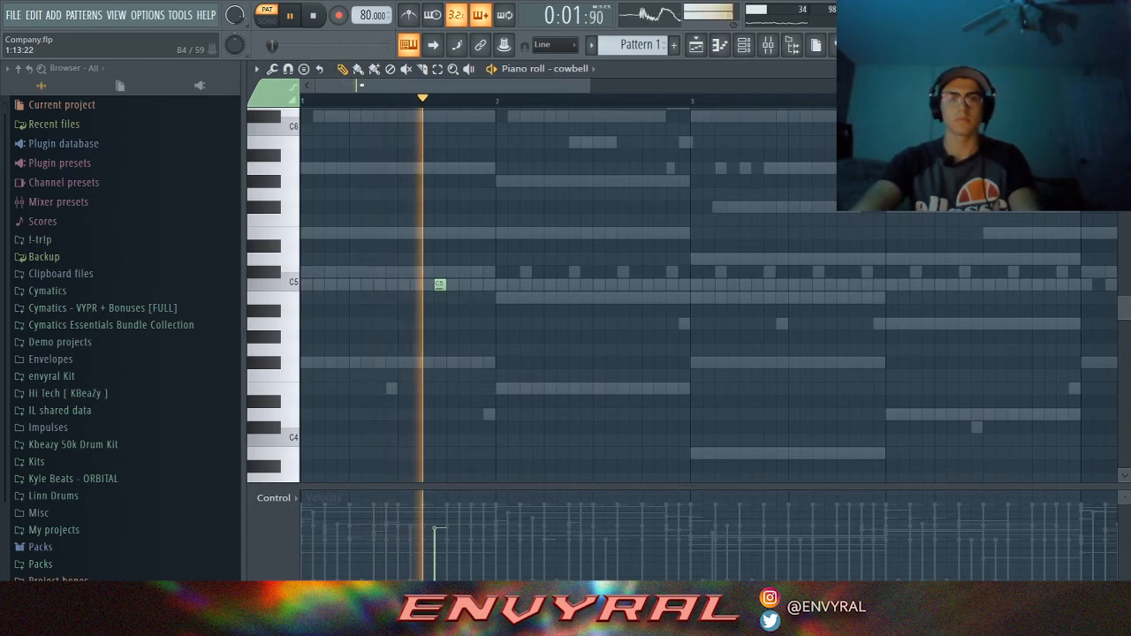
key("space")
Place short, reduced-velocity C5 oh hits on the fifteenth sixteenth of bar 1 and the eleventh sixteenth of bar 2, and play them.
key("space")
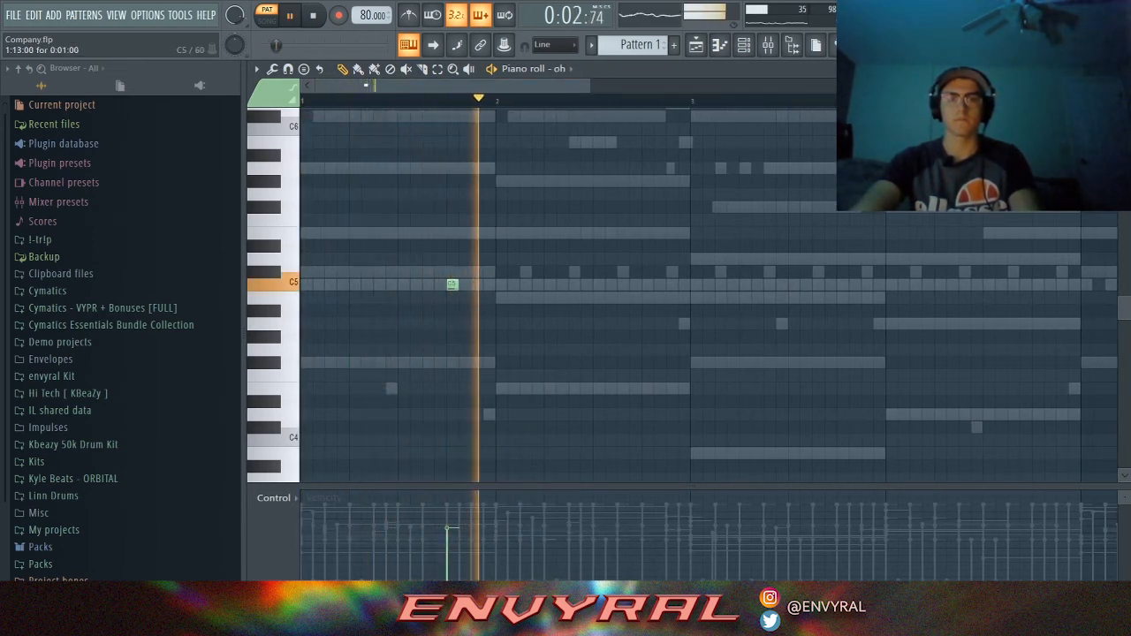
key("space")
key("space")
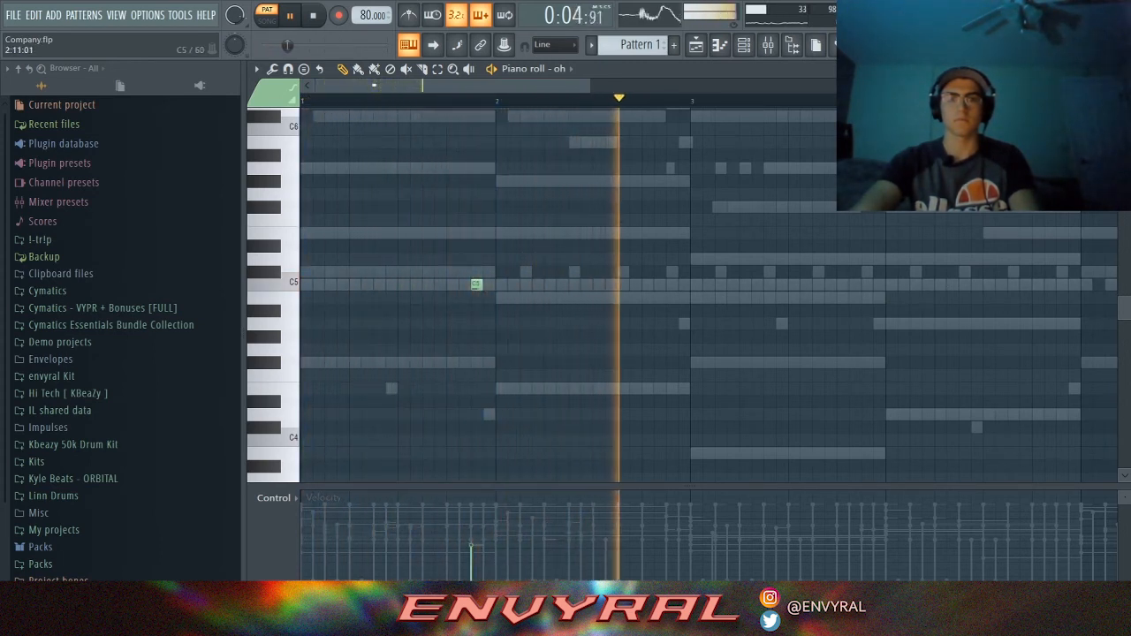
left_click(622, 284)
key("space")
key("space")
left_click(489, 99)
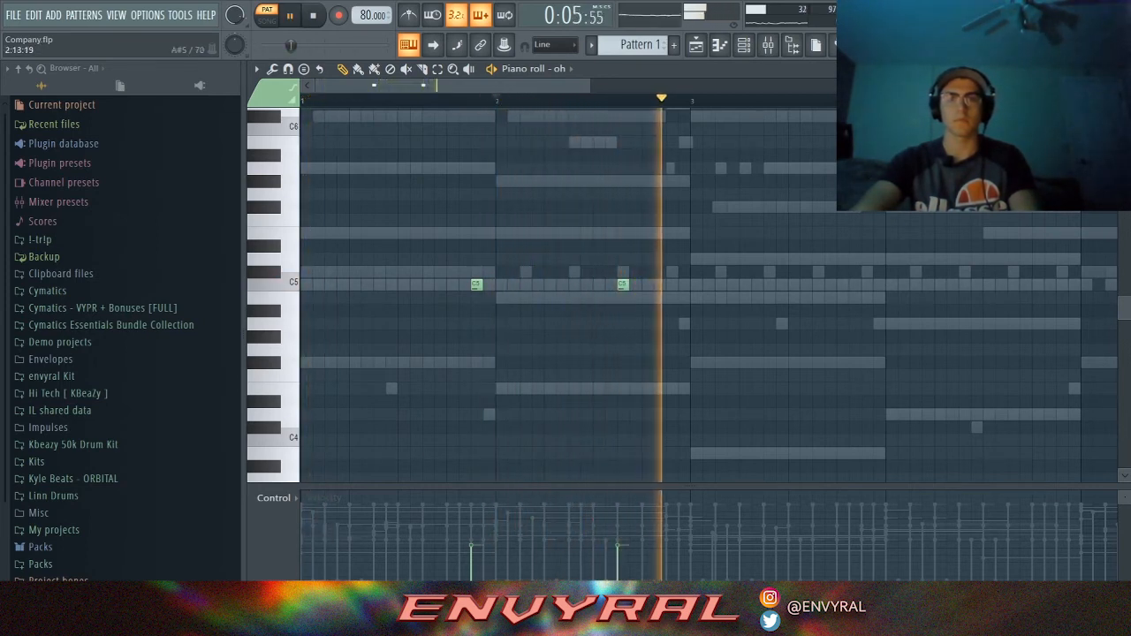
Duplicate the two-bar oh pattern into bars 3 and 4.
key("space")
key("ctrl+a")
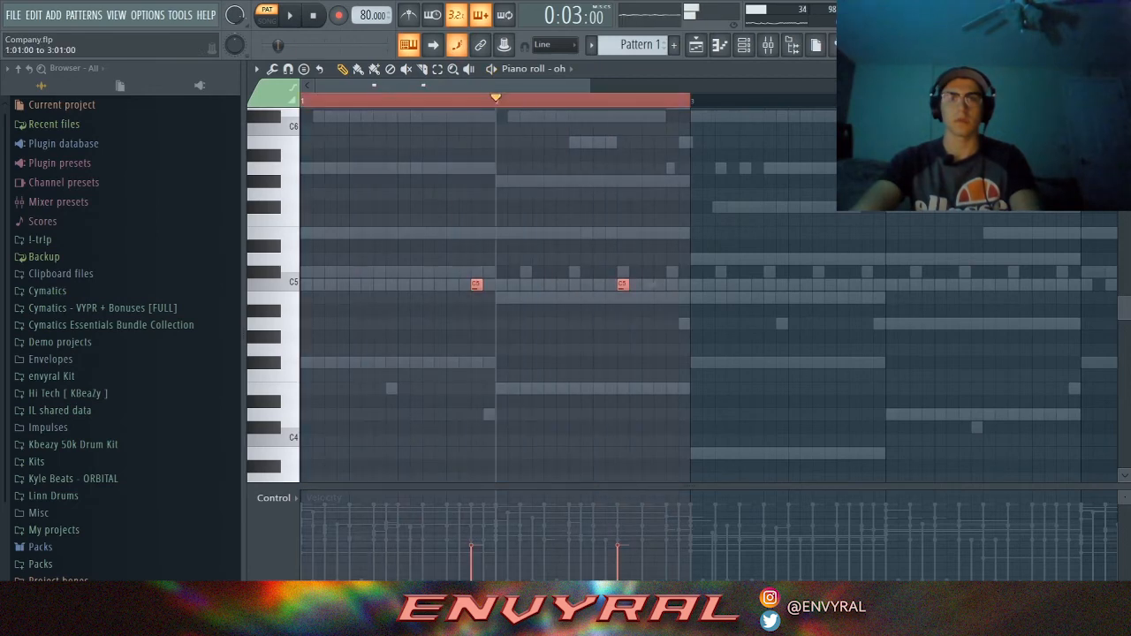
key("ctrl+b")
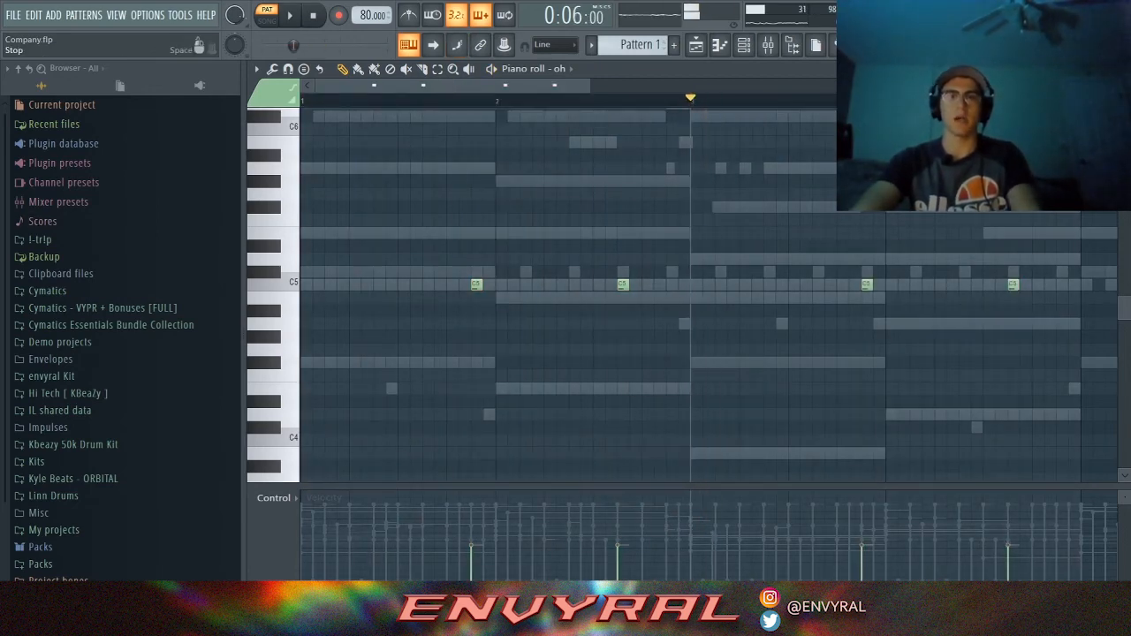
Program a fill in the second half of bar 4 with tom 1, tom 2 and tom 3, using C5 and B4 hits for tom 2.
left_click(744, 44)
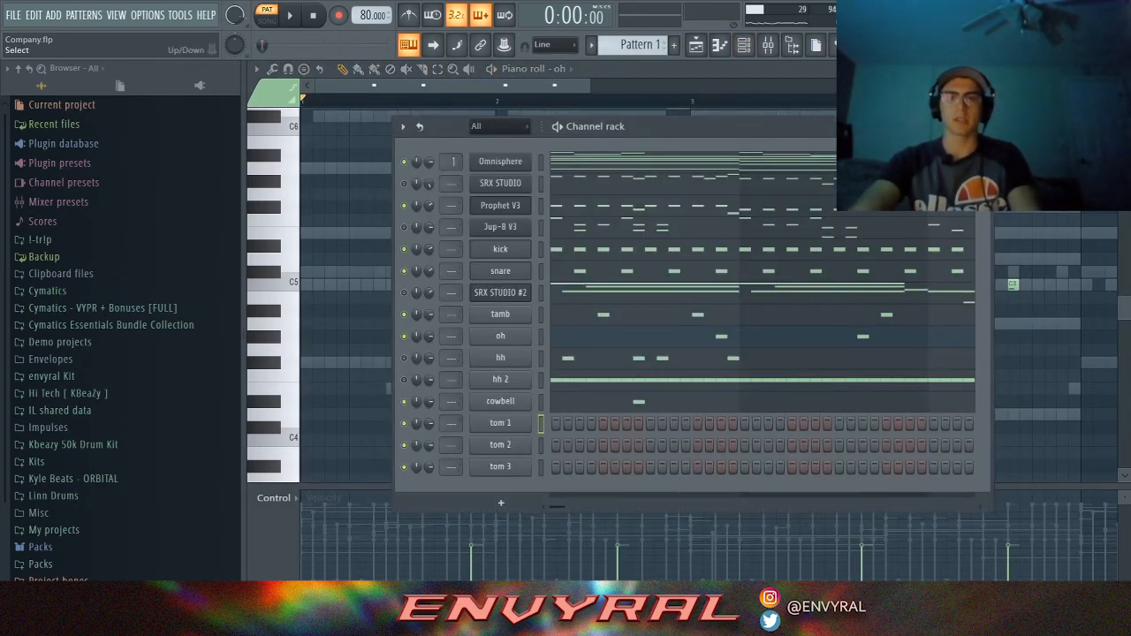
right_click(529, 419)
left_click(562, 422)
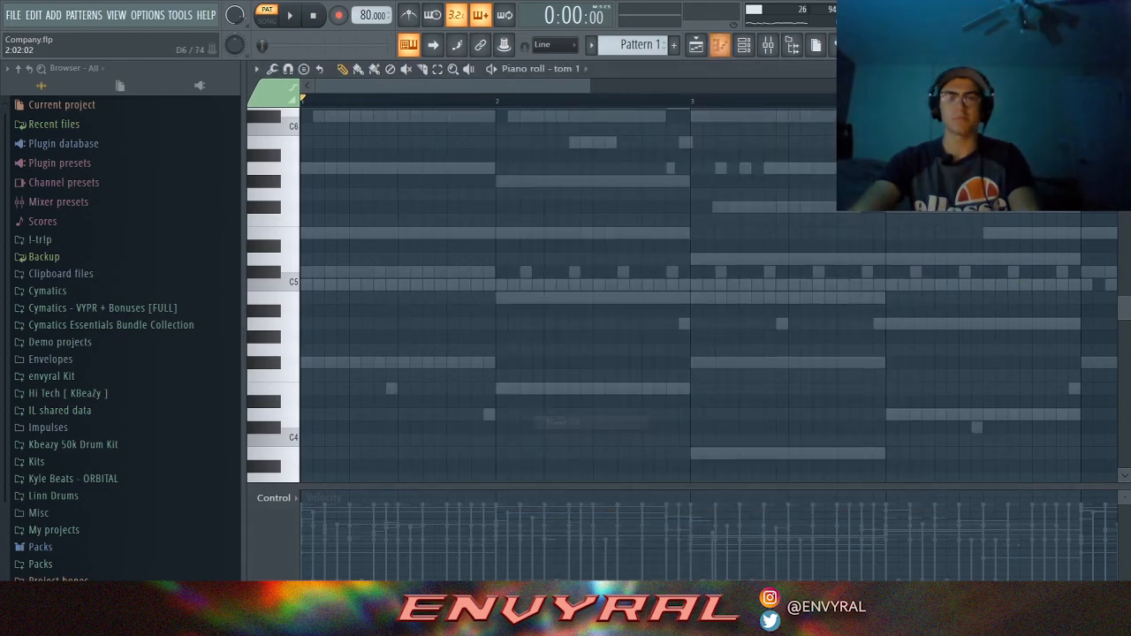
scroll(594, 88, "down", 3)
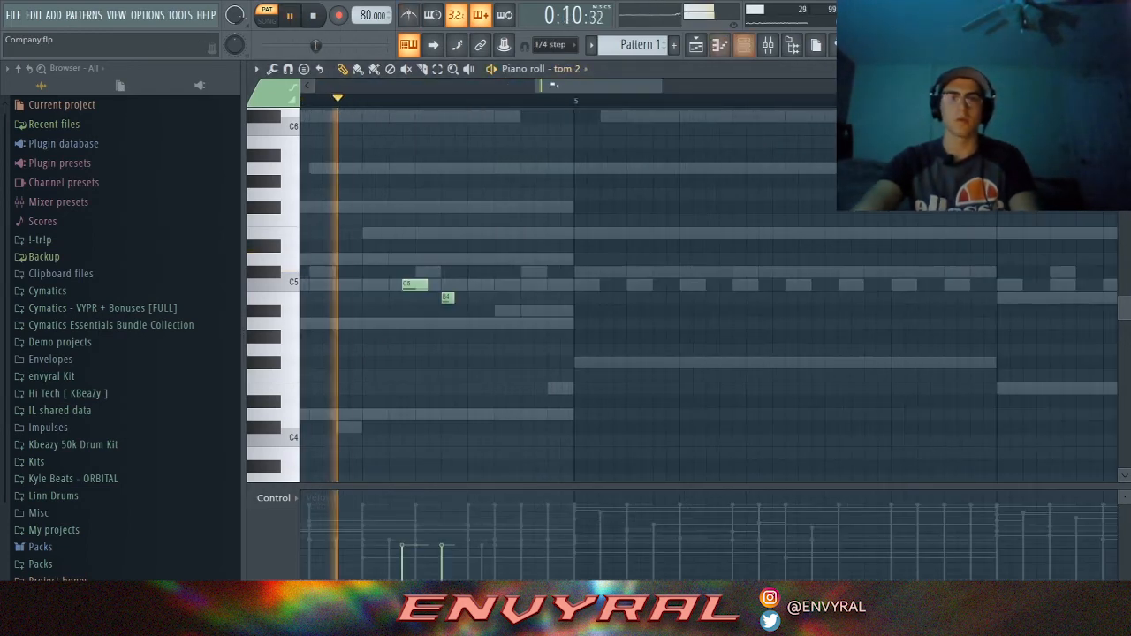
Play the tom fill in bar 4 together with the rest of the beat.
key("F6")
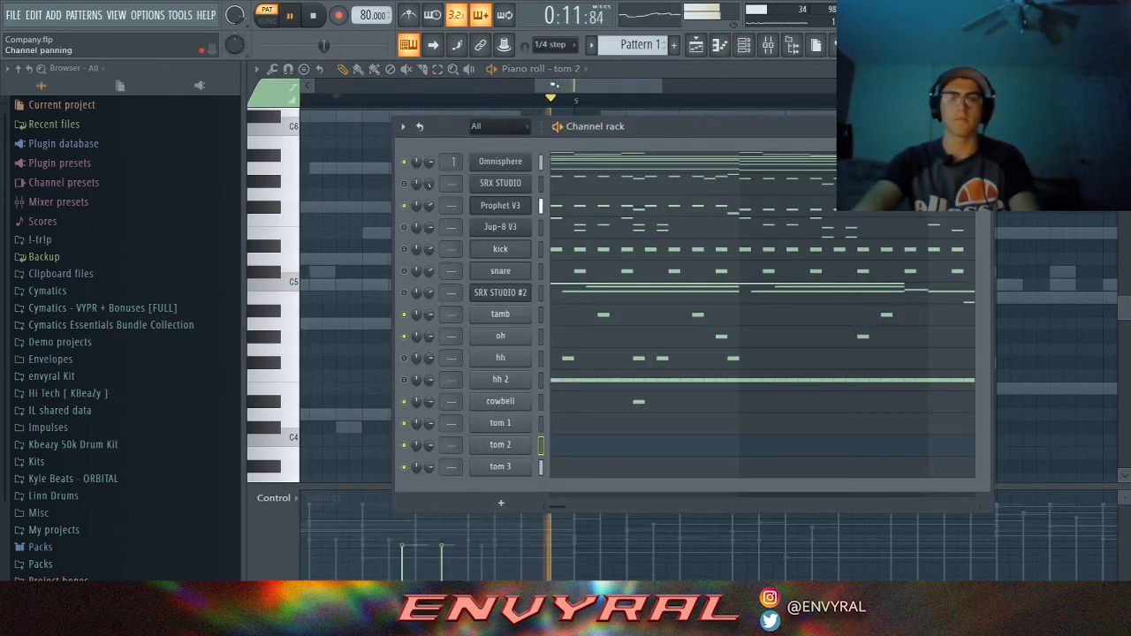
key("space")
key("space")
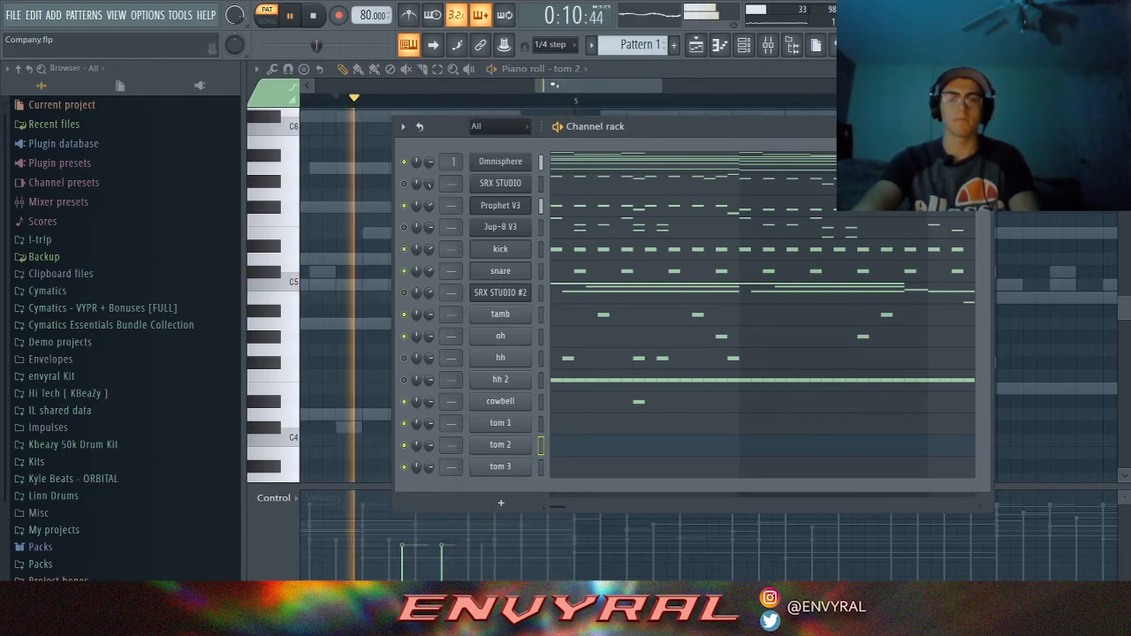
key("space")
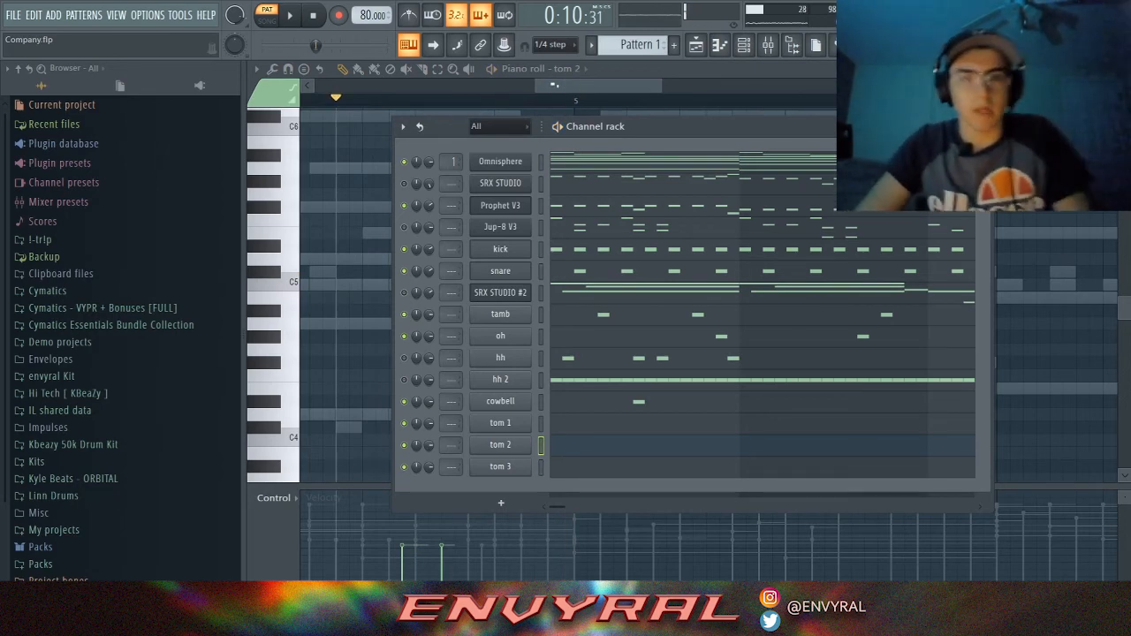
key("space")
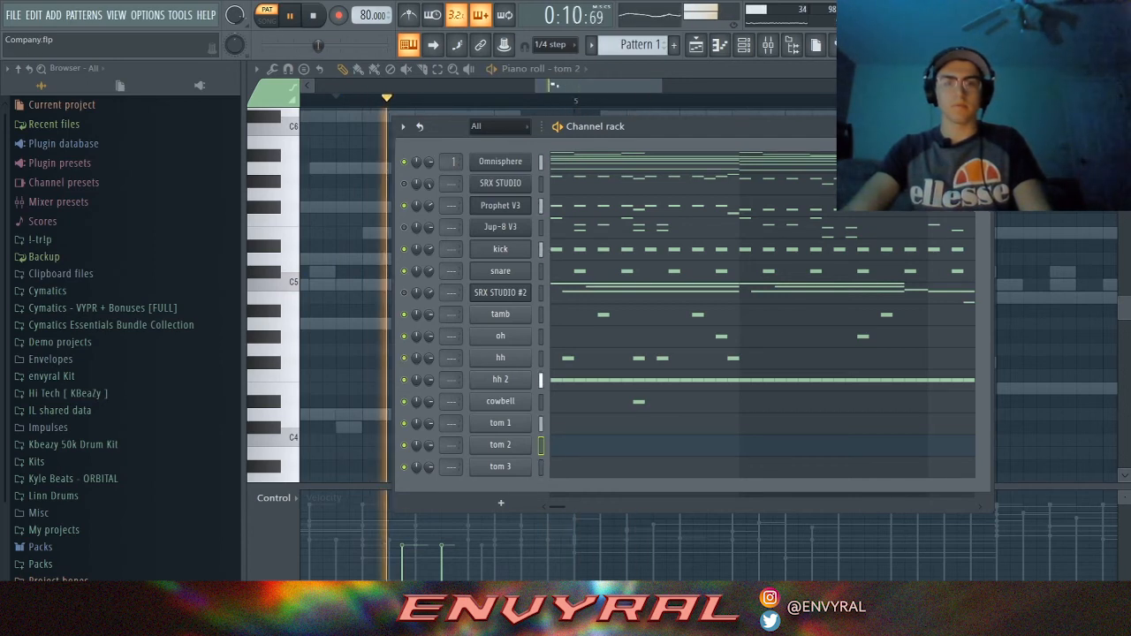
key("space")
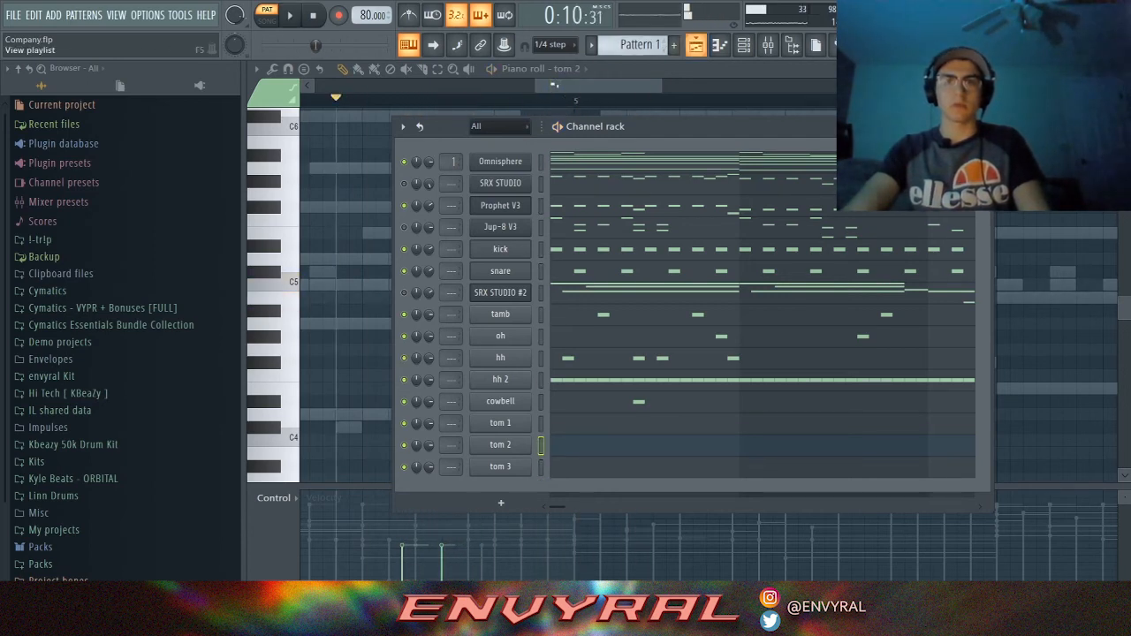
Review the arrangement of the separate channel patterns in the playlist and play it from bar 1.
key("F6")
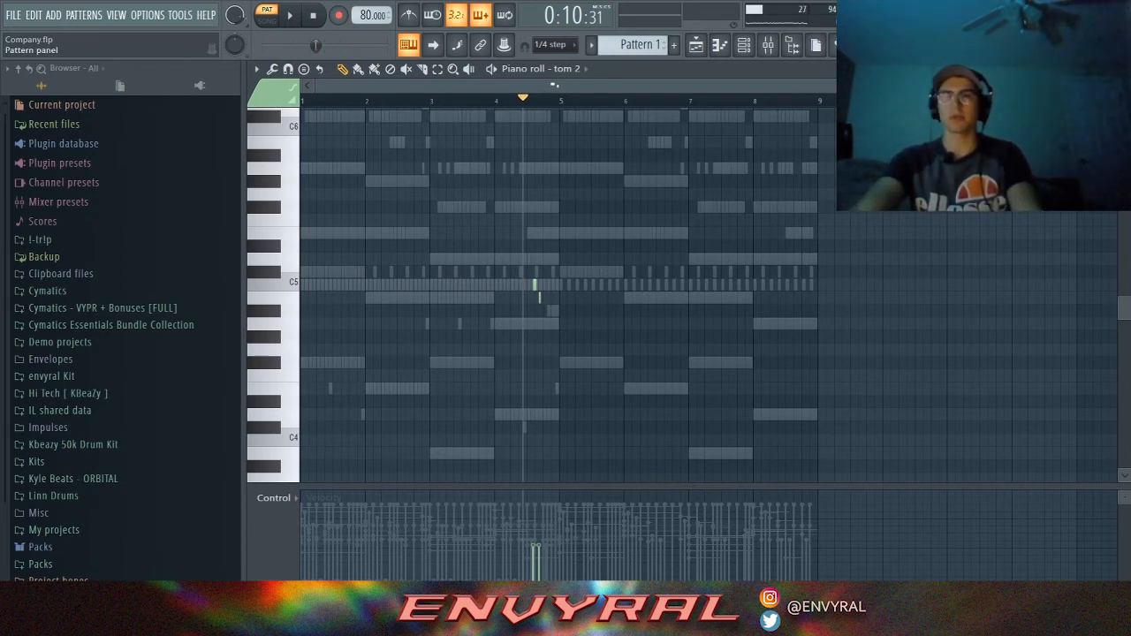
left_click(695, 44)
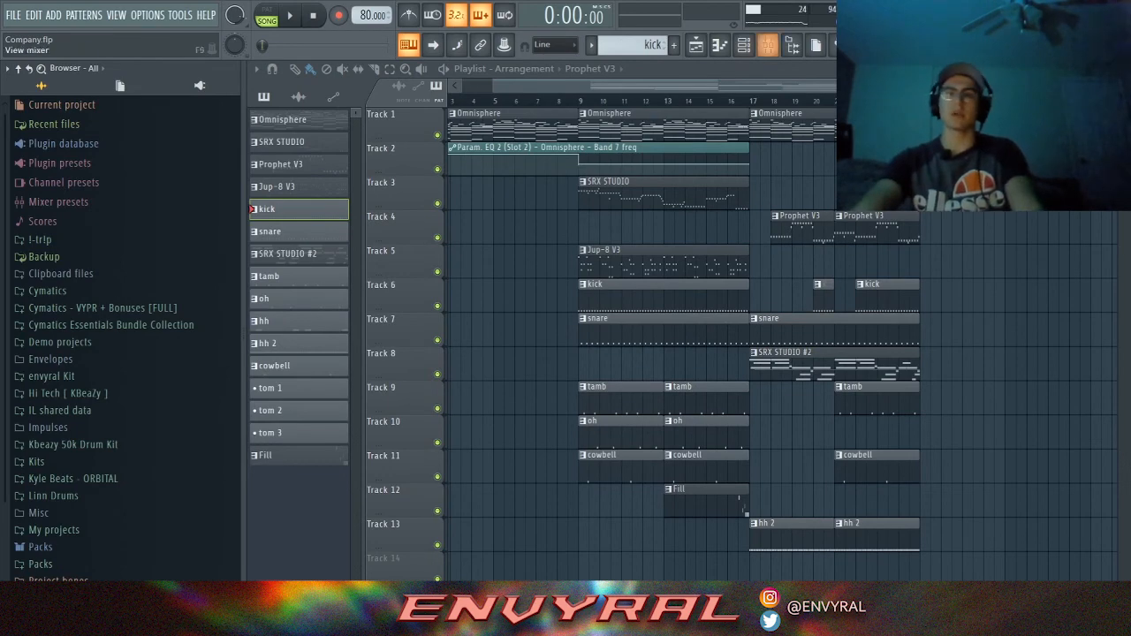
scroll(683, 335, "left", 1)
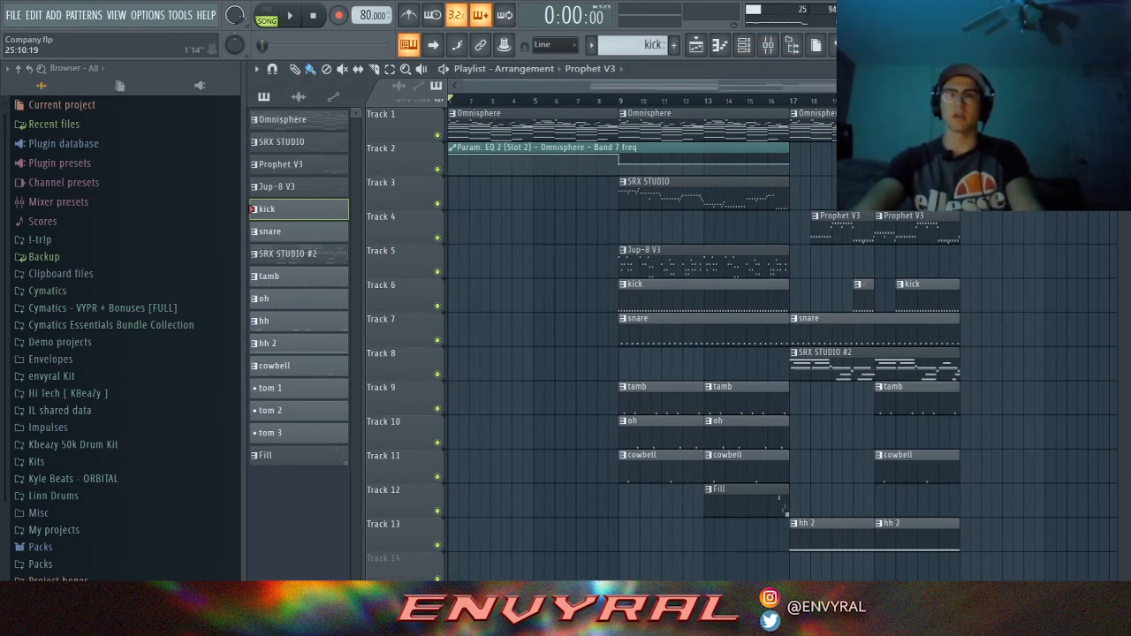
scroll(703, 336, "down", 2)
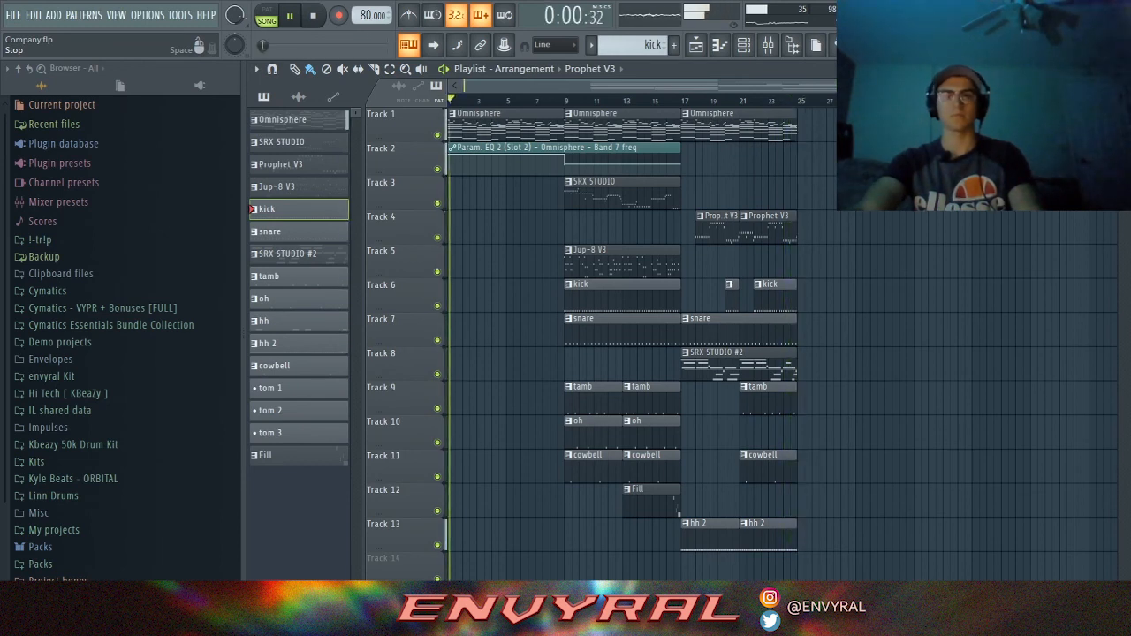
key("space")
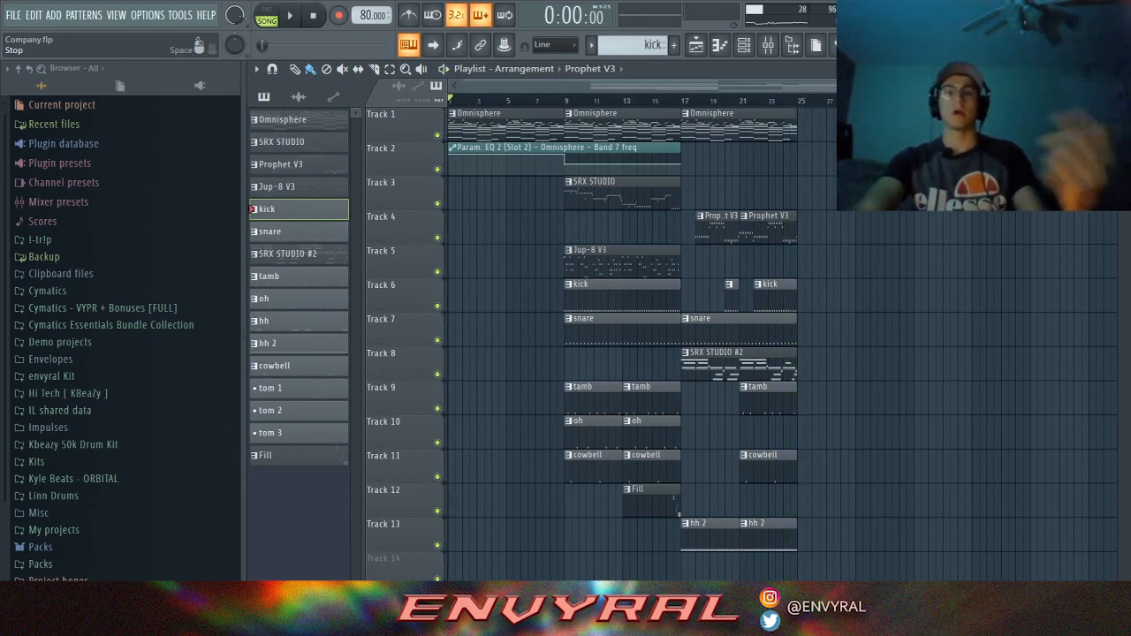